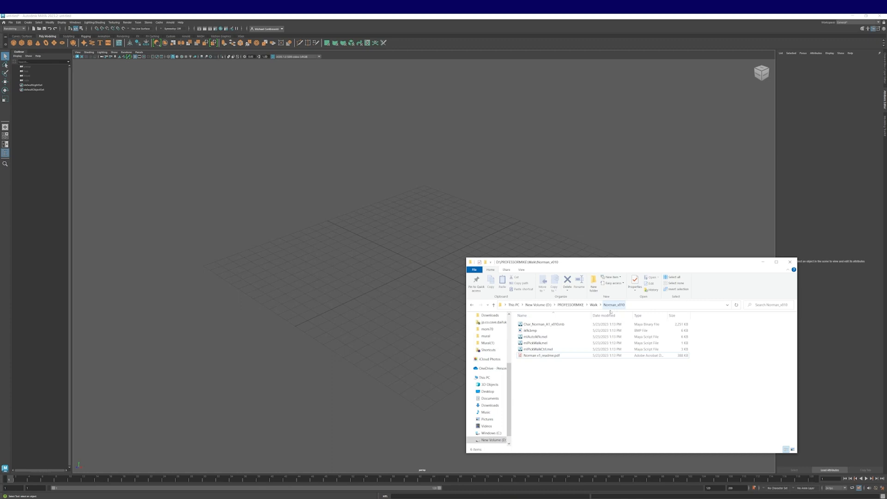
Bring the Norman character rig file Char_Norman_A1_v010.mb into the empty Maya scene and clear the file browser out of the way.
drag(536, 326, 389, 303)
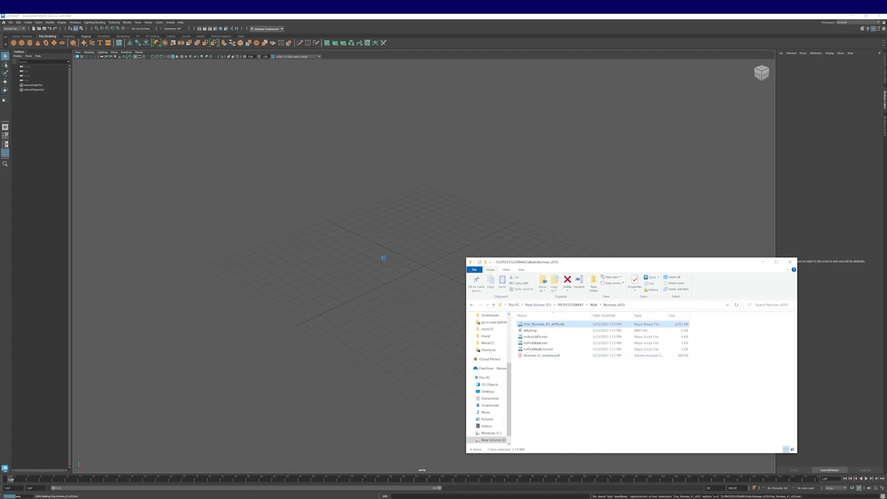
click(764, 263)
scroll(490, 314, down, 5)
scroll(467, 349, down, 3)
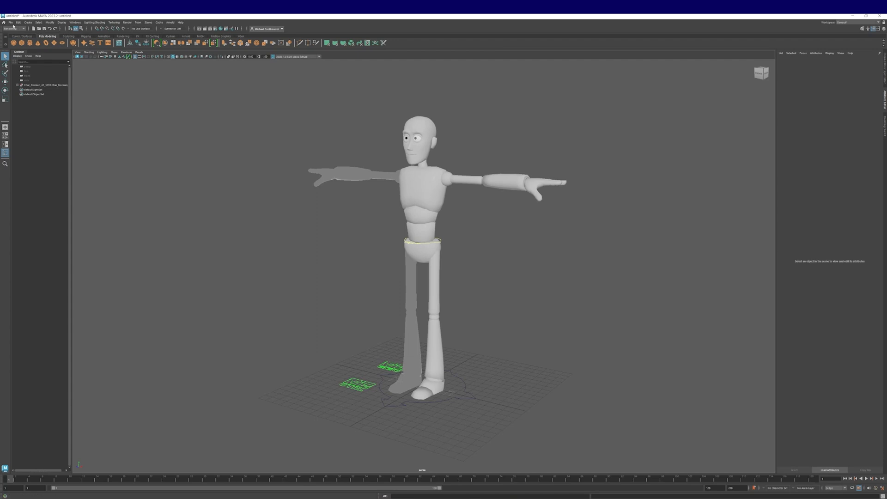
Create a new project named WalkDemo with the Desktop as its location.
click(10, 22)
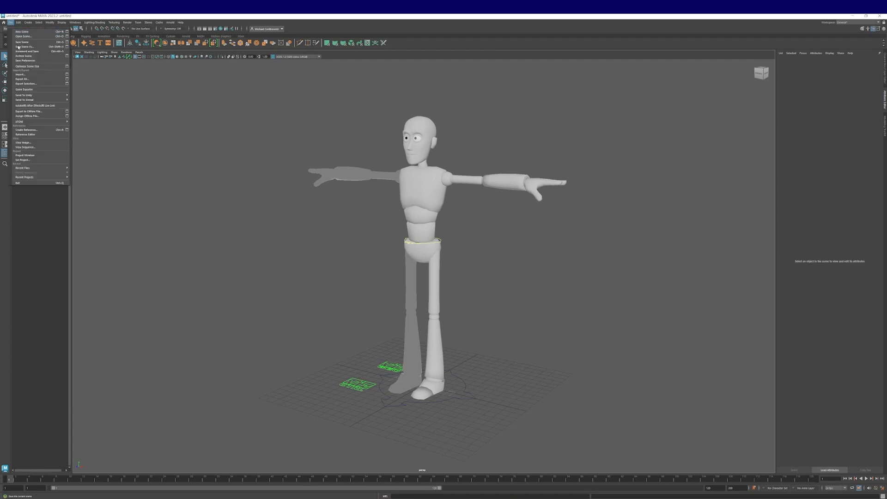
click(26, 156)
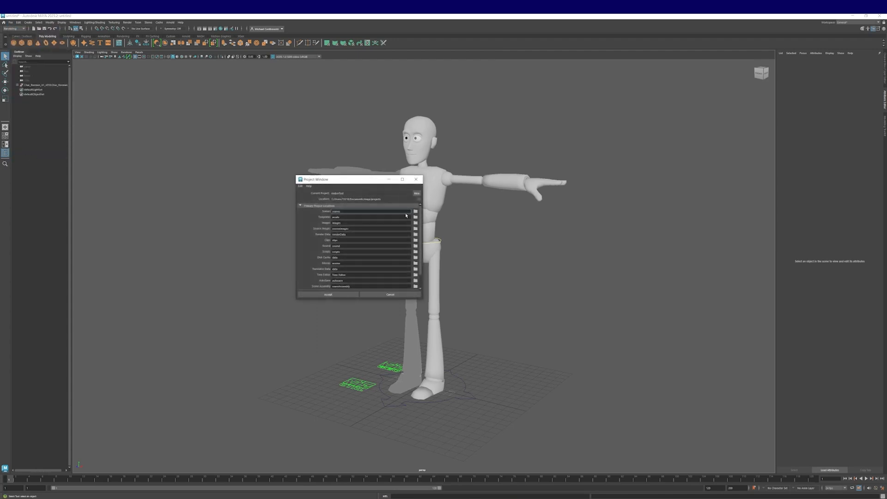
drag(352, 193, 305, 193)
text(WalkDemo)
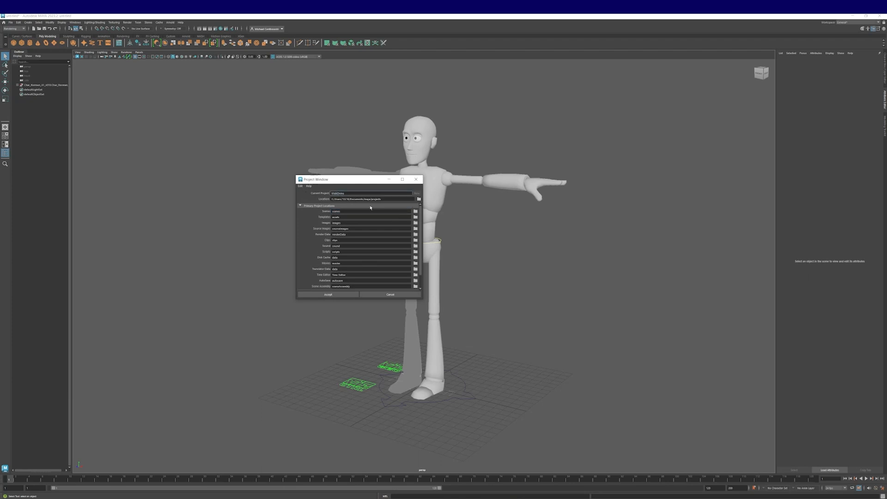
click(418, 198)
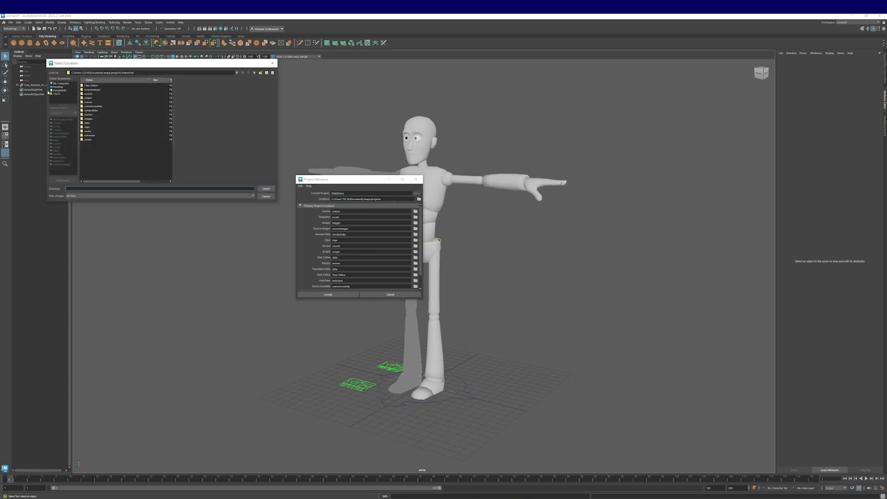
click(58, 87)
click(266, 189)
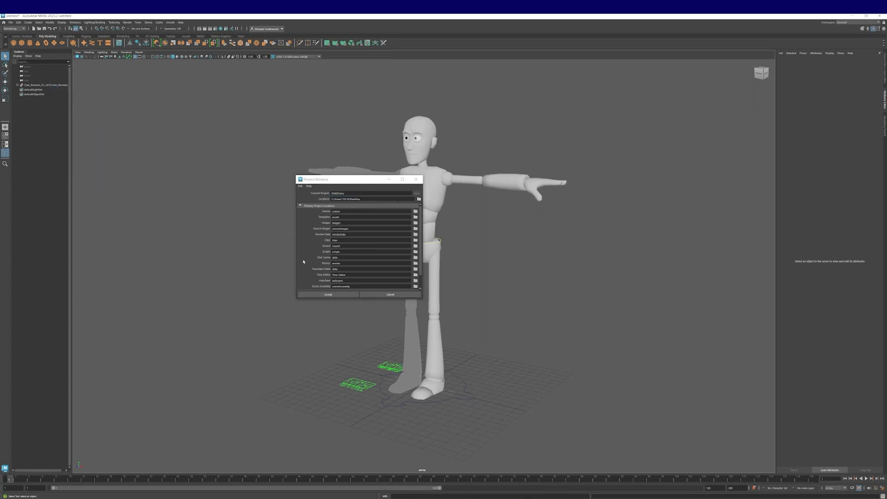
click(328, 294)
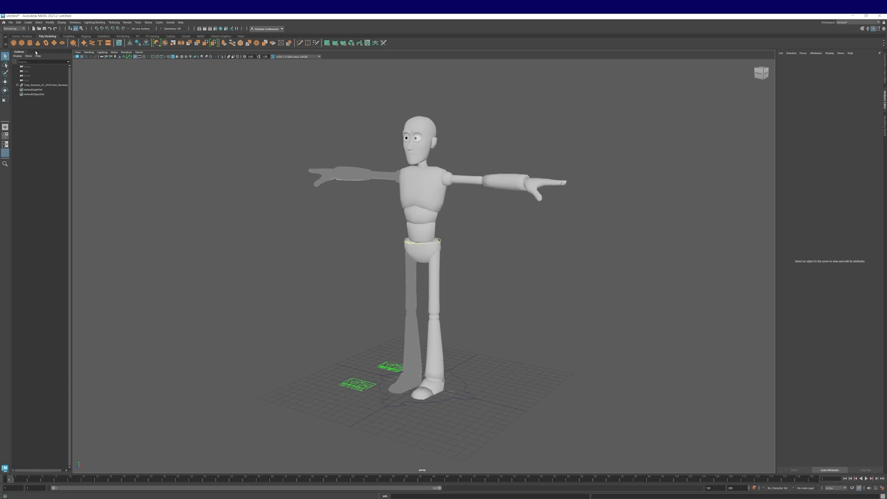
Save the scene as Walk_01 in Maya Binary format in the project's scenes folder.
click(11, 22)
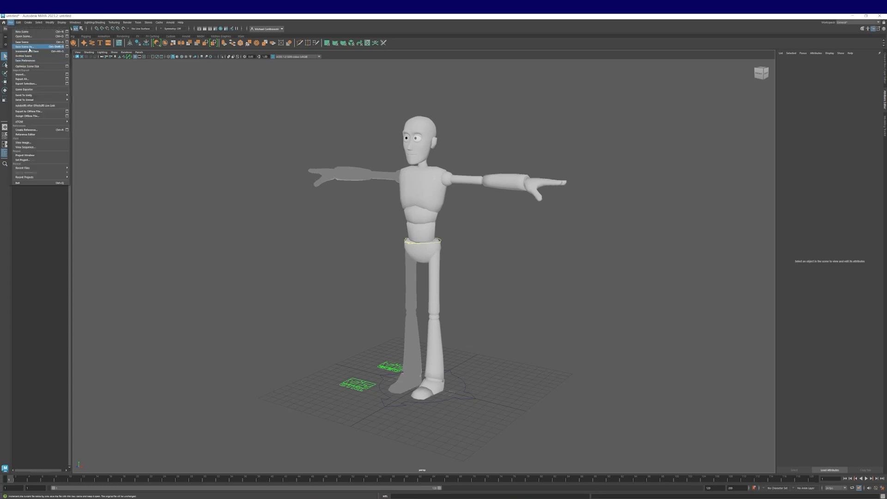
click(39, 67)
text(w)
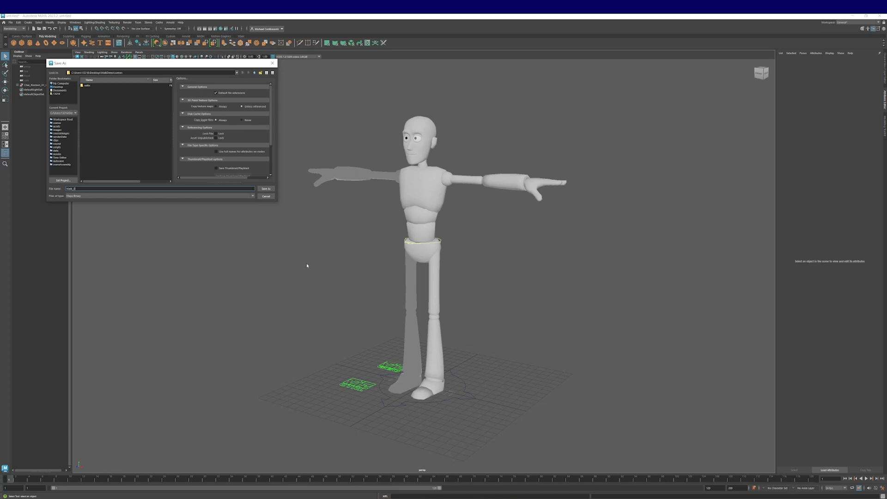
click(266, 189)
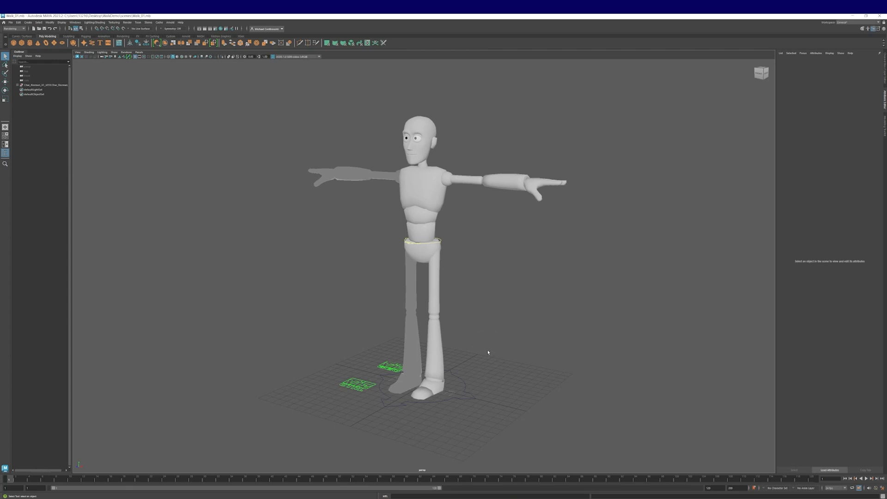
Select the VIZ CTRL beside the character's feet and set all its body control visibility channels to 1.
alt+middle_drag(486, 363, 498, 293)
scroll(449, 335, up, 5)
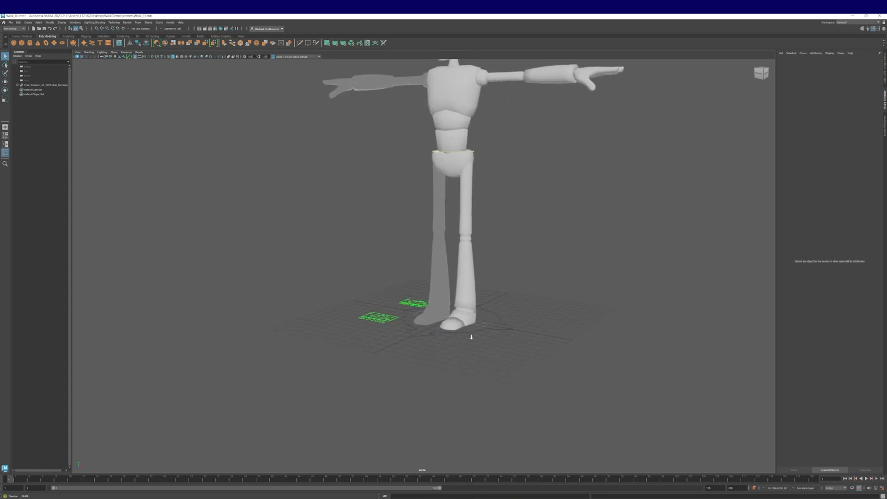
alt+drag(434, 340, 450, 351)
mouse_move(342, 340)
mouse_down()
mouse_move(380, 376)
mouse_move(337, 342)
mouse_up()
scroll(424, 317, down, 3)
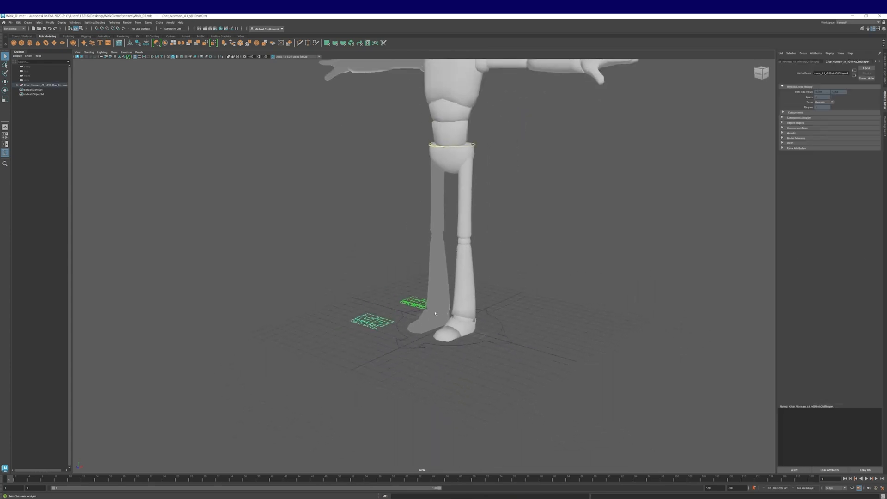
alt+middle_drag(471, 252, 461, 324)
alt+drag(462, 324, 485, 326)
alt+middle_drag(485, 327, 469, 338)
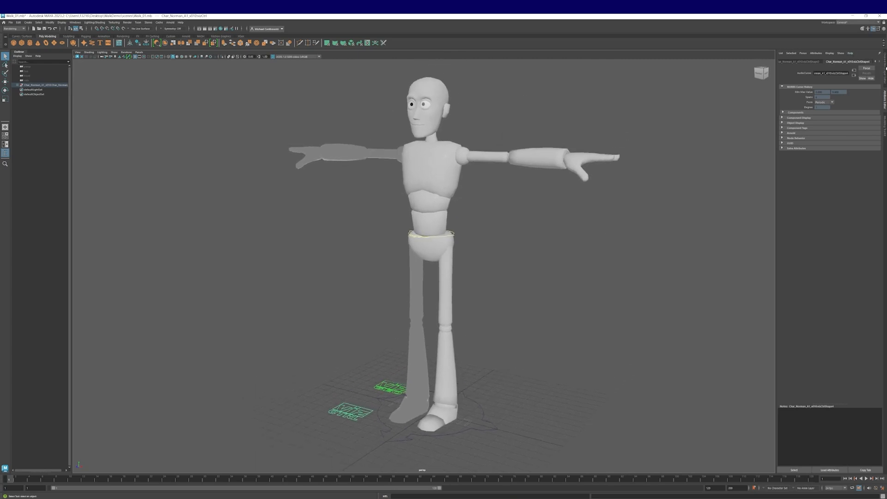
click(884, 68)
drag(869, 70, 868, 103)
key(Return)
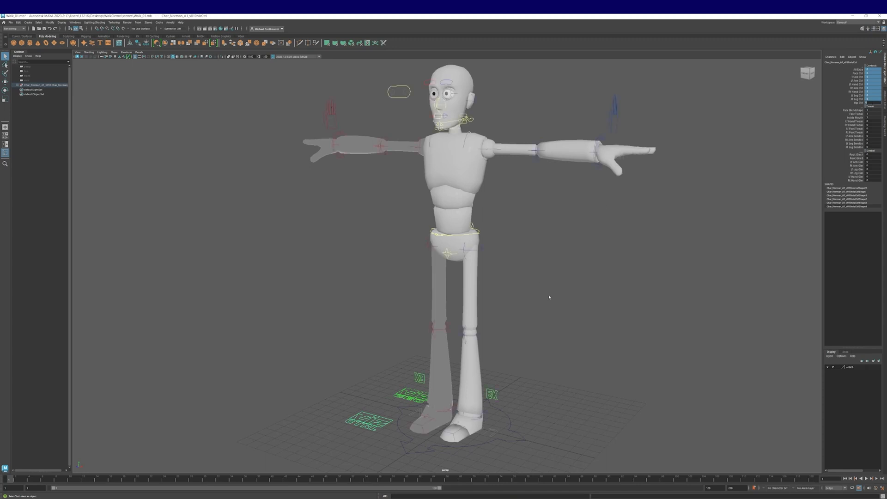
click(549, 297)
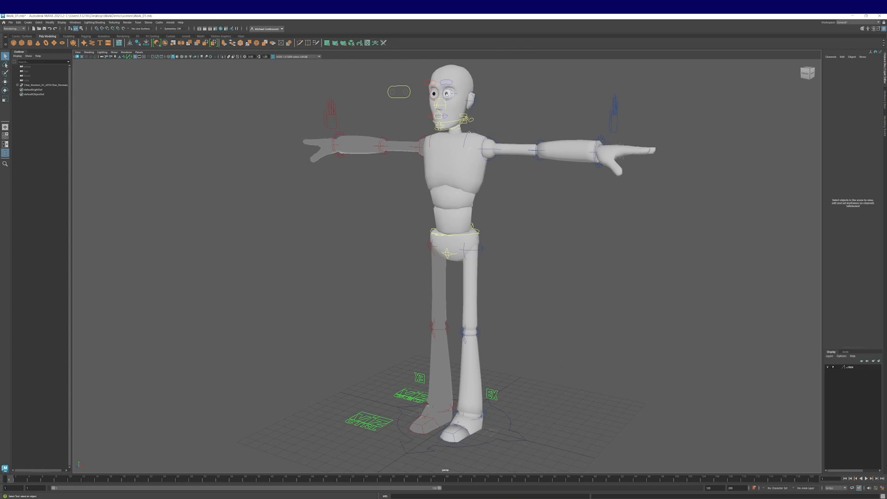
Hide the facial controls by setting the Face Ctrl channel on the VIZ CTRL to 0.
click(364, 428)
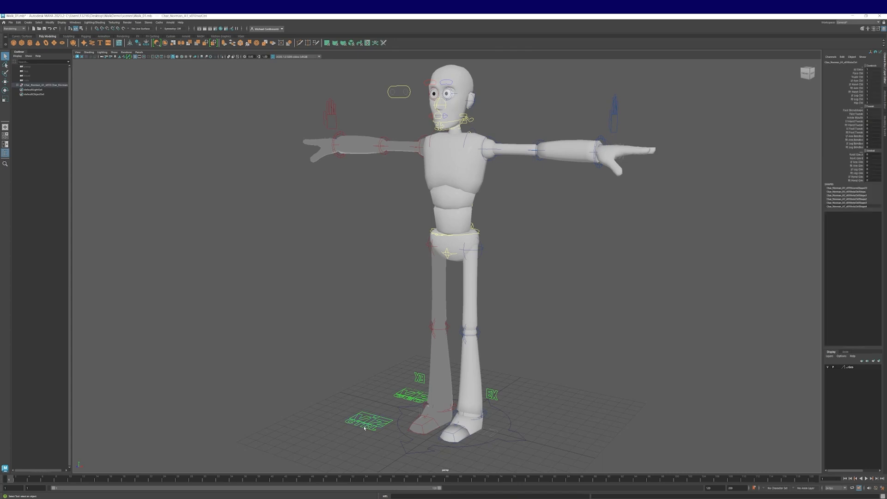
double_click(867, 73)
text(0)
key(Return)
Switch both legs to IK by setting the FK/IK channel to 1 on the two EX leg controls.
alt+middle_drag(560, 372, 533, 295)
alt+right_drag(532, 295, 615, 322)
alt+drag(573, 323, 604, 336)
alt+middle_drag(604, 336, 571, 330)
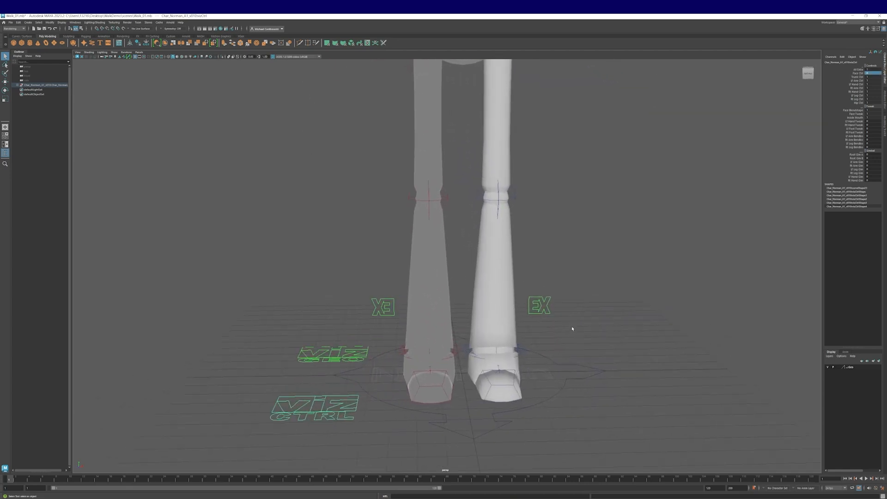
click(541, 299)
alt+drag(552, 334, 531, 343)
alt+middle_drag(530, 342, 525, 351)
alt+right_drag(525, 351, 511, 343)
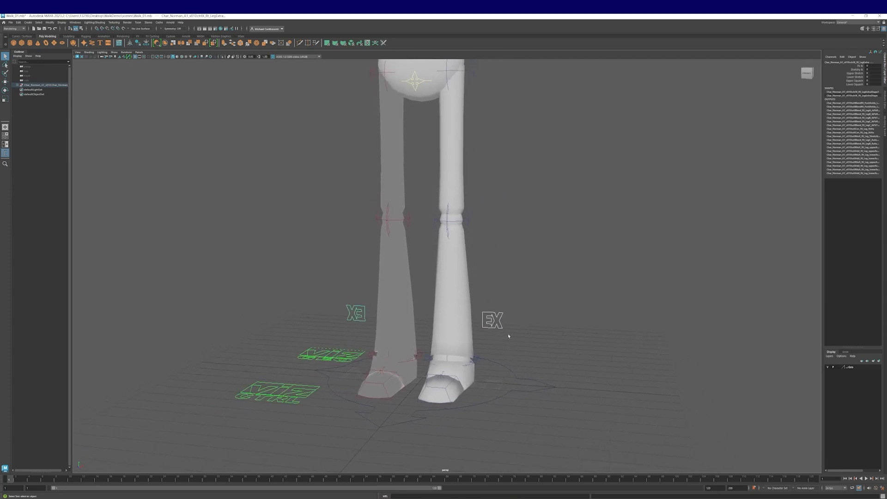
key(w)
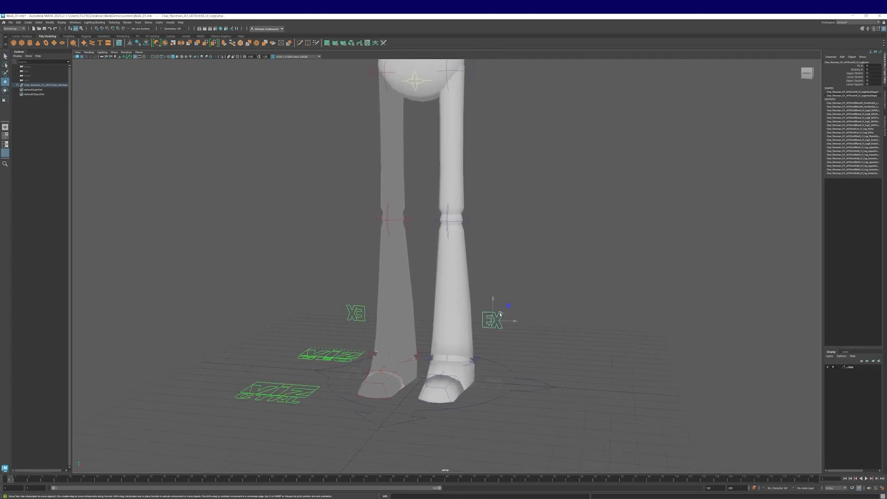
alt+middle_drag(546, 324, 543, 330)
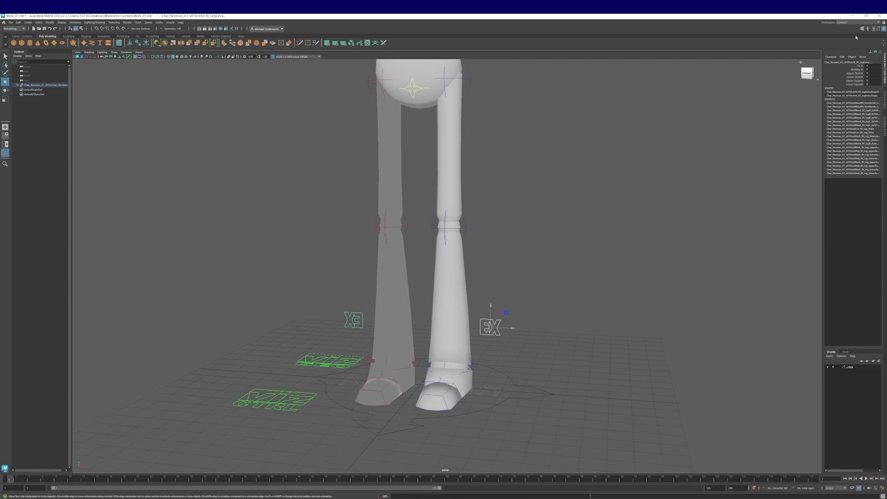
click(872, 66)
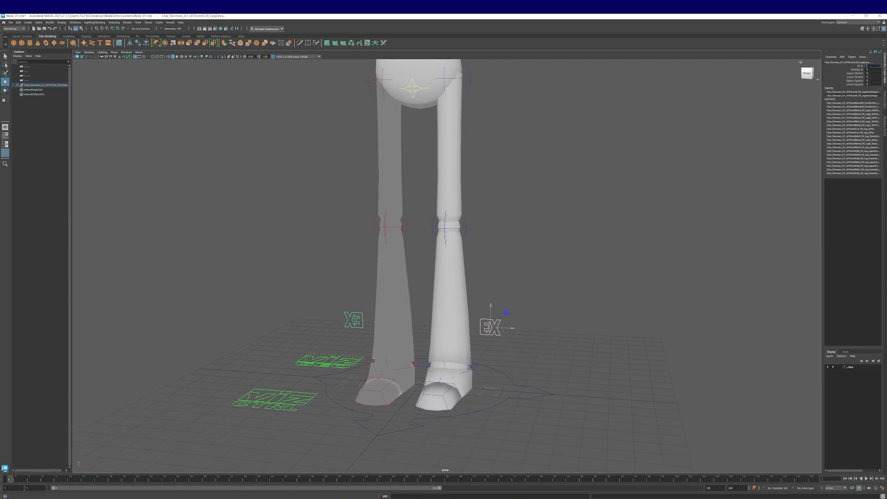
text(1)
key(Return)
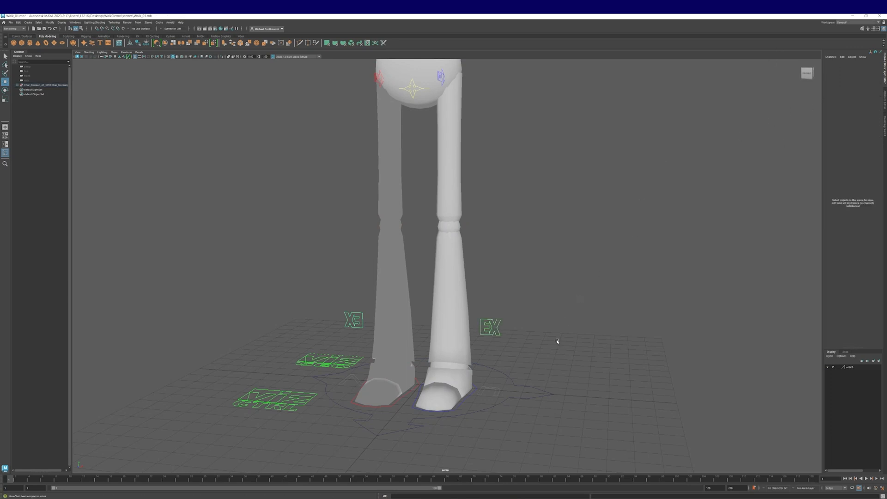
Try moving the left foot's IK control to test the leg, and undo the moves.
alt+drag(556, 341, 497, 382)
click(447, 370)
drag(411, 349, 411, 301)
key(ctrl+z)
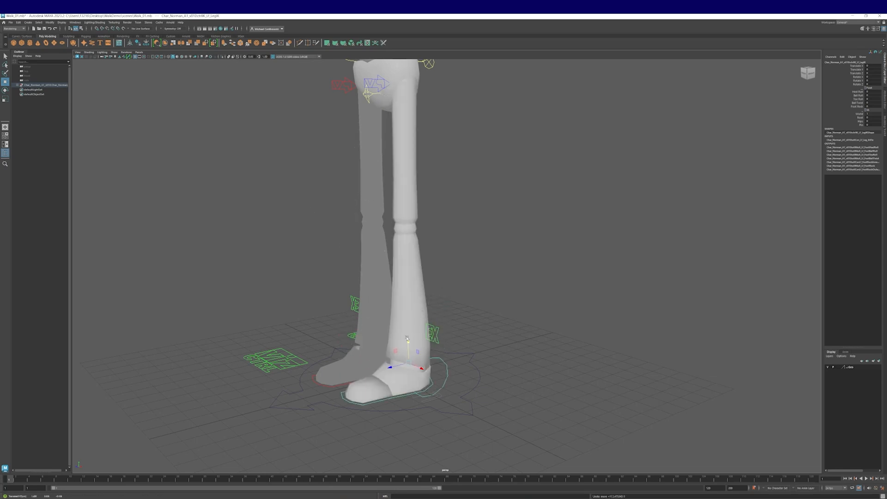
drag(389, 366, 450, 245)
key(ctrl+z)
Move both knee pole vector controls forward so they sit in front of the hips.
drag(324, 144, 347, 171)
alt+drag(354, 183, 365, 213)
drag(348, 166, 359, 218)
key(ctrl+z)
Try raising the left foot control and shifting the left knee pole vector to test the knee, and undo the changes.
alt+drag(455, 267, 464, 272)
click(449, 413)
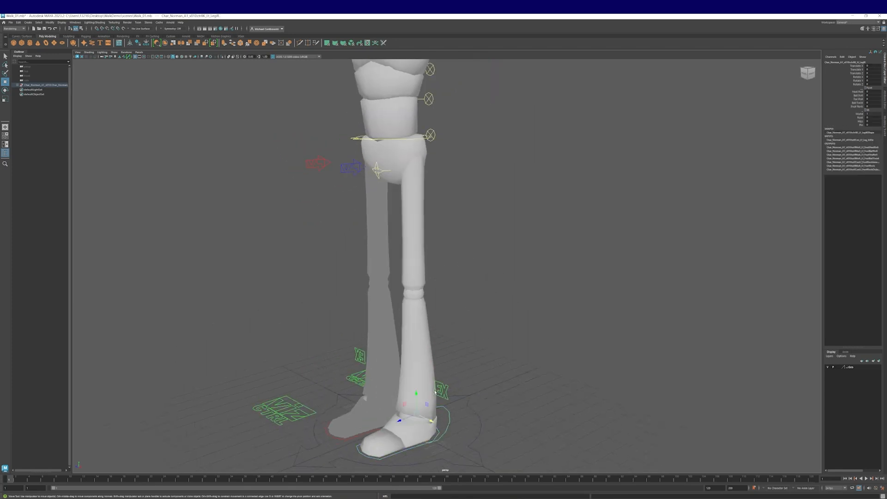
drag(415, 393, 415, 351)
click(350, 172)
alt+drag(357, 180, 510, 233)
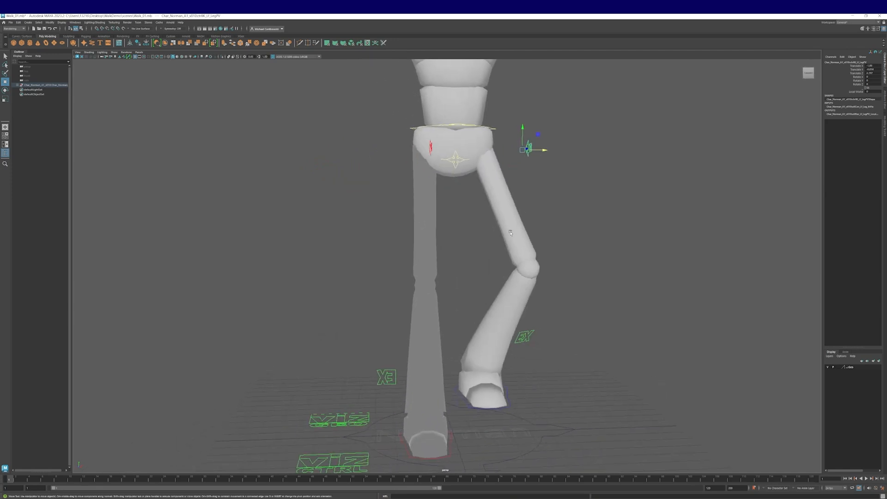
alt+drag(510, 335, 631, 341)
key(ctrl+z)
key(ctrl+z)
key(ctrl+z)
Clear the selection and examine the whole character with its body, arm and leg controls.
click(552, 303)
alt+drag(550, 303, 464, 303)
alt+middle_drag(481, 289, 483, 339)
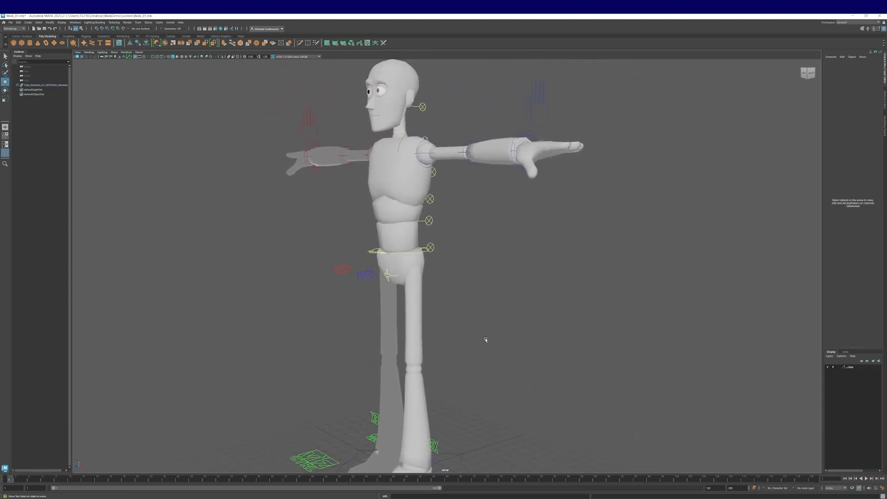
alt+right_drag(483, 338, 435, 299)
alt+middle_drag(465, 300, 467, 323)
mouse_move(466, 322)
alt+mouse_down()
mouse_move(428, 325)
mouse_move(483, 321)
alt+mouse_up()
mouse_move(483, 320)
alt+middle_down()
mouse_move(473, 301)
mouse_move(485, 305)
alt+middle_up()
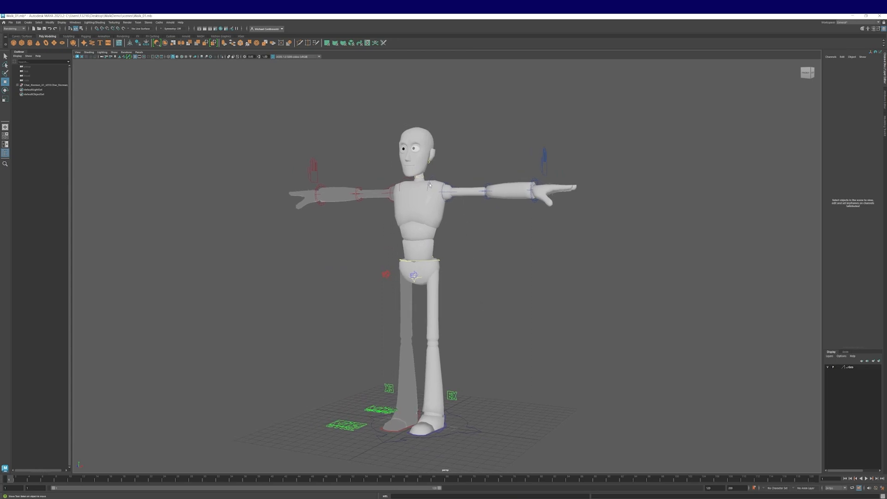
alt+middle_drag(483, 258, 493, 253)
alt+right_drag(492, 255, 471, 256)
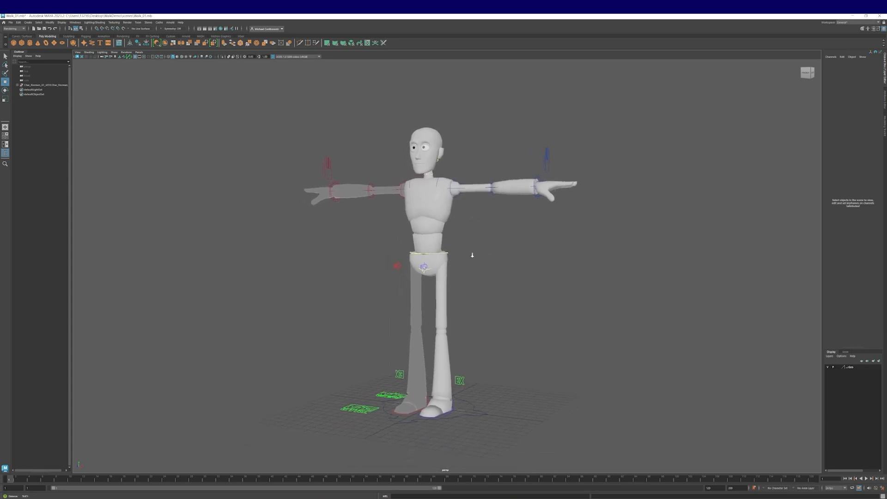
alt+middle_drag(482, 260, 481, 267)
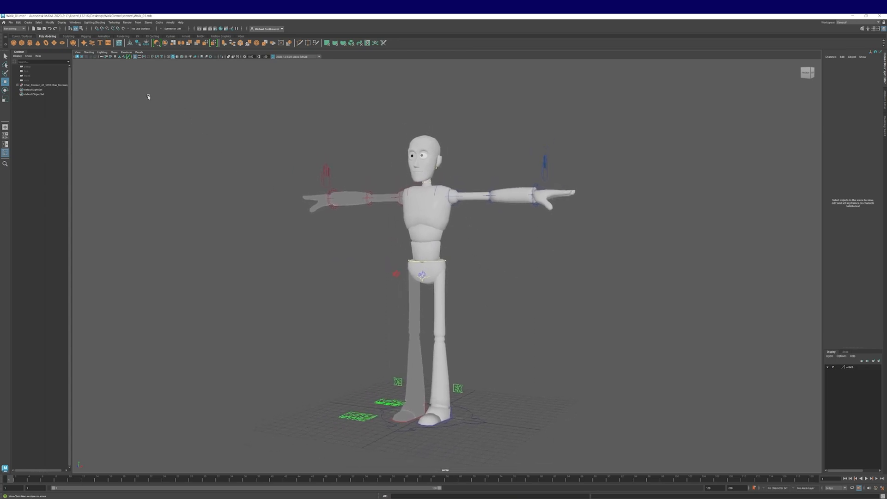
Turn off the display of joints in the perspective viewport and check selecting around the shoulder.
click(115, 53)
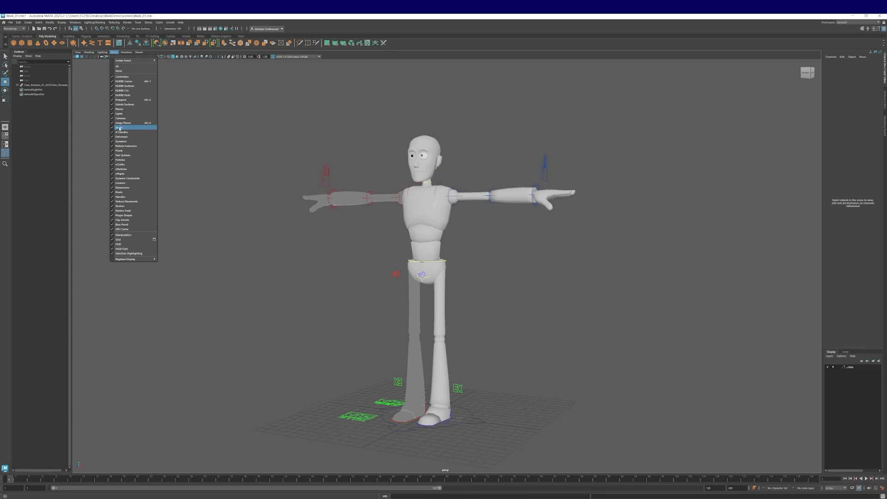
click(120, 129)
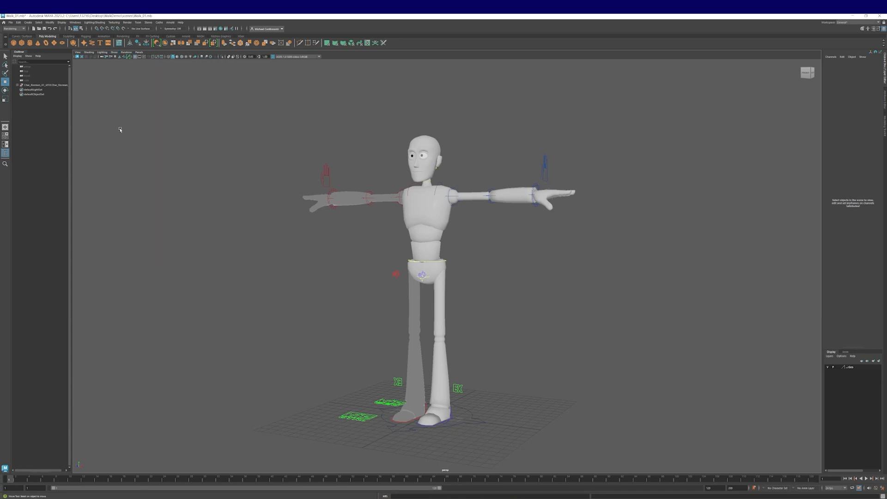
click(455, 189)
click(487, 257)
Set the playback range's end frame to 48.
alt+middle_drag(527, 375, 530, 344)
alt+right_drag(531, 344, 540, 388)
alt+middle_drag(540, 388, 555, 356)
alt+drag(554, 357, 557, 360)
alt+right_drag(556, 361, 524, 354)
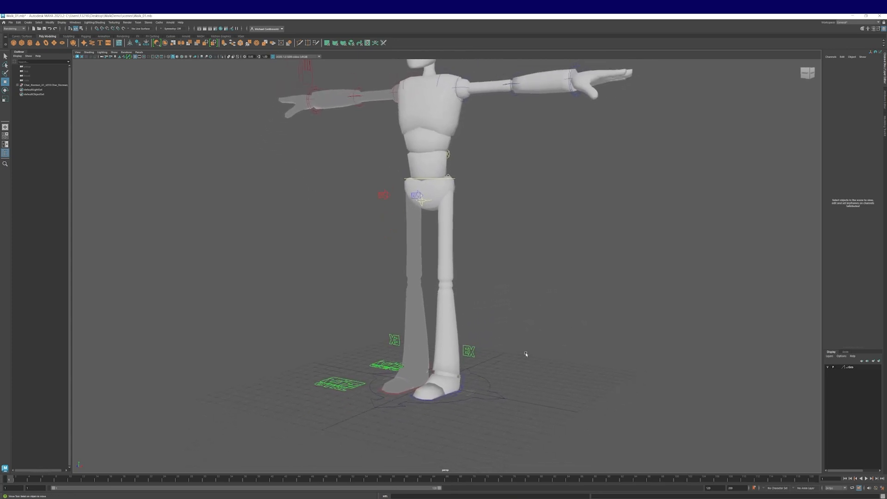
alt+middle_drag(525, 354, 528, 374)
alt+right_drag(529, 374, 484, 377)
alt+drag(484, 377, 592, 446)
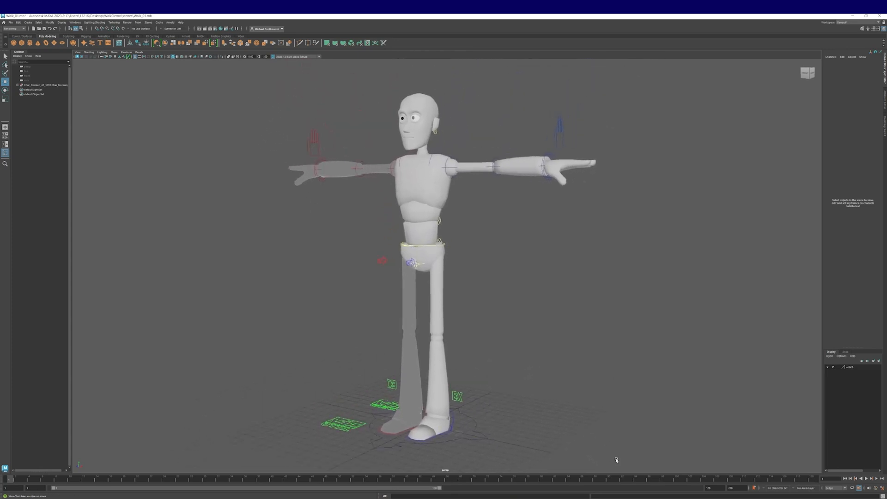
double_click(715, 488)
key(Return)
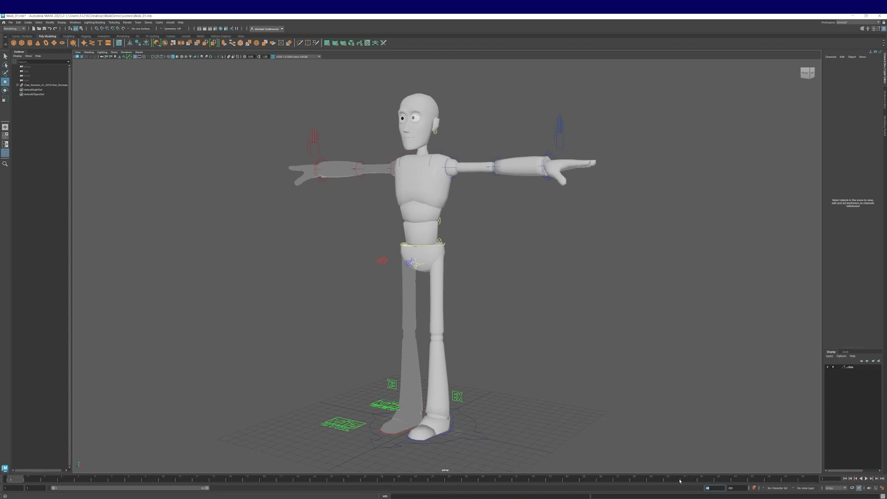
Set the playback speed to 24 fps x 1 in the time slider preferences and save them.
click(882, 489)
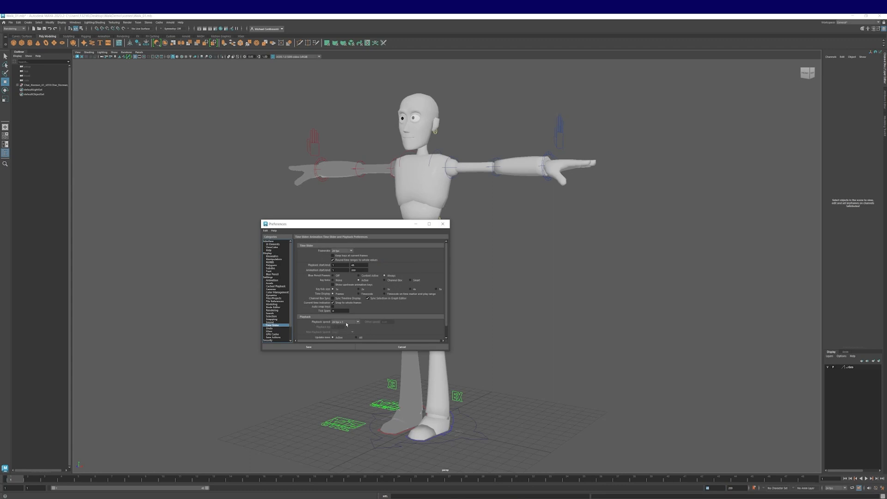
click(346, 323)
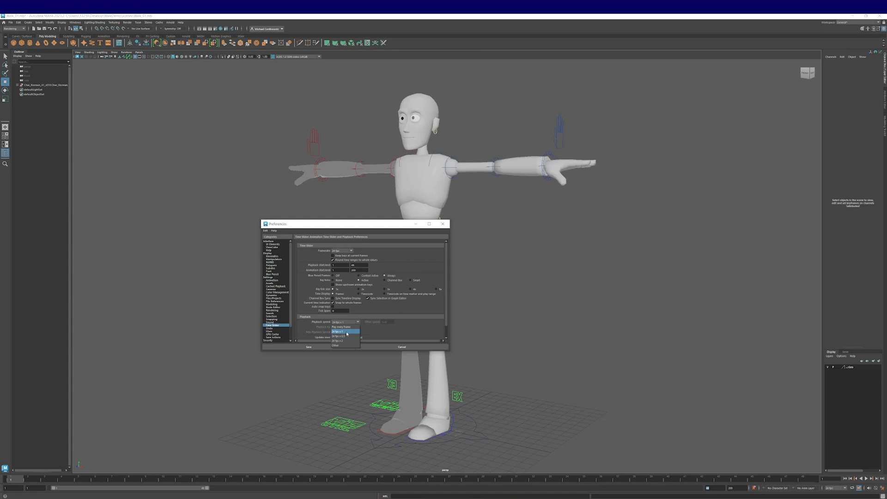
click(346, 332)
click(339, 322)
click(338, 332)
click(309, 346)
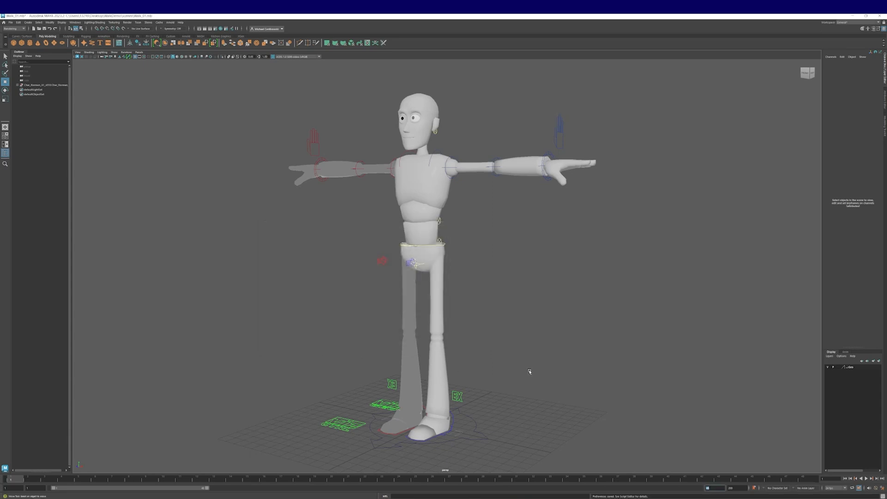
alt+middle_drag(527, 347, 535, 354)
alt+right_drag(534, 355, 490, 350)
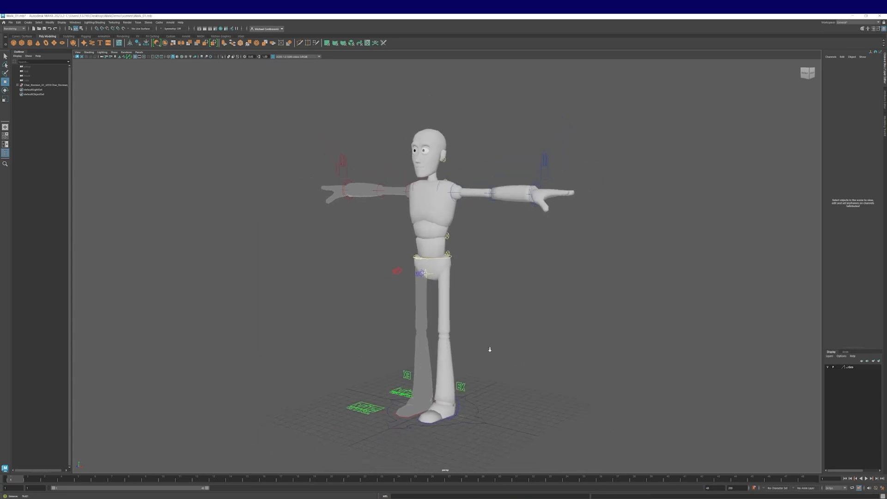
alt+middle_drag(491, 349, 497, 354)
alt+drag(513, 360, 505, 359)
alt+middle_drag(505, 360, 505, 347)
alt+right_drag(492, 348, 507, 352)
alt+middle_drag(507, 352, 517, 340)
alt+right_drag(517, 340, 529, 357)
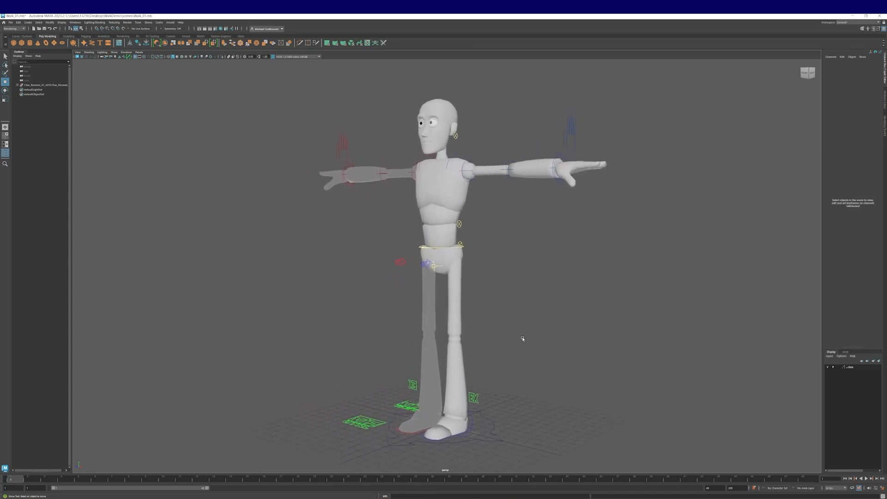
Move the left foot control forward and the right foot control backward to form a walking stride.
alt+drag(523, 339, 451, 321)
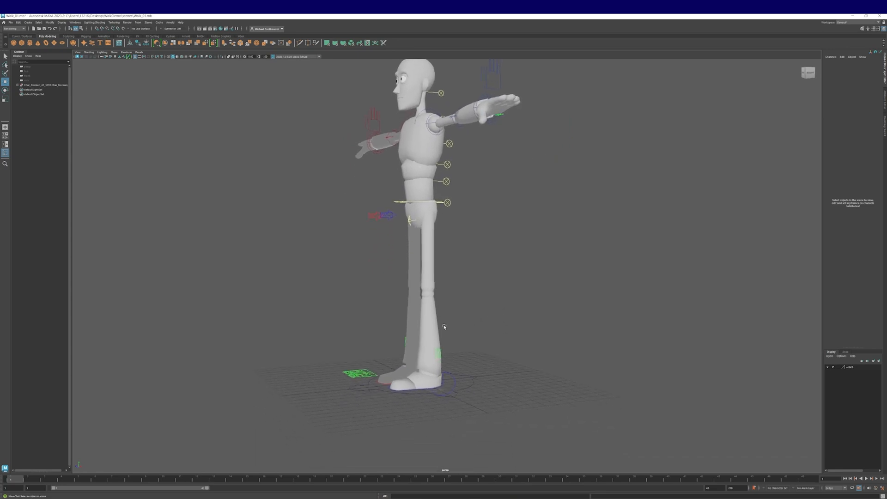
alt+right_drag(451, 321, 515, 365)
alt+middle_drag(515, 364, 512, 326)
alt+drag(513, 326, 353, 364)
click(447, 361)
click(473, 344)
drag(416, 332, 487, 322)
Lower the character's root control at the hips so that both knees bend in the stride.
alt+drag(487, 368, 504, 342)
alt+right_drag(504, 341, 492, 338)
alt+middle_drag(492, 338, 486, 383)
alt+drag(486, 382, 501, 361)
alt+right_drag(501, 361, 491, 334)
alt+middle_drag(491, 333, 494, 362)
mouse_move(494, 363)
alt+mouse_down()
mouse_move(507, 368)
mouse_move(494, 360)
alt+mouse_up()
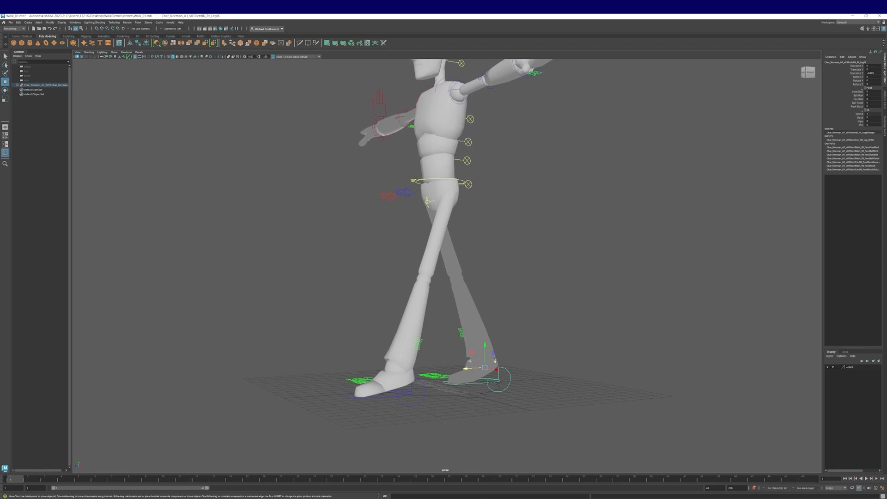
alt+drag(436, 396, 467, 361)
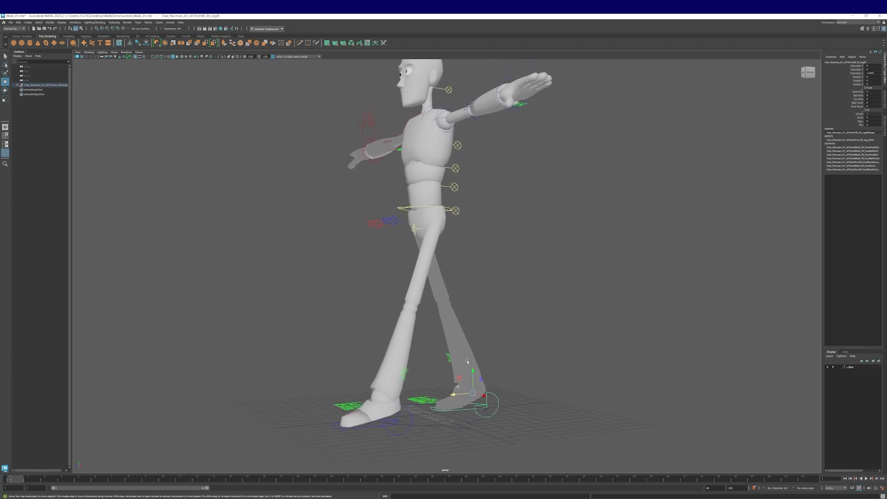
click(405, 208)
drag(427, 189, 429, 208)
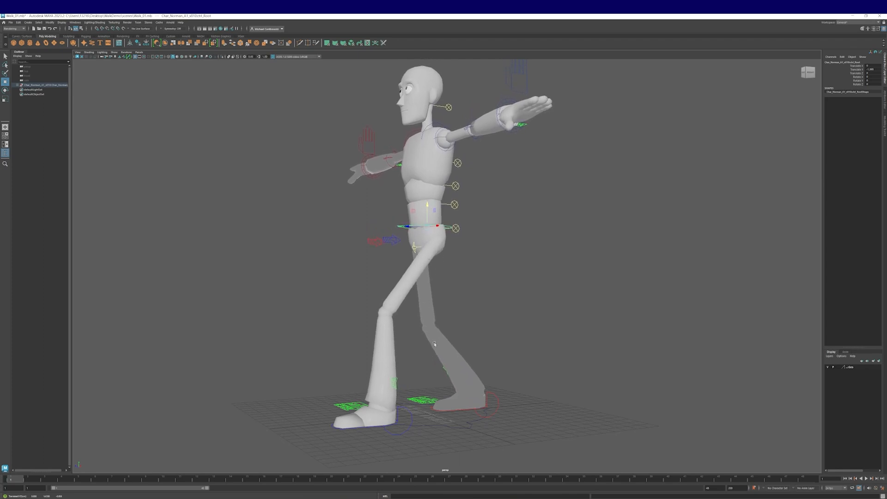
Move the right foot control slightly further back behind the body.
alt+middle_drag(537, 366, 543, 340)
alt+drag(542, 340, 507, 346)
click(501, 369)
drag(452, 351, 461, 351)
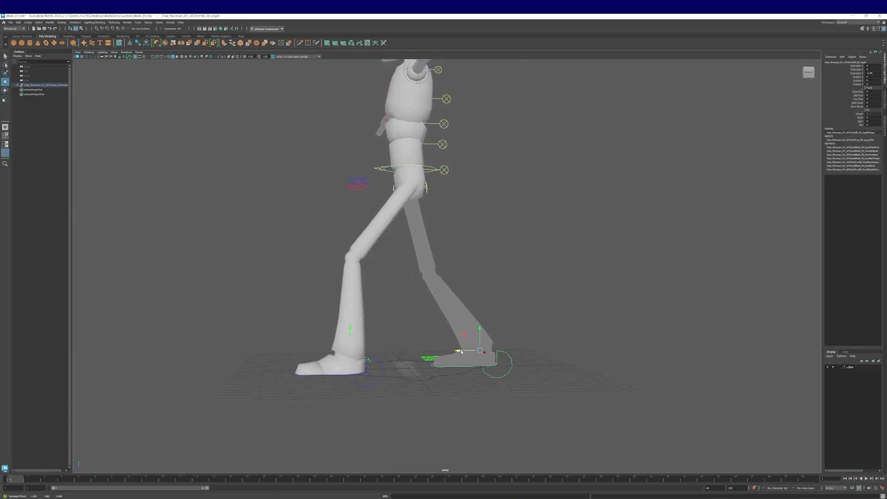
click(472, 308)
Shift the right and left foot controls sideways towards the body's centre line.
alt+drag(471, 308, 512, 358)
click(503, 355)
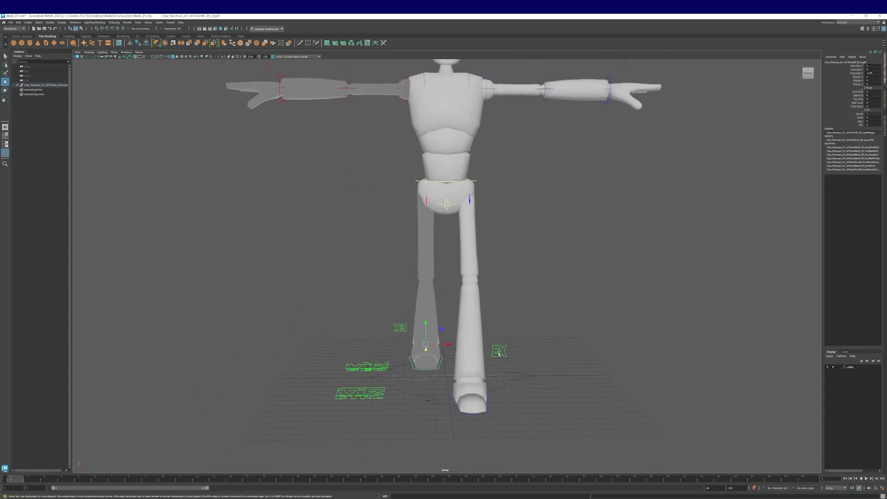
drag(448, 344, 455, 344)
alt+drag(489, 379, 480, 431)
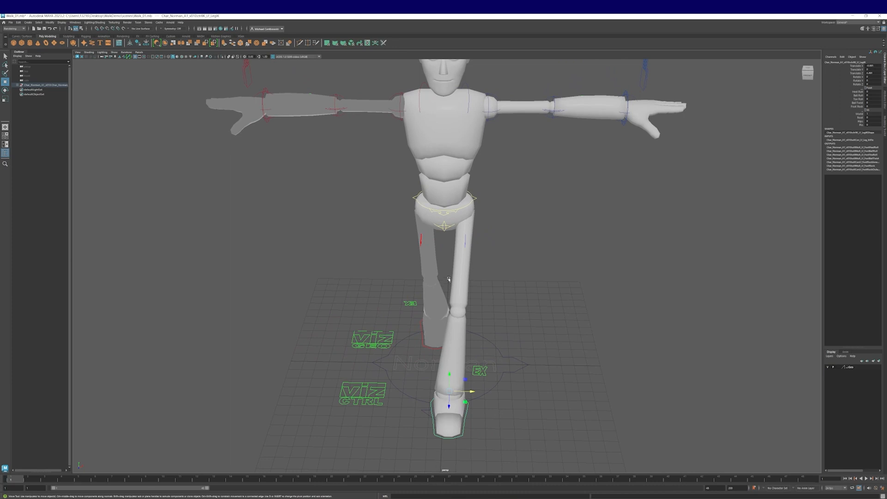
Rotate the left and right foot controls so that the toes of both feet point slightly outward.
alt+drag(558, 383, 531, 374)
alt+middle_drag(515, 402, 511, 374)
alt+drag(511, 374, 560, 376)
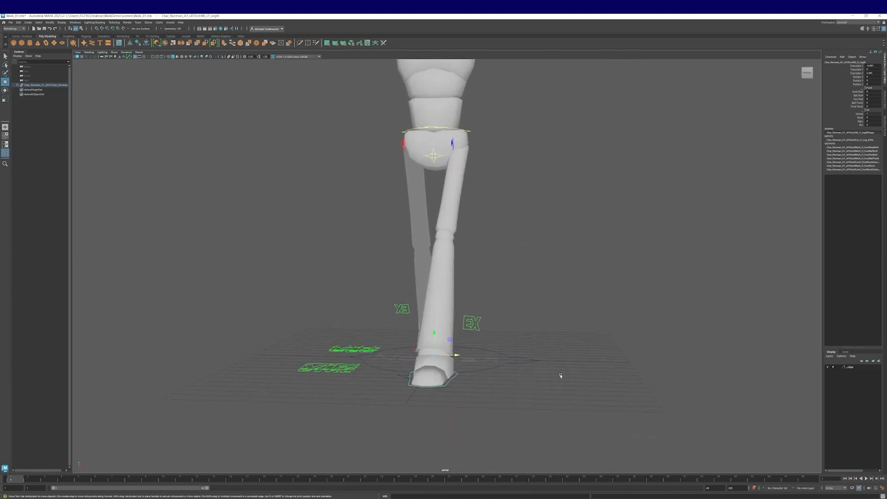
alt+middle_drag(526, 394, 532, 375)
alt+drag(532, 375, 548, 374)
alt+middle_drag(549, 374, 525, 374)
key(e)
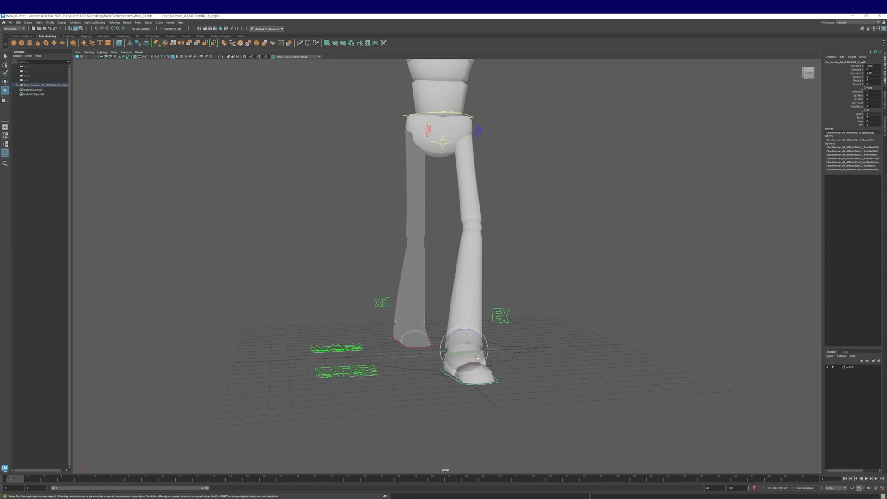
drag(474, 354, 411, 342)
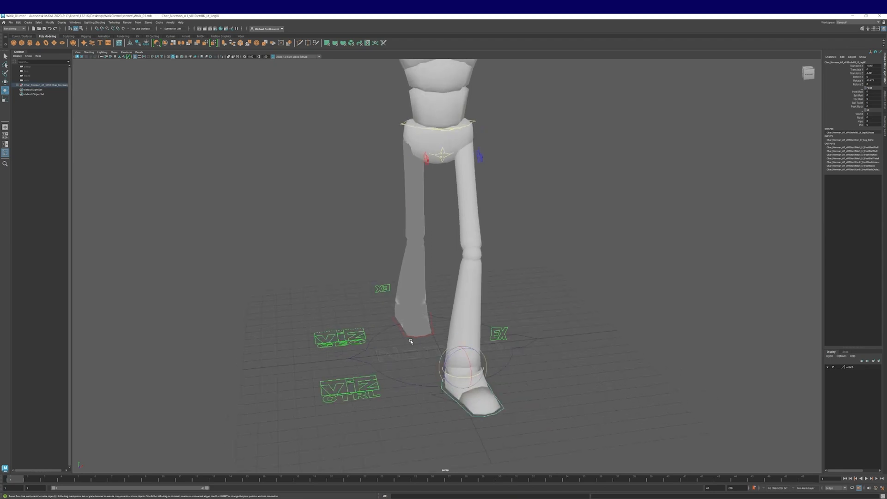
click(404, 336)
drag(405, 306, 404, 310)
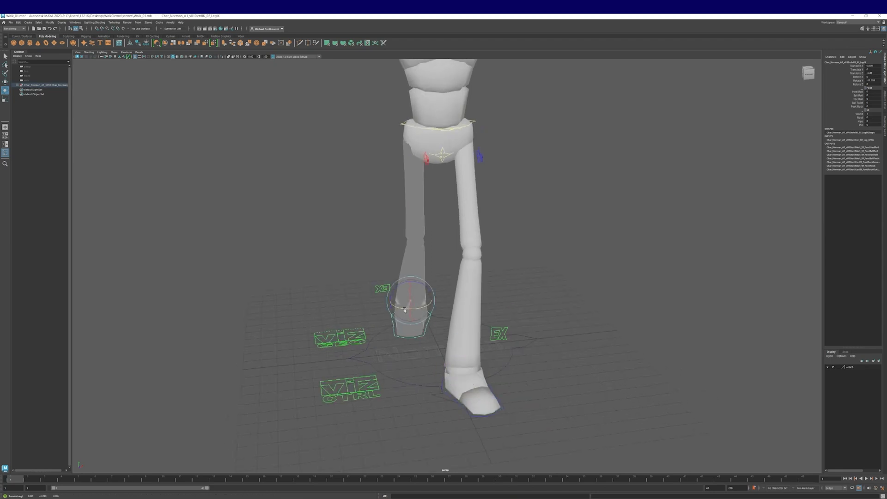
Select both foot controls and key the stride pose at frames 1 and 48.
alt+drag(451, 368, 415, 386)
alt+right_drag(480, 374, 503, 405)
alt+middle_drag(503, 405, 492, 366)
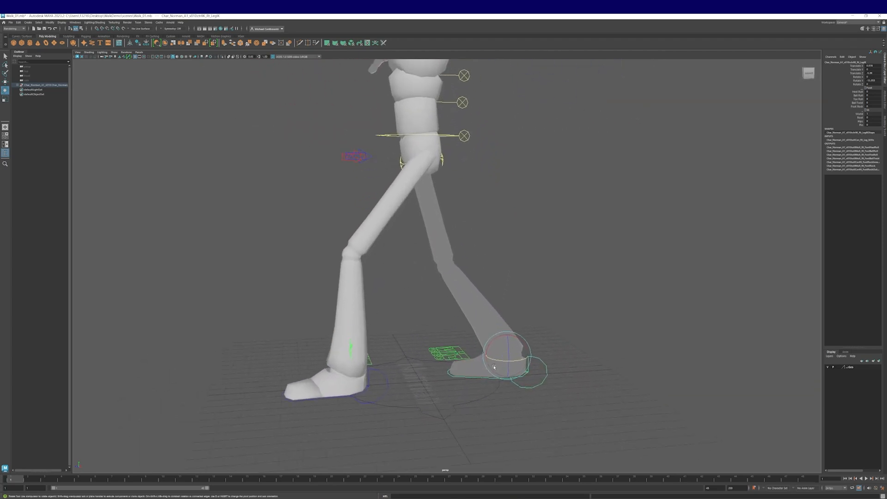
alt+right_drag(493, 366, 483, 379)
alt+drag(483, 380, 506, 354)
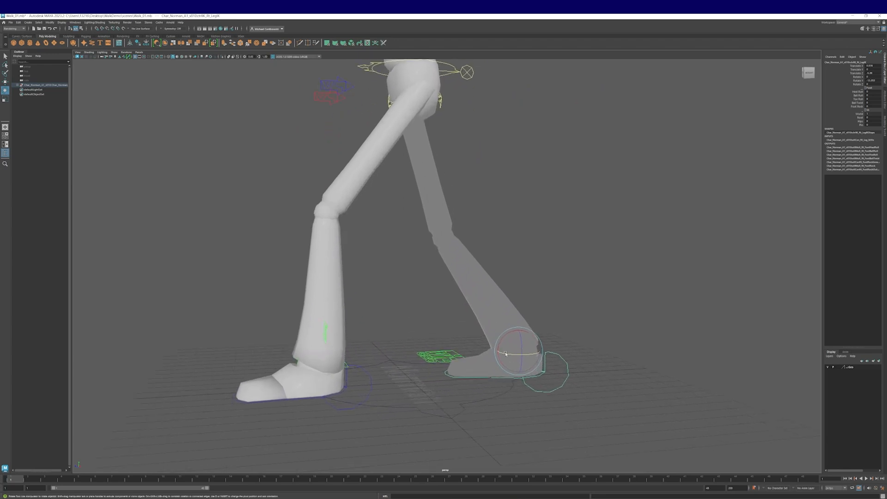
click(371, 390)
alt+drag(371, 391, 384, 390)
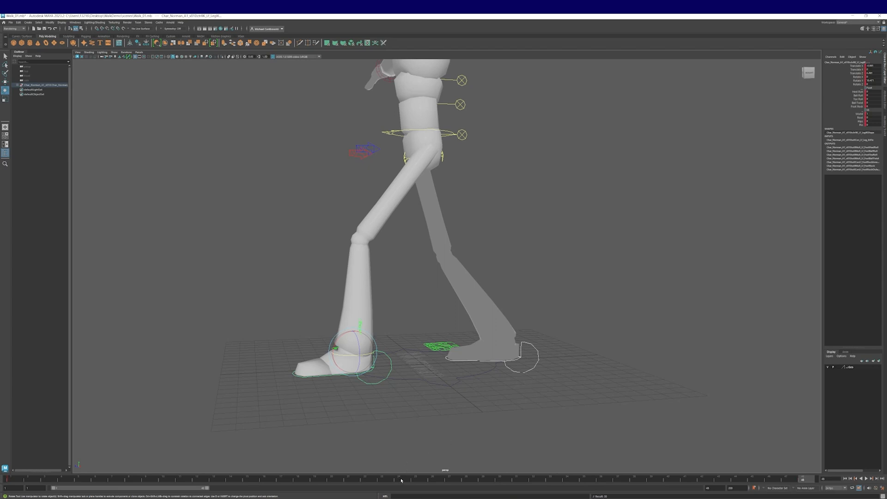
Reverse the stride at frame 24 by placing the left foot at the back and the right foot in front.
alt+drag(376, 383, 536, 347)
key(w)
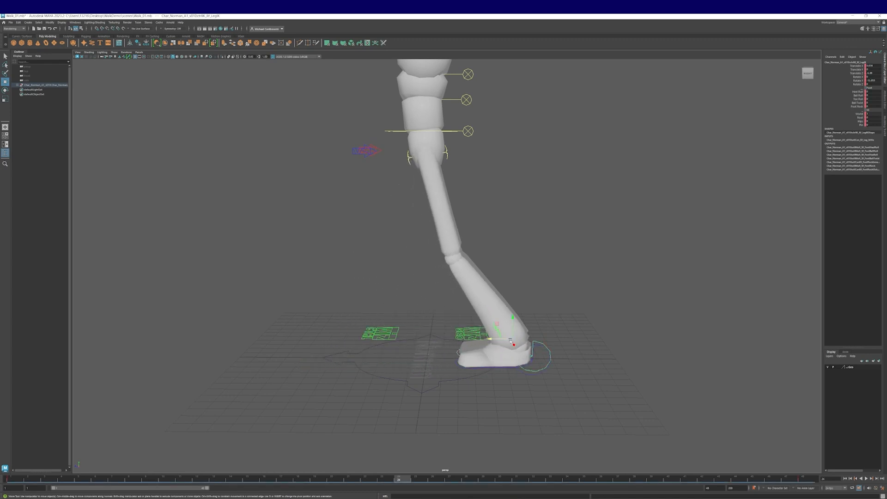
click(367, 339)
drag(367, 339, 332, 339)
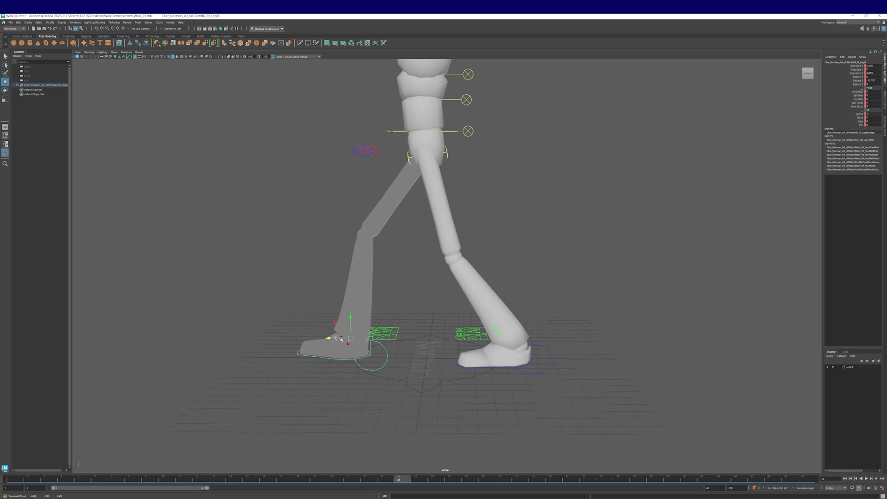
click(614, 330)
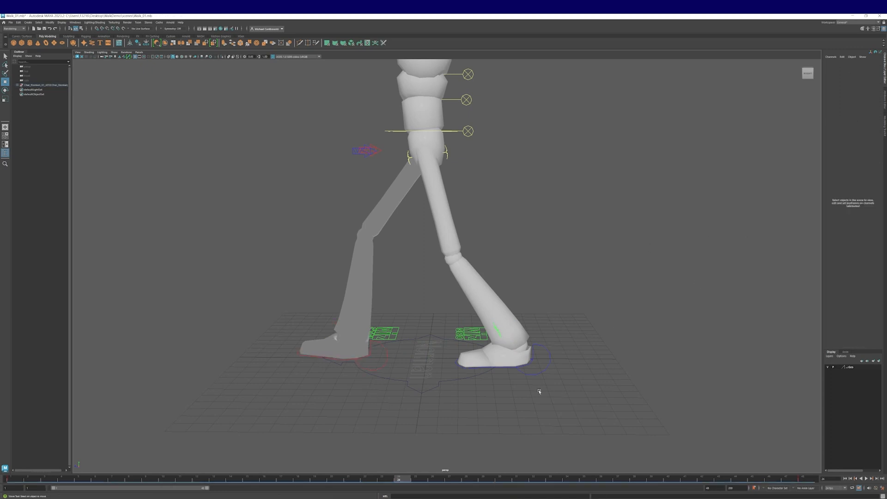
Check both foot controls' Translate Z values at frame 1 and play back the stride animation.
alt+drag(538, 392, 542, 384)
alt+middle_drag(542, 385, 550, 403)
drag(401, 480, 44, 473)
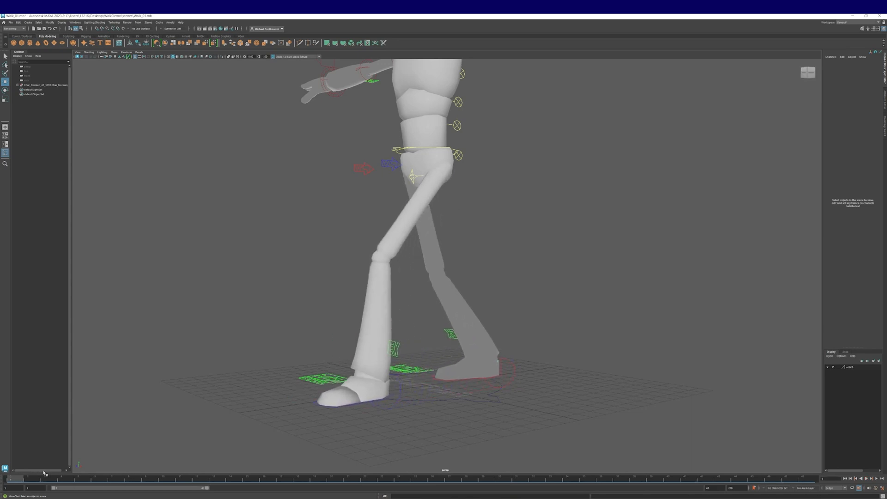
click(392, 404)
alt+drag(673, 297, 664, 305)
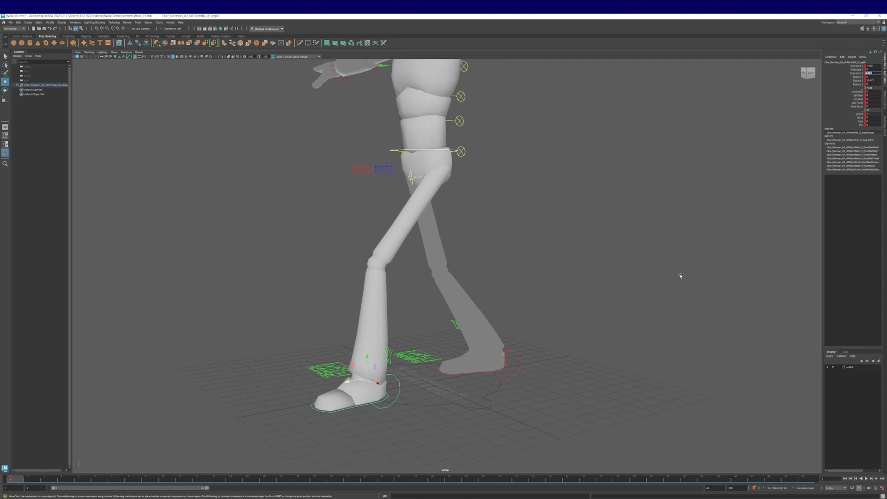
click(518, 378)
alt+drag(542, 425, 537, 424)
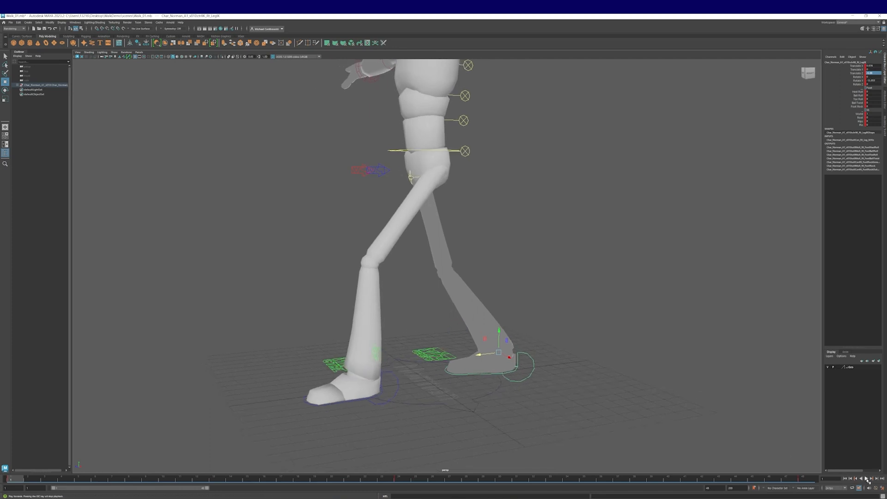
click(867, 479)
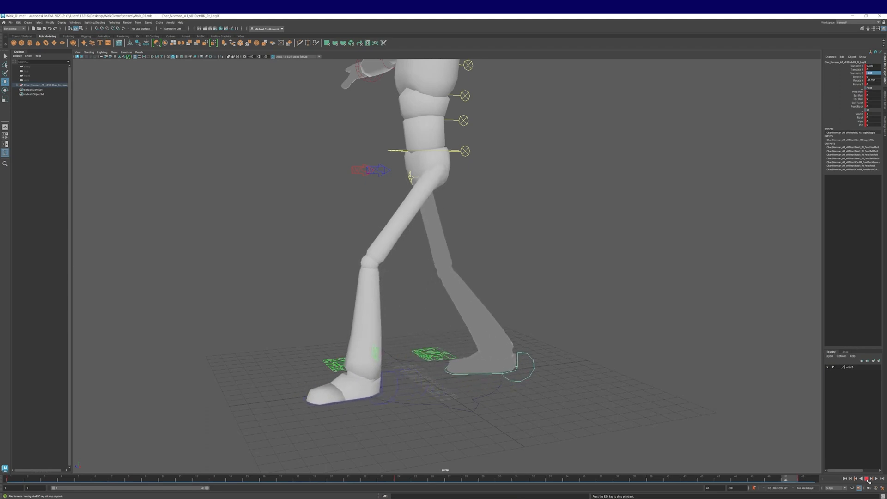
click(845, 480)
Increase Ball Roll on the rear right foot control at frame 1 to lift the heel.
alt+drag(591, 421, 582, 420)
alt+middle_drag(582, 420, 515, 416)
alt+right_drag(515, 416, 547, 412)
alt+middle_drag(547, 412, 575, 375)
alt+drag(575, 375, 542, 414)
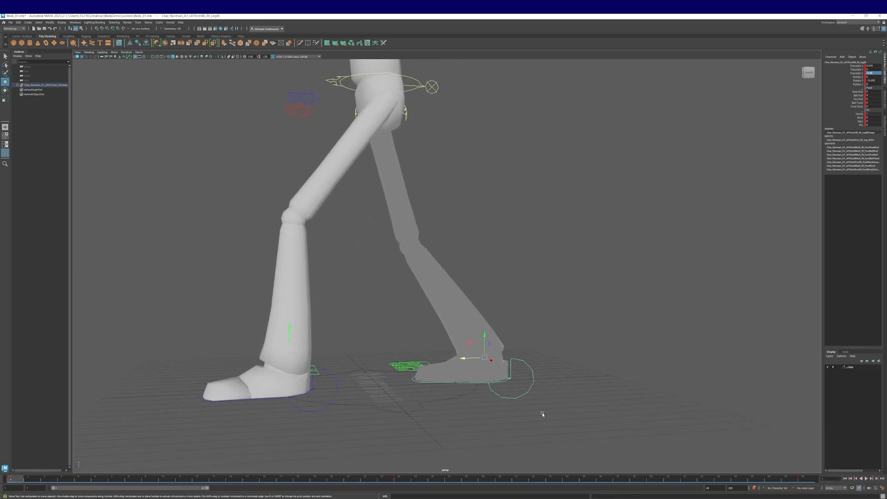
alt+middle_drag(542, 414, 565, 400)
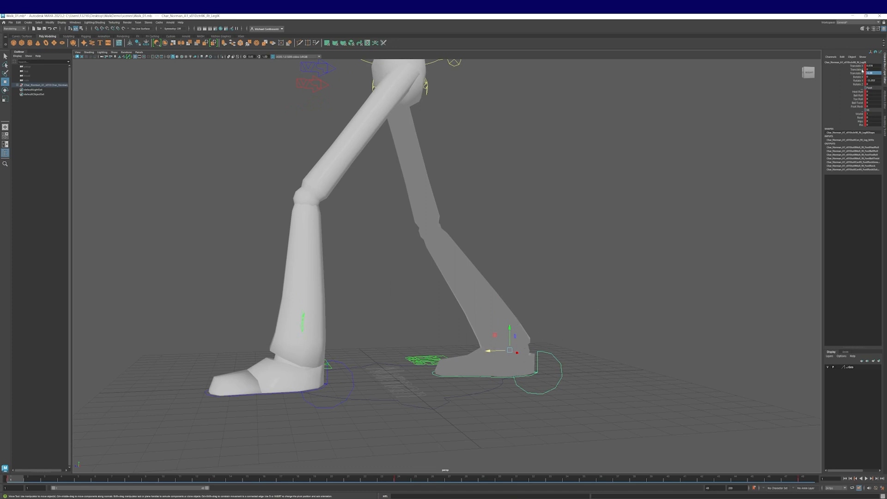
click(857, 95)
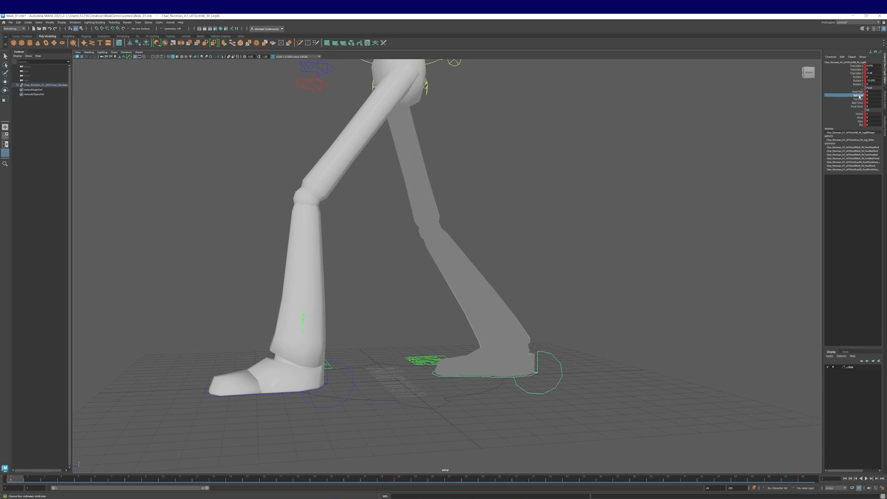
middle_drag(561, 290, 604, 293)
Move the right foot control further back at frame 1 to lengthen the stride with the heel raised.
mouse_move(604, 293)
alt+mouse_down()
mouse_move(597, 301)
mouse_move(551, 299)
mouse_move(604, 300)
alt+mouse_up()
key(w)
drag(493, 360, 520, 358)
alt+drag(601, 377, 513, 339)
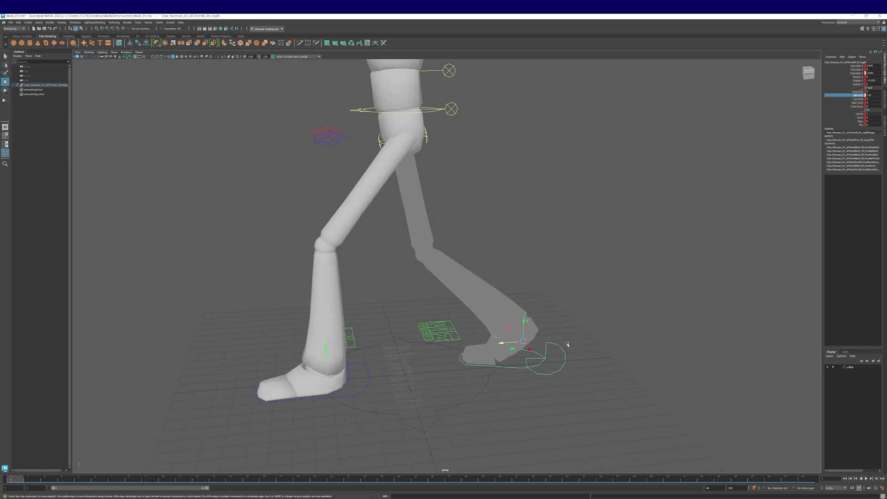
alt+drag(567, 344, 596, 339)
alt+drag(557, 368, 571, 373)
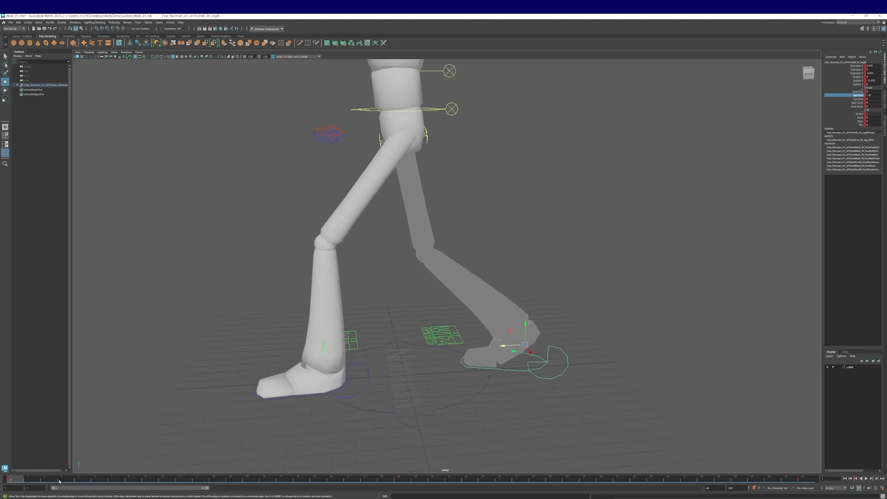
Copy the right foot control's key at frame 1 and paste it at frame 48.
right_click(15, 480)
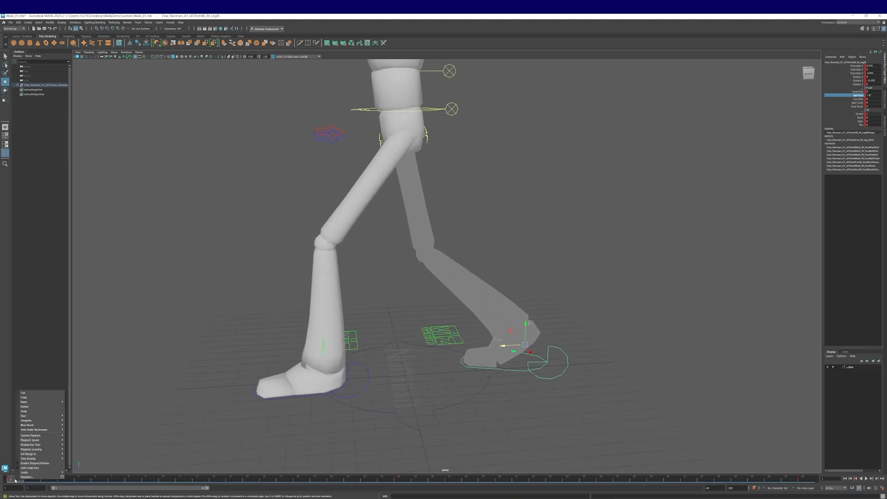
click(23, 396)
click(807, 481)
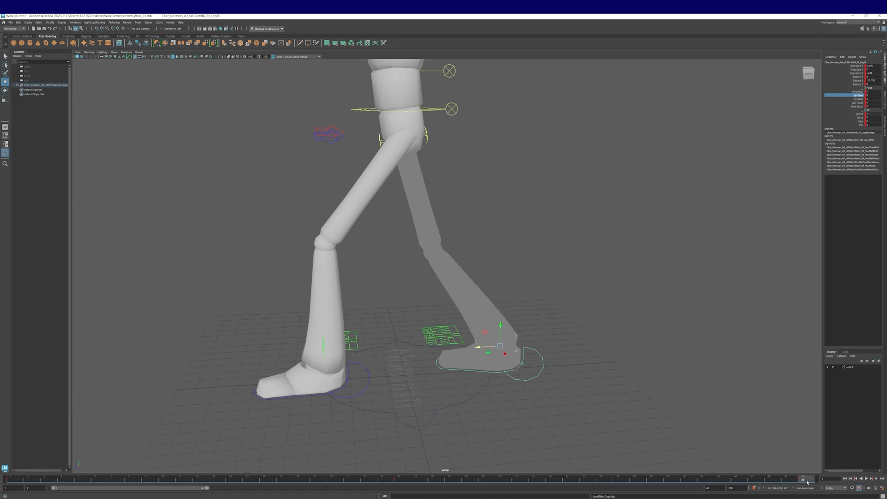
right_click(807, 480)
mouse_move(818, 404)
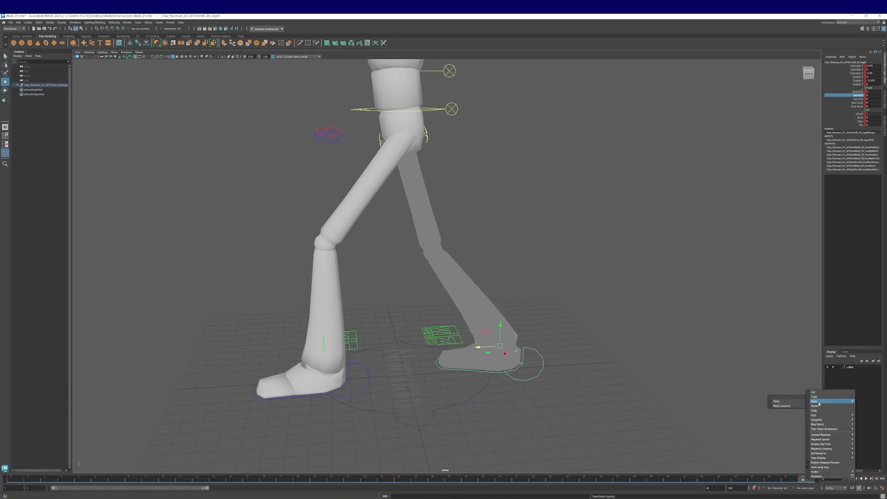
click(786, 402)
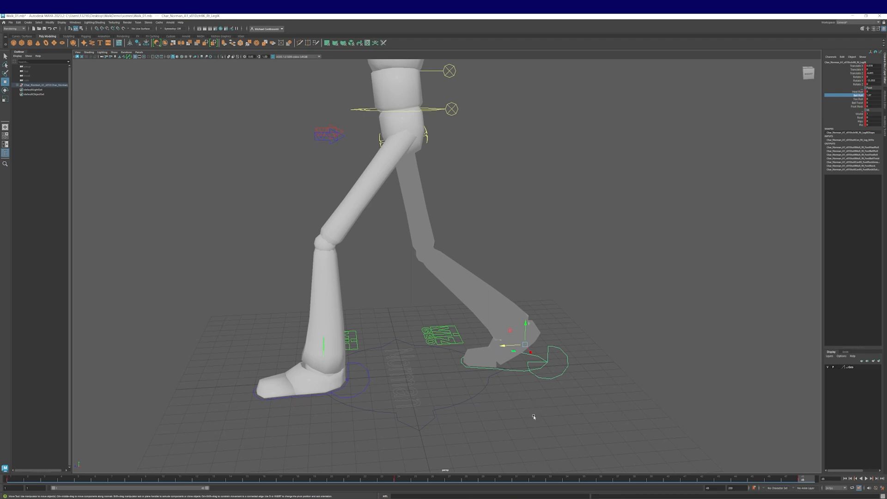
Examine the foot poses from both sides at frame 48 and scrub through the first half of the cycle.
click(477, 411)
alt+middle_drag(511, 403, 485, 400)
drag(548, 370, 550, 371)
alt+drag(550, 371, 384, 387)
alt+middle_drag(498, 390, 445, 380)
alt+right_drag(445, 380, 479, 376)
alt+drag(479, 377, 424, 386)
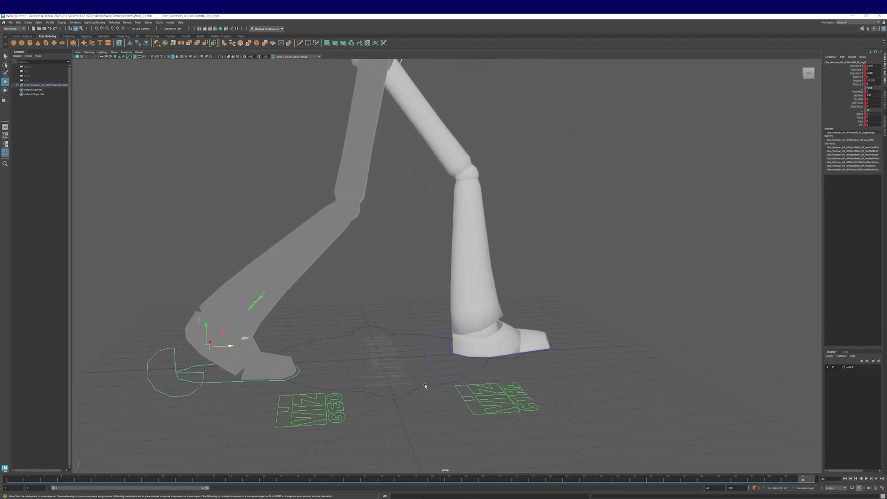
drag(16, 478, 364, 476)
Reduce Ball Roll on the right foot control at frame 12.
drag(14, 479, 201, 481)
alt+drag(501, 396, 551, 403)
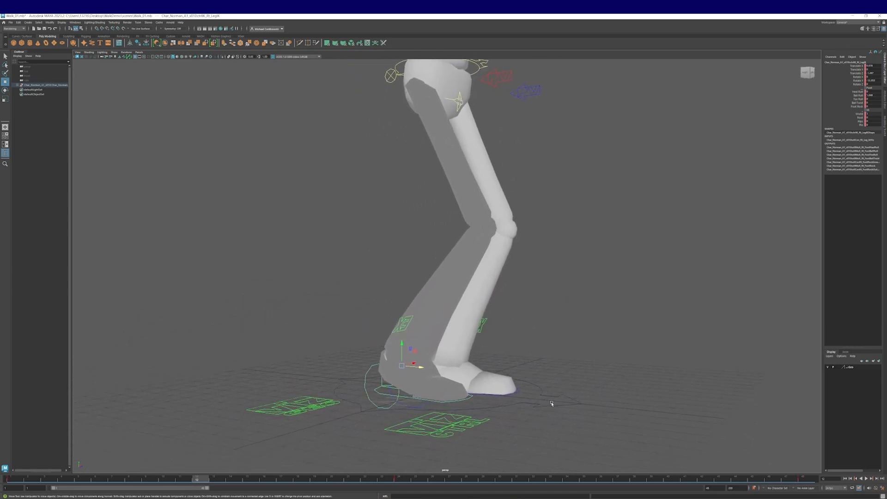
click(860, 95)
middle_drag(597, 320, 541, 313)
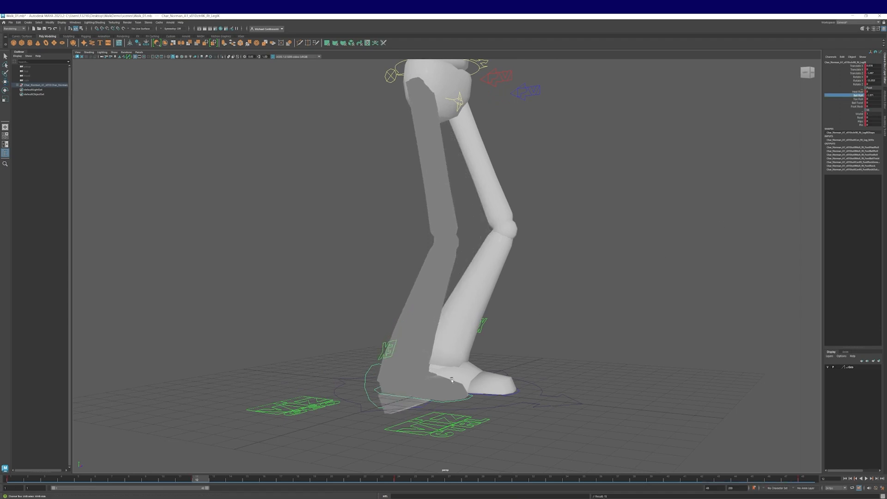
Rotate the right foot control toe-down and lift it off the ground at frame 12 for the passing pose.
key(e)
drag(411, 355, 403, 279)
key(w)
alt+drag(442, 336, 400, 322)
key(e)
alt+drag(411, 361, 525, 391)
alt+right_drag(525, 391, 436, 343)
alt+middle_drag(435, 343, 436, 354)
alt+drag(436, 353, 473, 351)
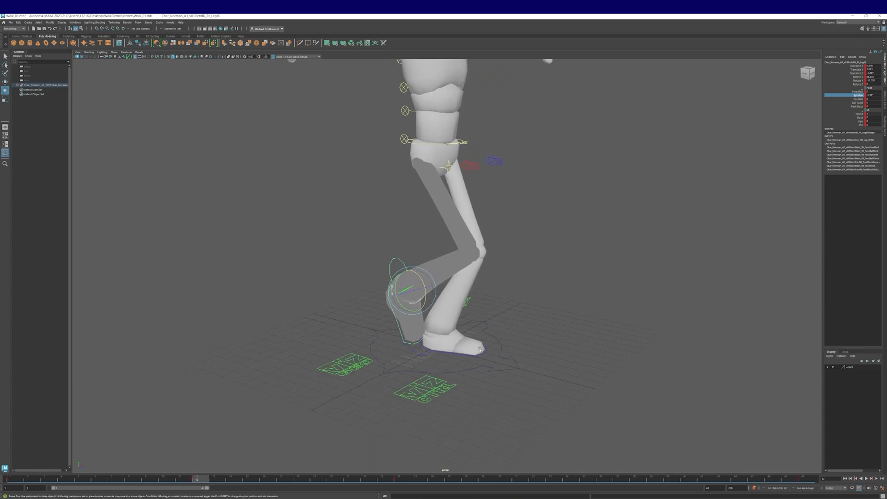
alt+right_drag(473, 352, 425, 320)
Create a polygon disc and scale it up uniformly into a wide ground surface under the character.
click(190, 192)
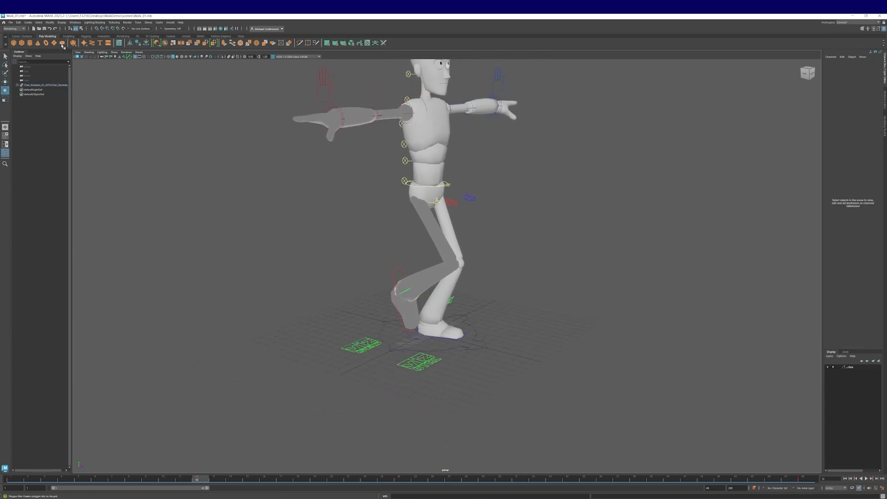
click(63, 46)
key(r)
drag(428, 333, 674, 238)
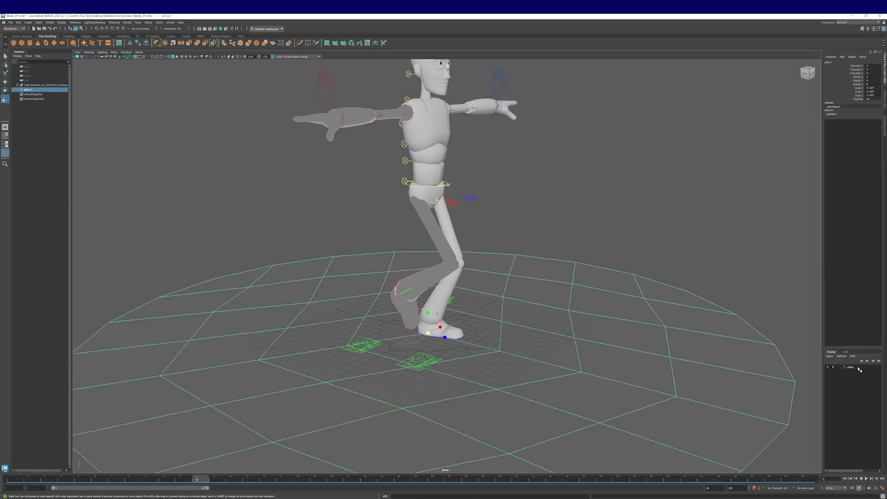
Add the ground disc to a new display layer and set the layer to reference so it cannot be selected.
click(880, 362)
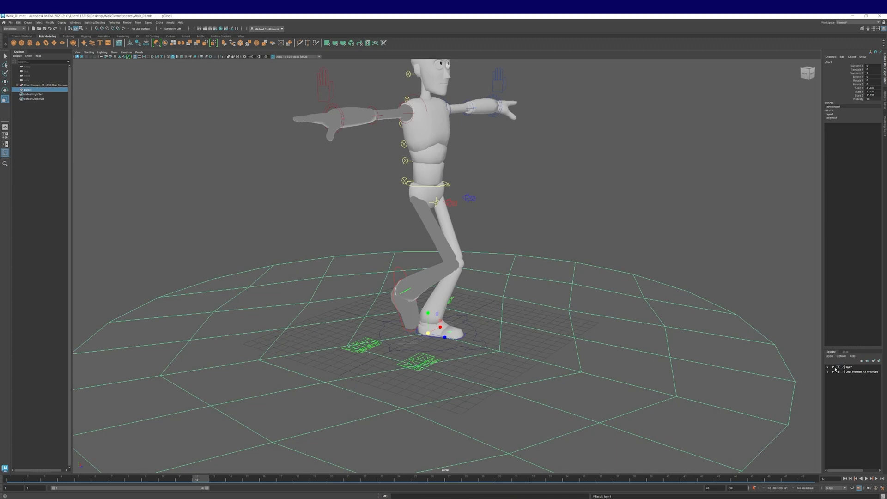
click(837, 366)
alt+drag(708, 327, 617, 344)
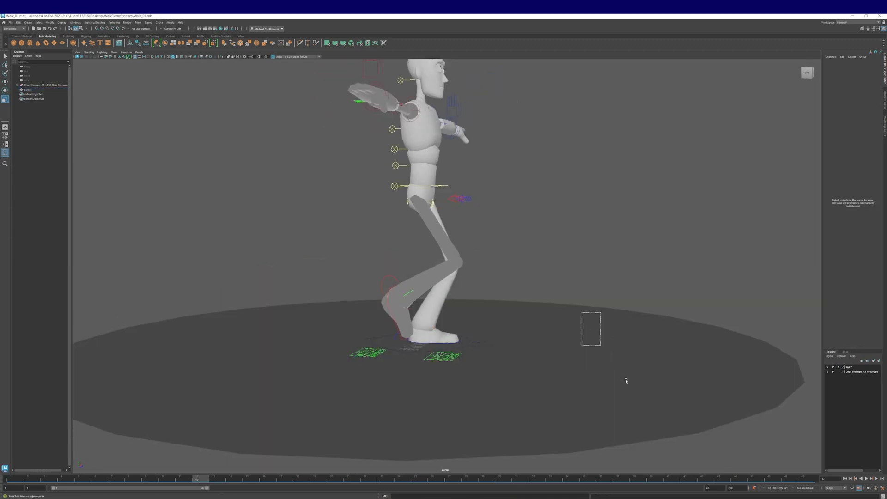
alt+drag(626, 380, 613, 371)
Adjust the right foot control's sideways position and rotation at frame 12 and key the pose.
alt+drag(283, 314, 319, 293)
alt+right_drag(318, 293, 393, 266)
alt+drag(393, 266, 416, 316)
alt+middle_drag(425, 315, 424, 286)
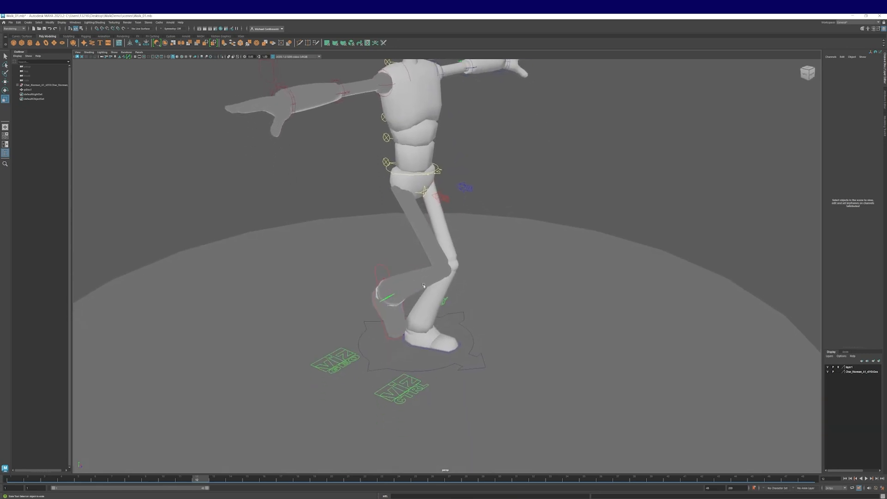
alt+drag(423, 286, 451, 256)
alt+right_drag(450, 257, 548, 300)
alt+drag(549, 300, 452, 364)
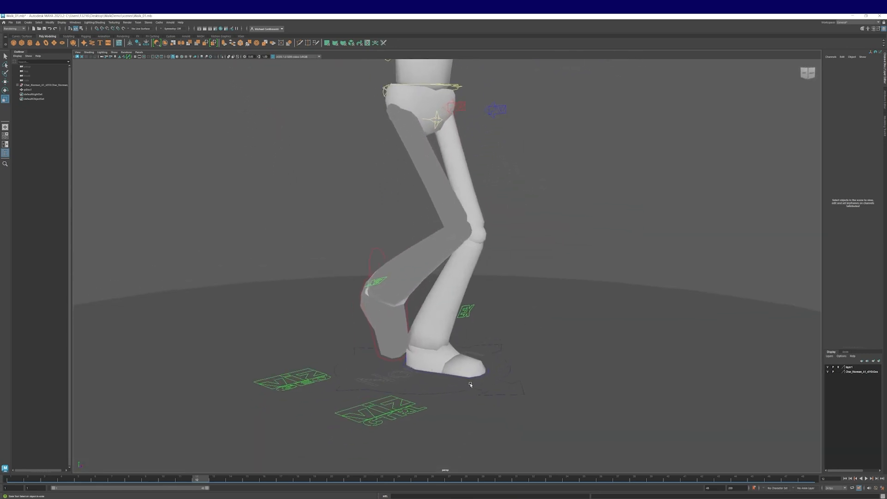
alt+drag(558, 337, 463, 334)
click(406, 316)
alt+drag(477, 335, 458, 313)
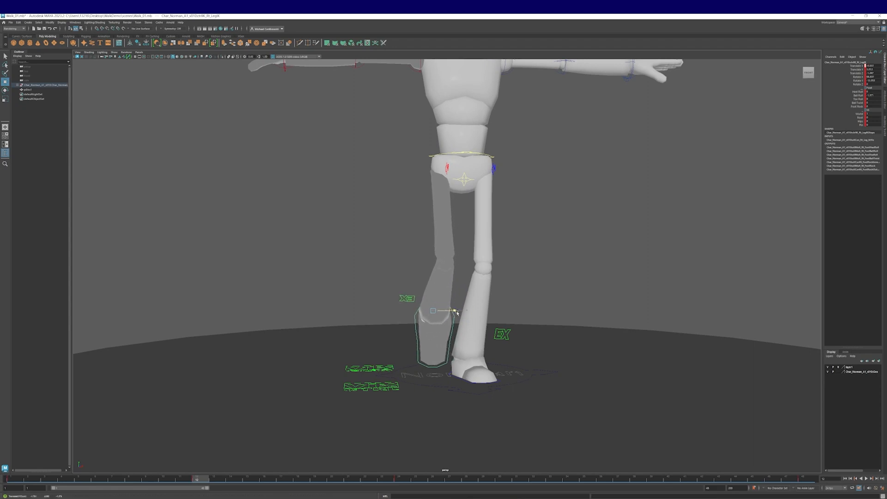
key(e)
drag(439, 307, 490, 348)
key(s)
Rotate the right foot control at frame 20 so the toes point up before heel contact.
mouse_move(193, 479)
mouse_down()
mouse_move(92, 475)
mouse_move(384, 484)
mouse_move(370, 480)
mouse_up()
alt+drag(456, 425, 531, 407)
alt+middle_drag(513, 399, 380, 376)
alt+right_drag(380, 376, 489, 410)
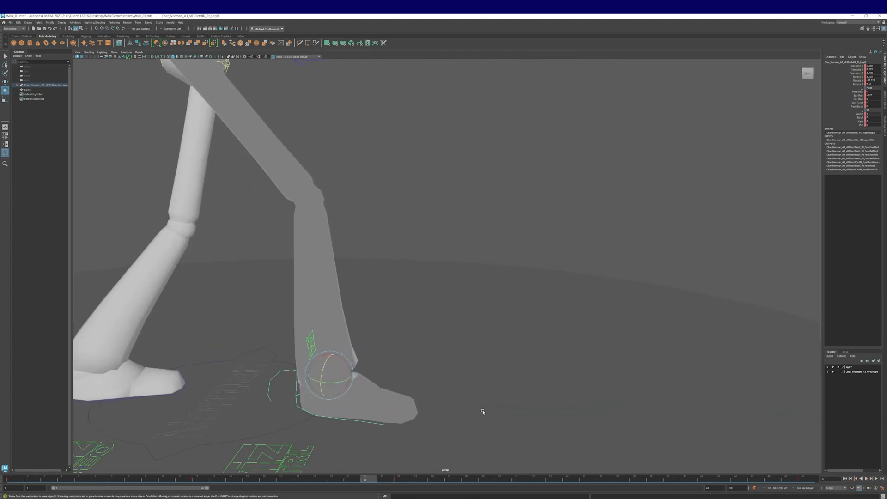
alt+middle_drag(489, 411, 531, 363)
alt+drag(471, 419, 470, 408)
mouse_move(367, 479)
mouse_down()
mouse_move(347, 480)
mouse_move(376, 481)
mouse_move(331, 480)
mouse_up()
alt+middle_drag(364, 437, 421, 414)
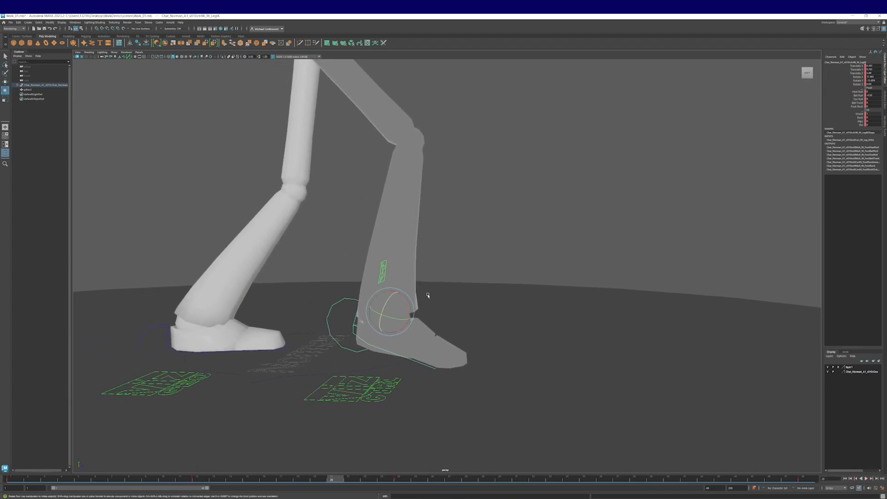
drag(409, 314, 404, 297)
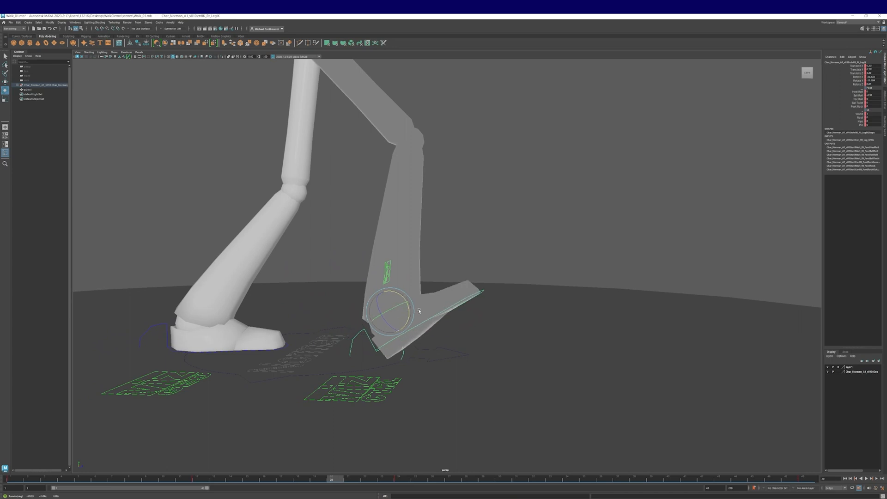
Increase the right foot's Ball Roll at frame 20 and refine the control's rotation and position.
click(859, 96)
middle_drag(679, 281, 720, 289)
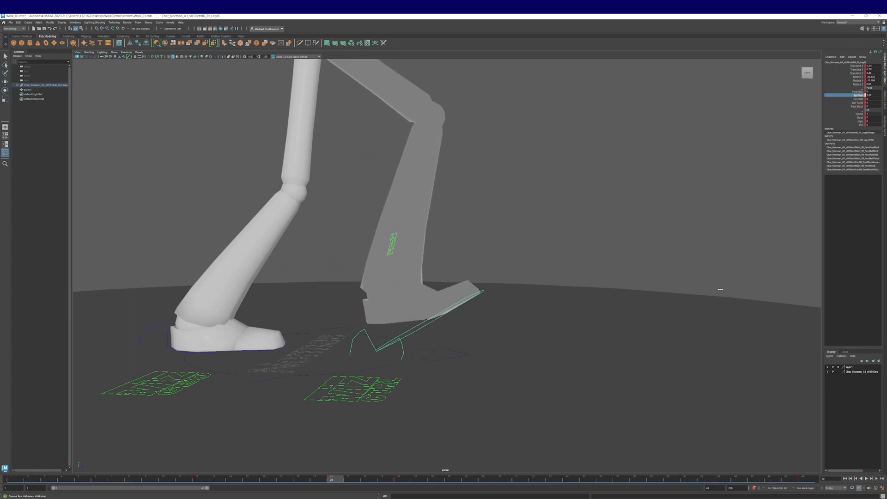
key(e)
drag(409, 314, 418, 316)
key(w)
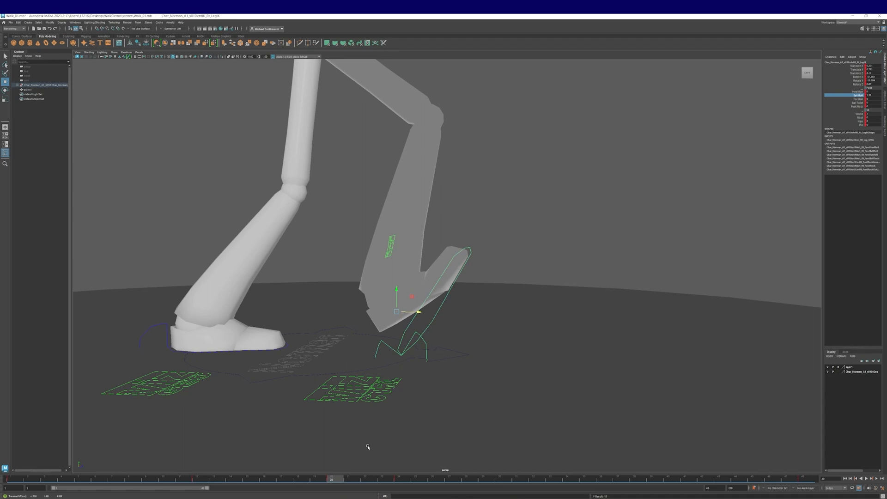
Set the right foot control's Ball Roll to 0 at frame 36 to keep the foot flat on the ground.
mouse_move(366, 447)
alt+mouse_down()
mouse_move(457, 370)
mouse_move(419, 375)
mouse_move(363, 455)
alt+mouse_up()
mouse_move(333, 480)
mouse_down()
mouse_move(217, 480)
mouse_move(406, 481)
mouse_move(196, 483)
mouse_move(33, 469)
mouse_move(247, 456)
mouse_move(359, 474)
mouse_move(14, 476)
mouse_move(544, 483)
mouse_move(45, 481)
mouse_move(402, 481)
mouse_up()
alt+middle_drag(496, 412, 431, 371)
alt+drag(520, 384, 479, 400)
alt+middle_drag(447, 394, 465, 418)
drag(405, 477, 551, 482)
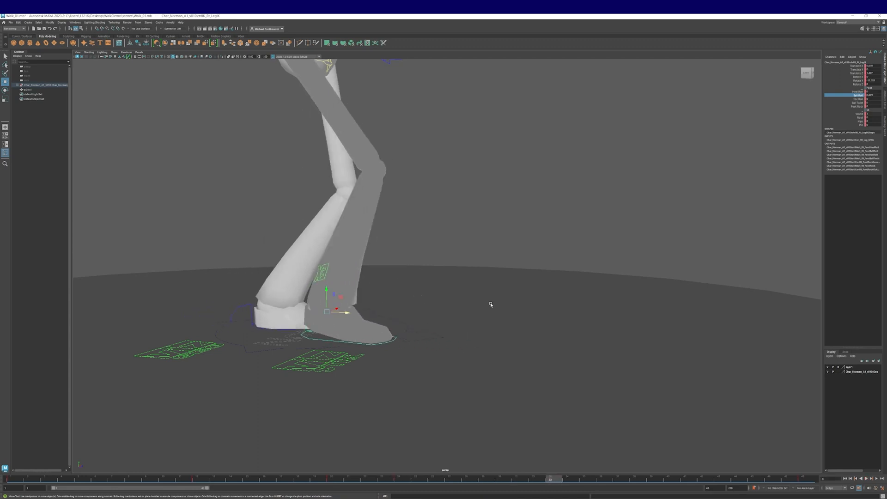
alt+middle_drag(490, 303, 540, 419)
alt+drag(415, 248, 551, 417)
drag(608, 481, 610, 481)
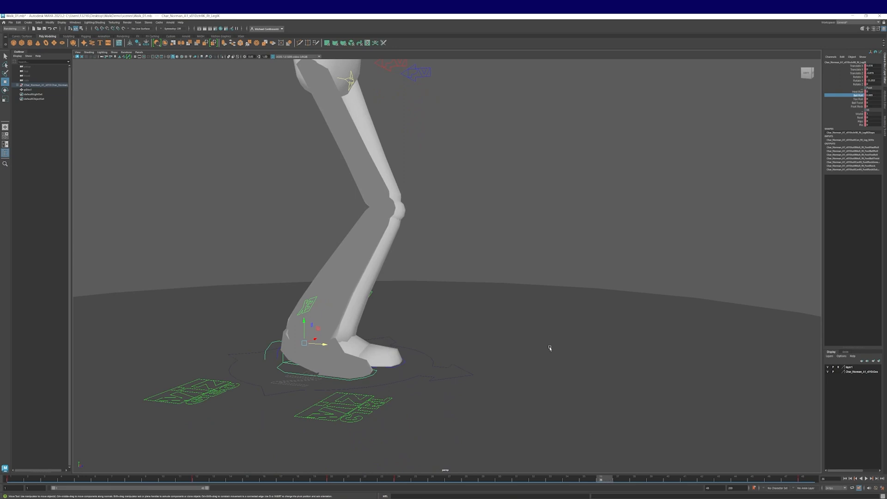
alt+middle_drag(549, 348, 562, 342)
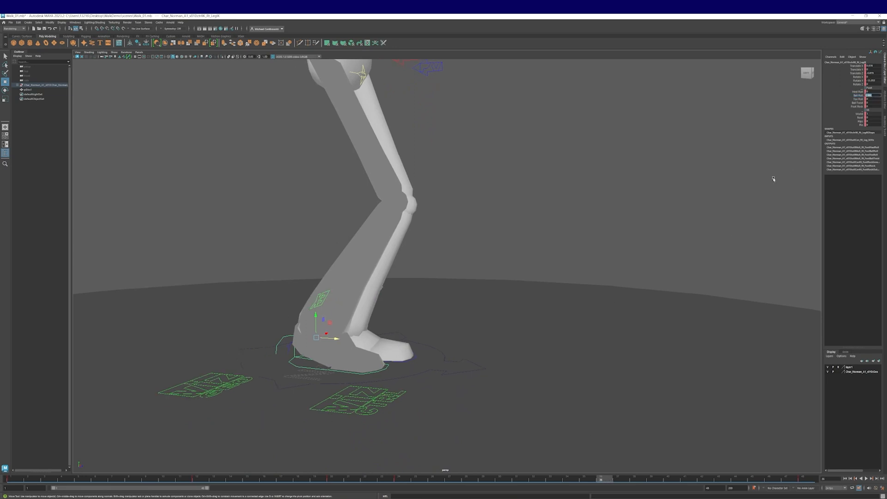
key(Return)
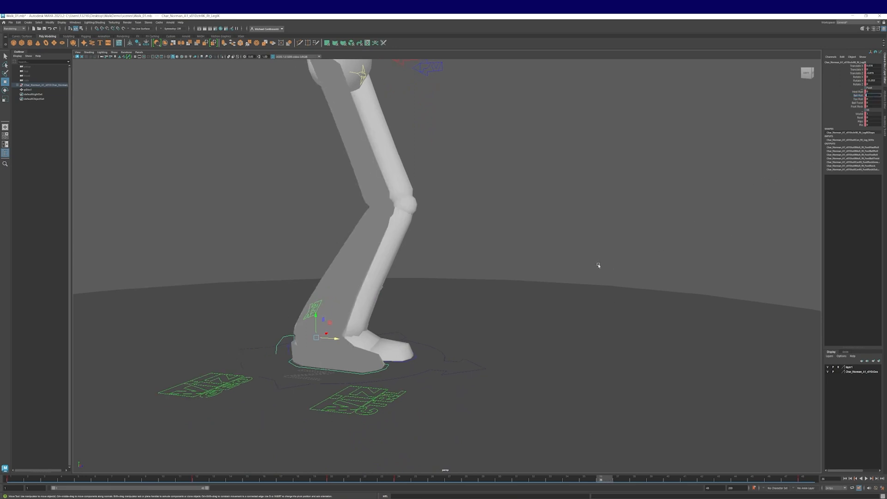
Examine both feet's placement from the front at frame 48.
drag(610, 480, 803, 477)
alt+drag(630, 376, 580, 372)
alt+right_drag(580, 372, 485, 369)
alt+middle_drag(485, 369, 447, 368)
alt+drag(447, 368, 494, 384)
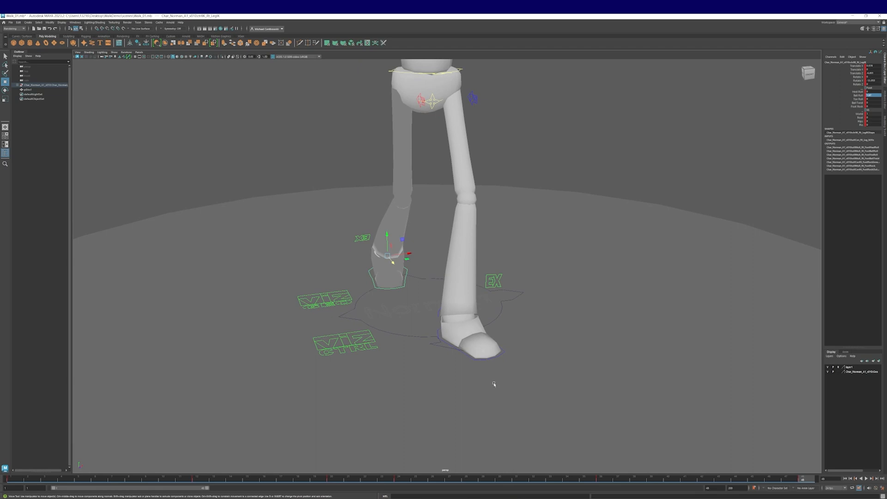
alt+middle_drag(494, 384, 462, 388)
alt+right_drag(462, 388, 524, 386)
alt+middle_drag(525, 386, 548, 381)
Try moving the right foot control outward at frame 48, and undo the move.
drag(505, 478, 811, 485)
drag(390, 253, 368, 253)
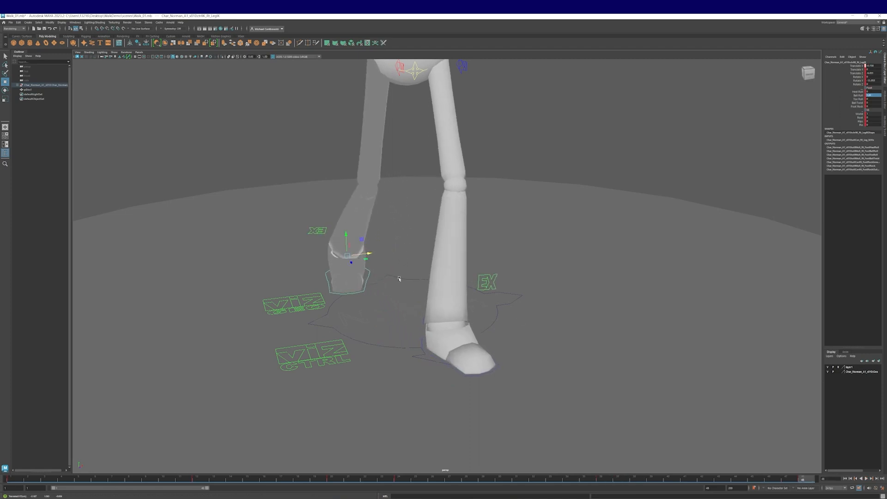
drag(802, 479, 819, 472)
key(ctrl+z)
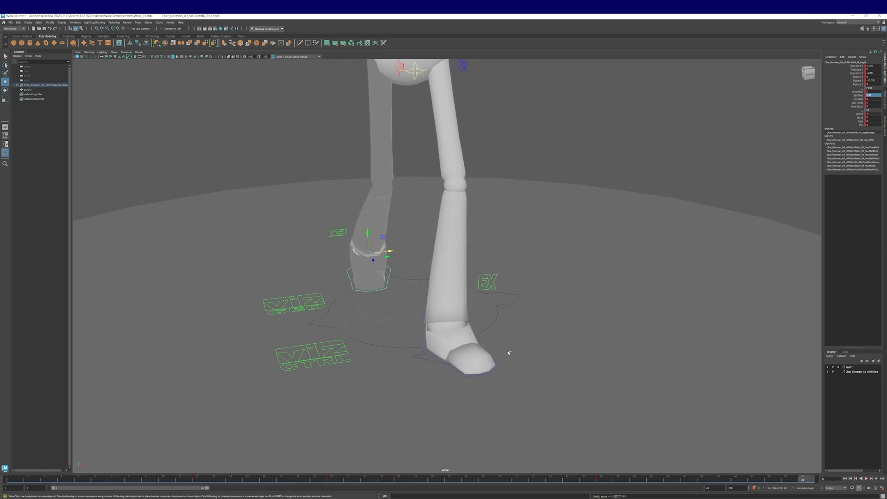
Increase Ball Roll on the rear left foot control at frame 24 to lift the heel.
alt+drag(511, 359, 433, 342)
drag(478, 478, 883, 481)
alt+drag(638, 369, 509, 362)
click(508, 359)
alt+middle_drag(527, 396, 398, 392)
alt+drag(398, 391, 378, 363)
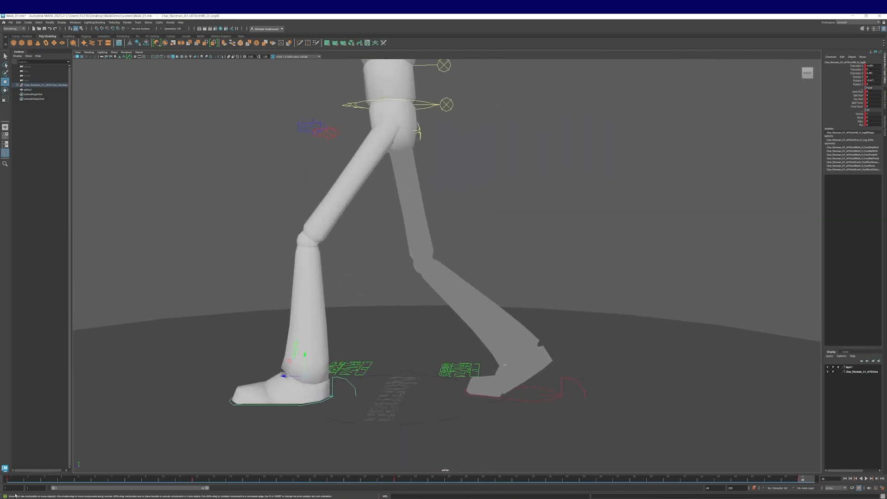
drag(10, 480, 196, 487)
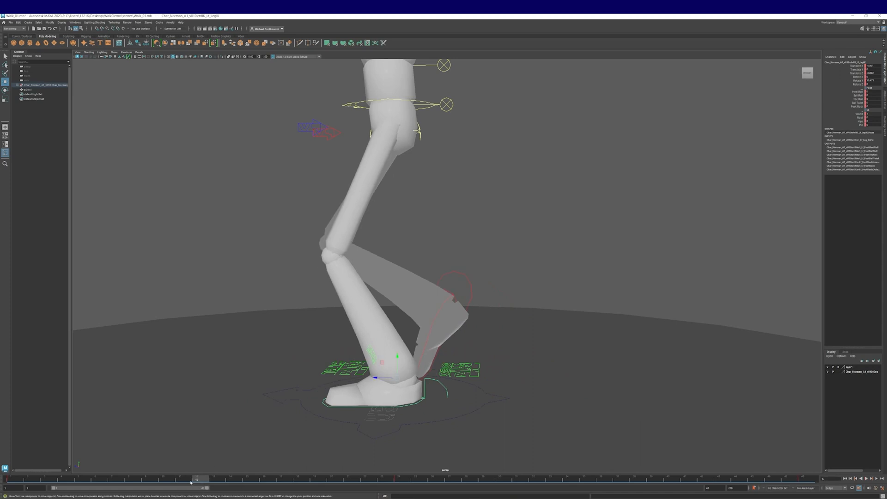
click(402, 480)
click(858, 95)
middle_drag(649, 251, 576, 410)
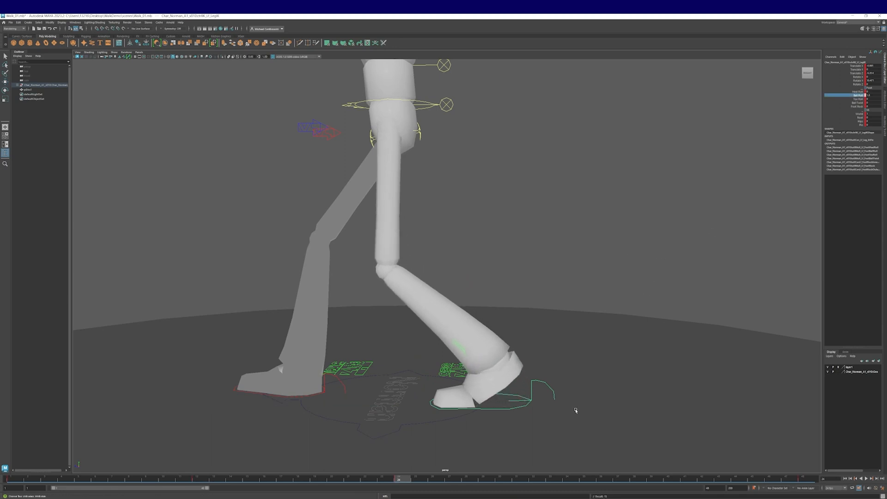
Move the left foot control further back at frame 24 to lengthen the stride with the heel raised.
key(w)
drag(485, 382, 446, 291)
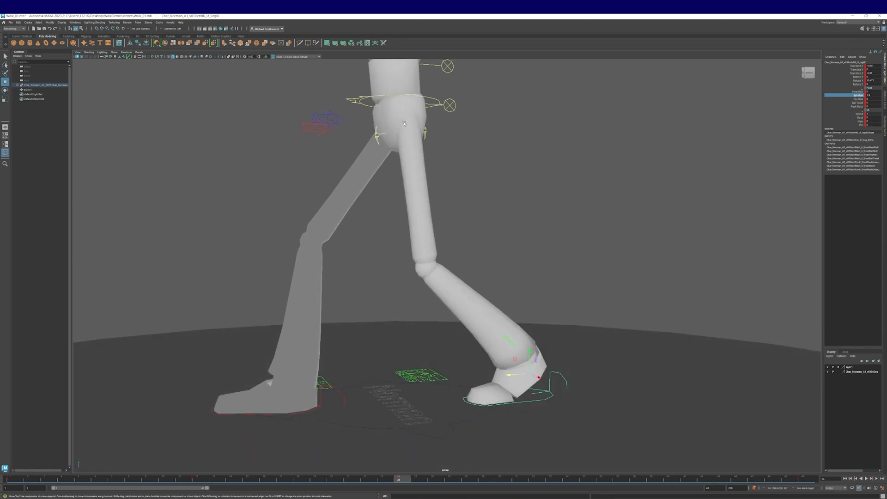
alt+drag(524, 359, 526, 370)
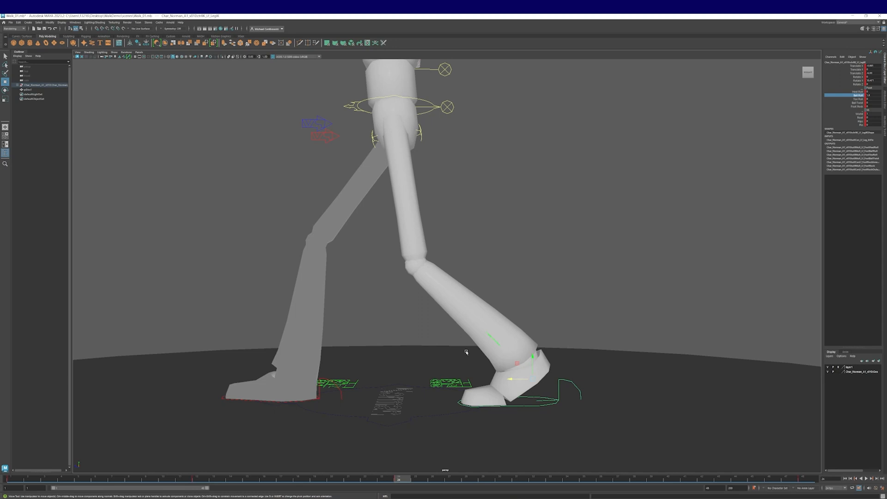
drag(511, 379, 509, 378)
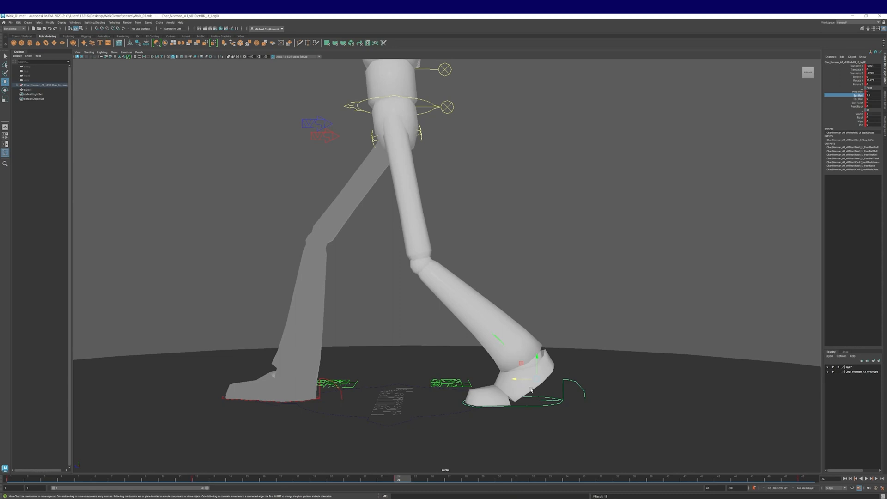
Lift the left foot and rotate it toe-down at frame 36, reduce its Ball Roll, and key the passing pose.
drag(404, 471, 599, 492)
drag(422, 364, 573, 298)
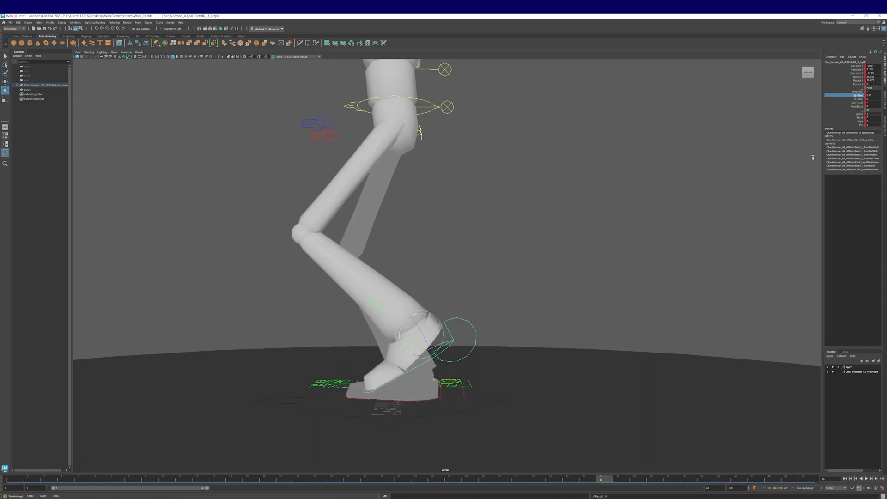
middle_drag(693, 210, 652, 232)
key(e)
drag(409, 316, 421, 292)
key(w)
key(s)
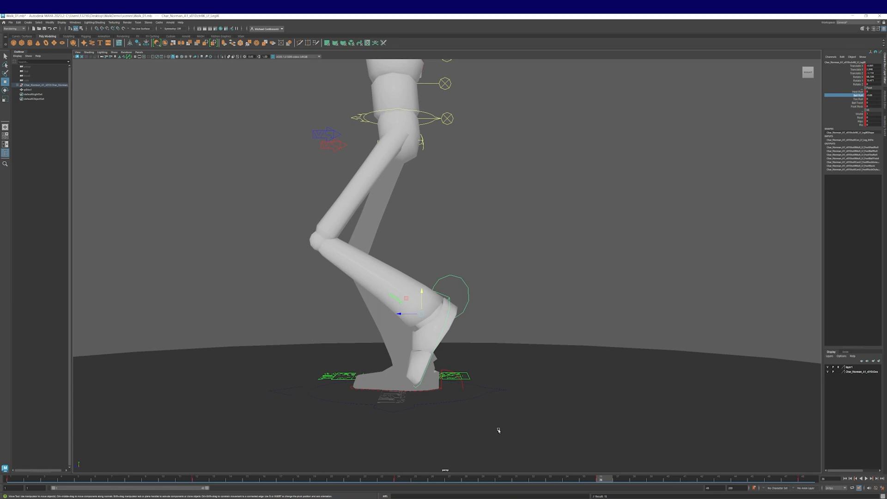
Rotate the left foot control toes-up at frame 44, increase its Ball Roll, and refine its rotation and position.
mouse_move(601, 479)
mouse_down()
mouse_move(804, 483)
mouse_move(741, 483)
mouse_up()
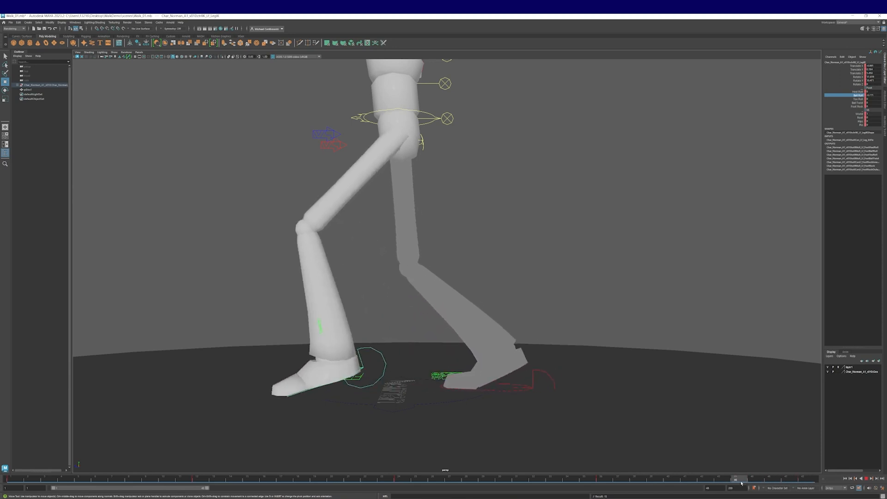
alt+middle_drag(525, 409, 518, 409)
scroll(518, 409, up, 1)
key(e)
drag(334, 350, 358, 369)
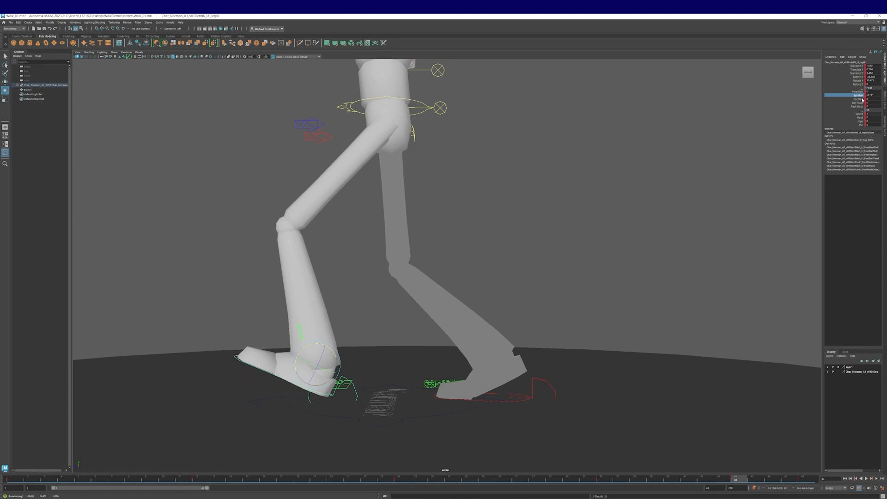
middle_drag(589, 255, 624, 253)
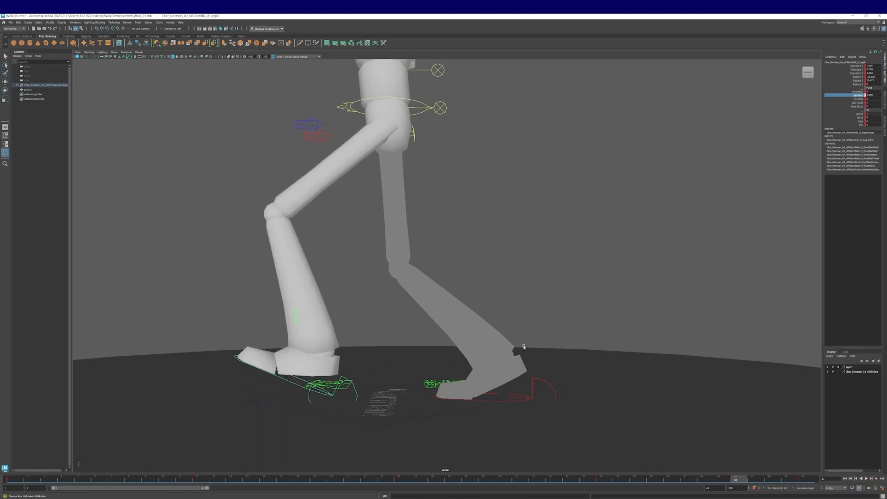
key(e)
drag(339, 365, 287, 365)
key(w)
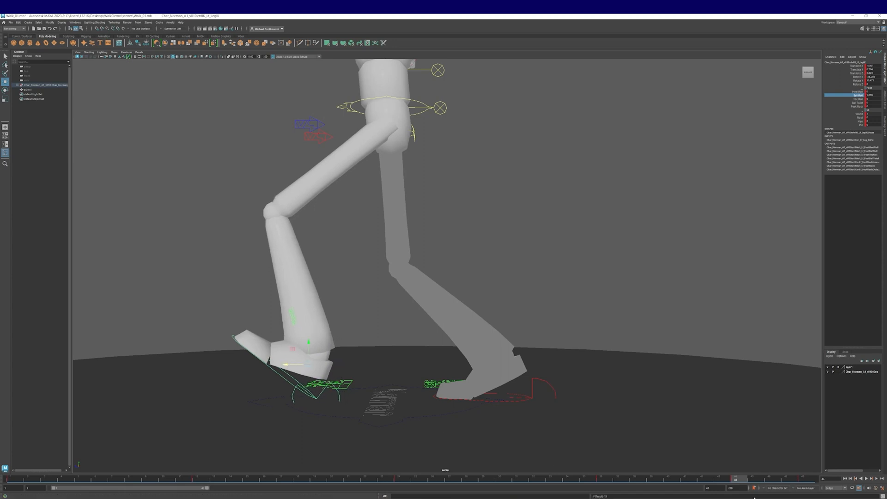
Play back the walk cycle and examine the foot motion from the side and the front.
key(alt+v)
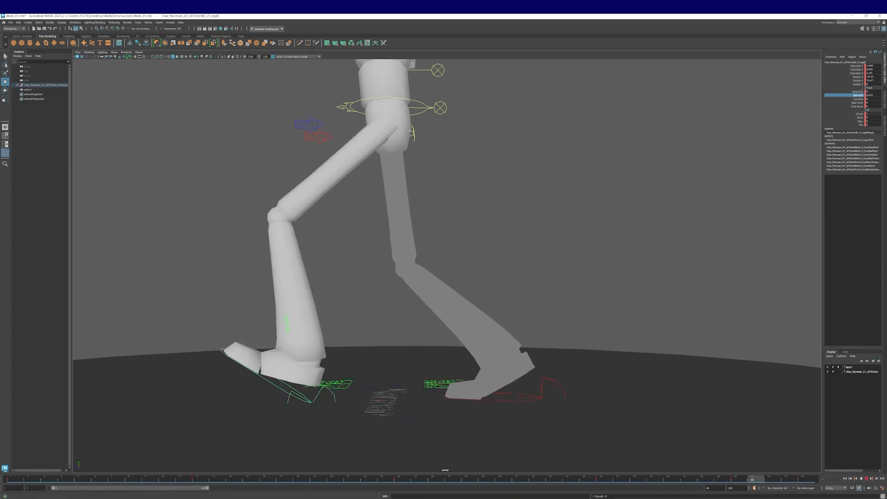
click(868, 479)
alt+right_drag(652, 394, 534, 389)
alt+drag(534, 390, 555, 392)
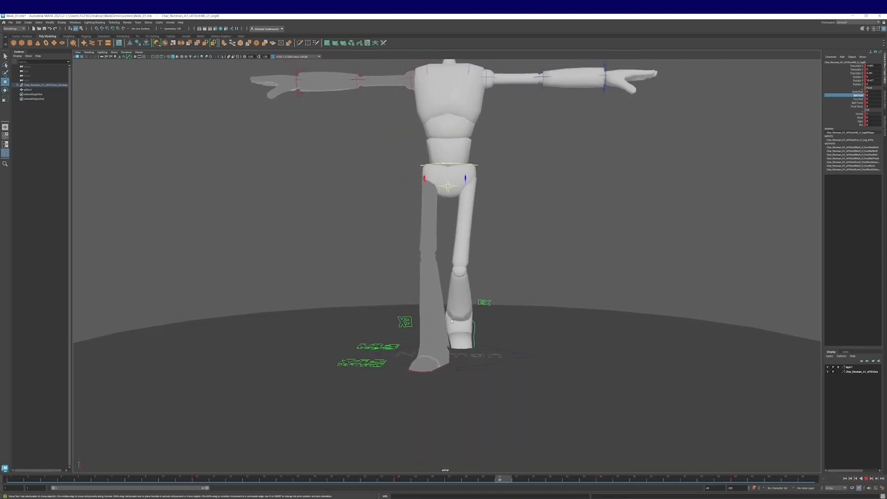
click(866, 479)
Move the left foot control outward from the body at frame 36 and key the passing pose.
click(600, 480)
alt+drag(583, 429, 514, 407)
alt+right_drag(513, 408, 533, 393)
drag(480, 319, 502, 320)
alt+drag(505, 348, 527, 396)
key(s)
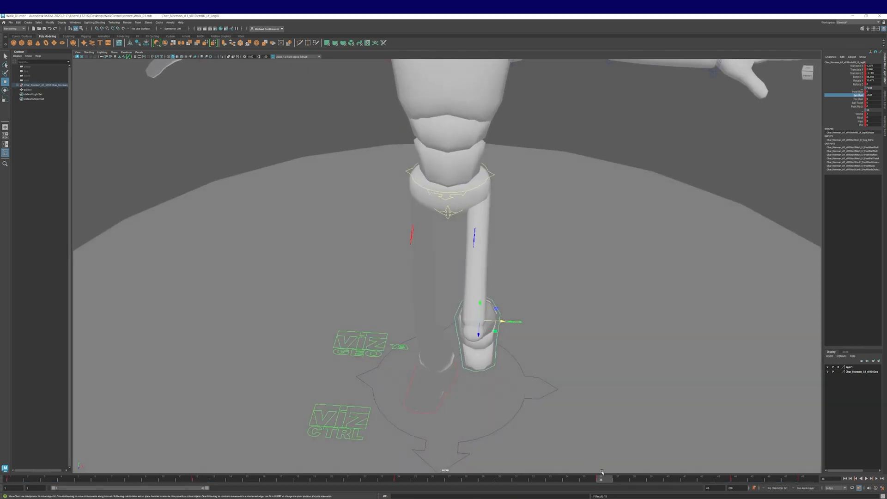
Rotate the left foot control slightly at frame 36 to adjust its angle and key it.
drag(604, 478, 547, 483)
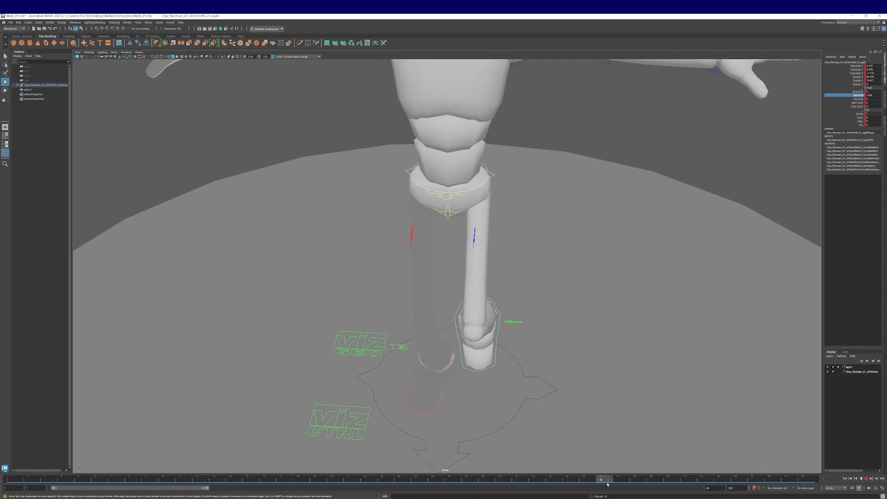
drag(493, 326, 495, 327)
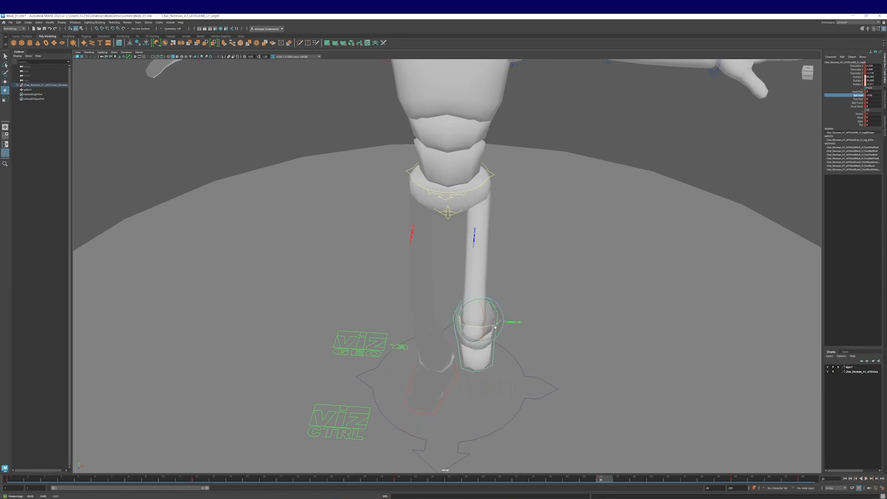
key(s)
Play and scrub through the walk to check the left foot's path and the full-body pose from a three-quarter view.
key(alt+v)
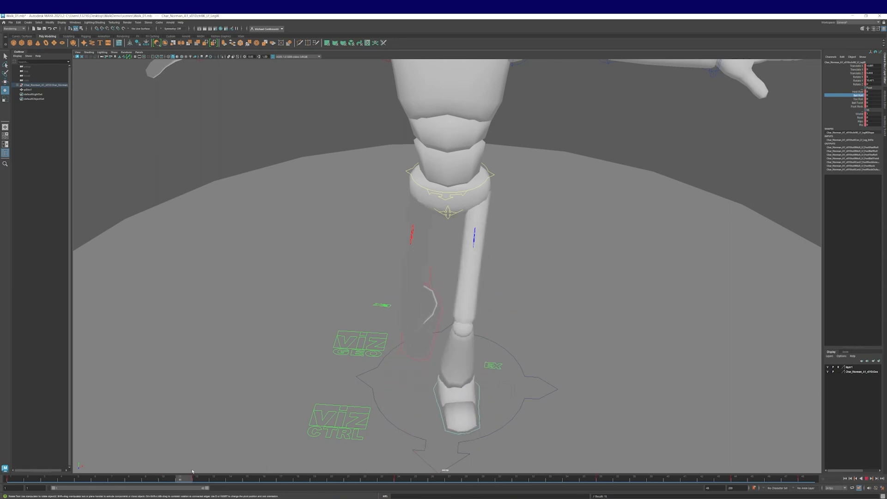
drag(550, 470, 83, 471)
alt+drag(470, 354, 415, 287)
alt+middle_drag(462, 263, 472, 344)
click(491, 335)
alt+right_drag(492, 335, 505, 331)
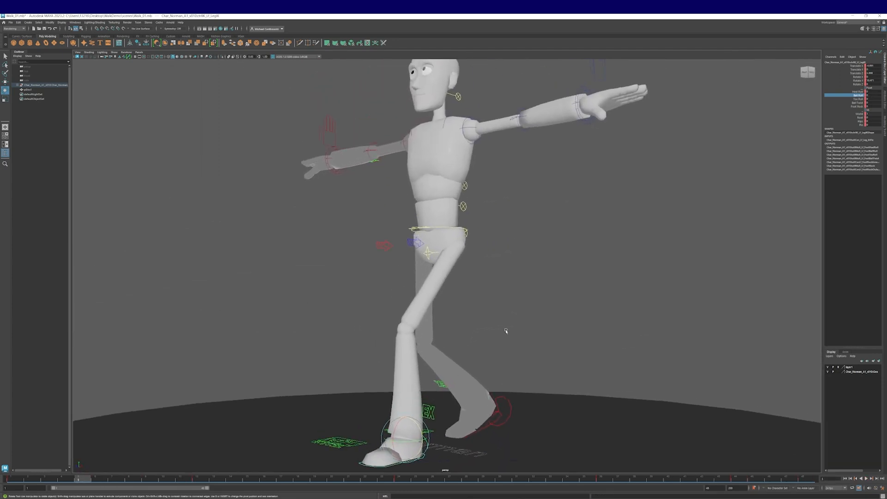
alt+drag(458, 261, 499, 303)
Rotate the root control at frame 1 to twist and tilt the hips, and key the same pose at frames 1 and 48.
click(420, 245)
alt+right_drag(498, 303, 518, 302)
alt+middle_drag(518, 301, 517, 289)
alt+right_drag(517, 289, 509, 301)
alt+drag(508, 301, 490, 300)
alt+right_drag(490, 300, 506, 289)
mouse_move(474, 285)
alt+mouse_down()
mouse_move(503, 287)
mouse_move(480, 288)
alt+mouse_up()
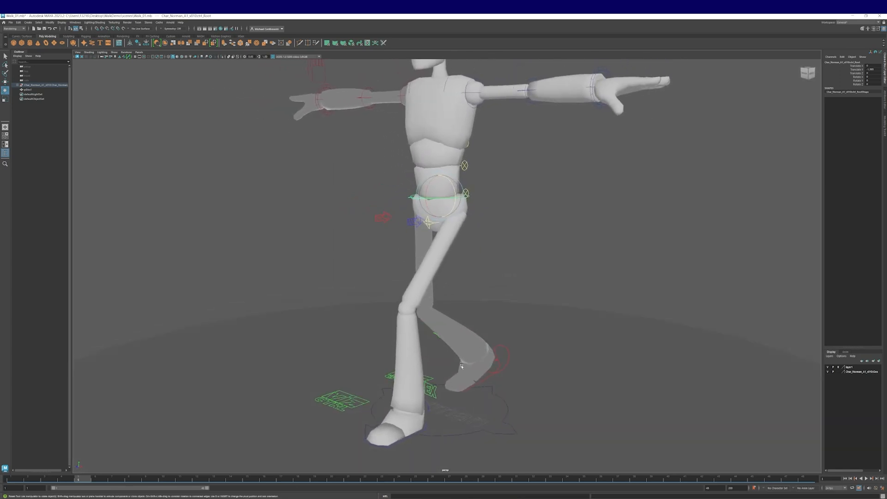
alt+drag(476, 290, 444, 237)
click(11, 479)
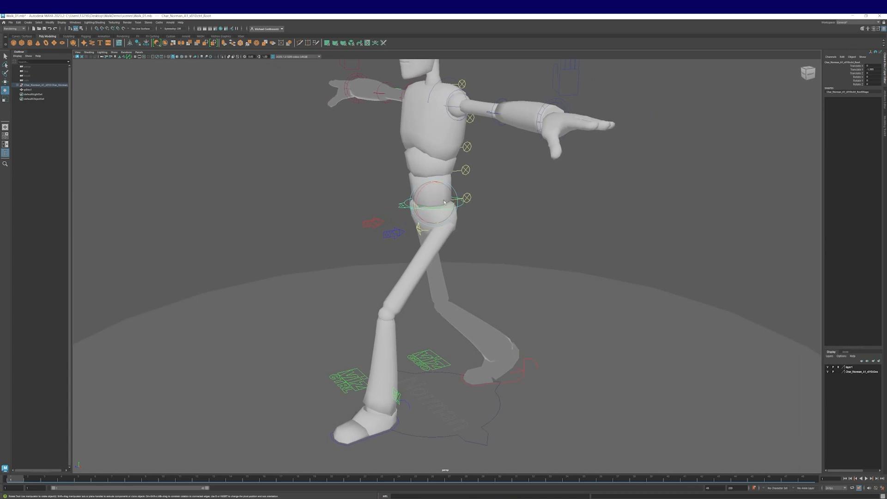
drag(444, 201, 423, 208)
alt+drag(418, 296, 472, 275)
key(s)
click(801, 481)
key(s)
Set the root control's Rotate Y and Rotate Z to 0 at frame 24 and keep that control selected.
click(405, 480)
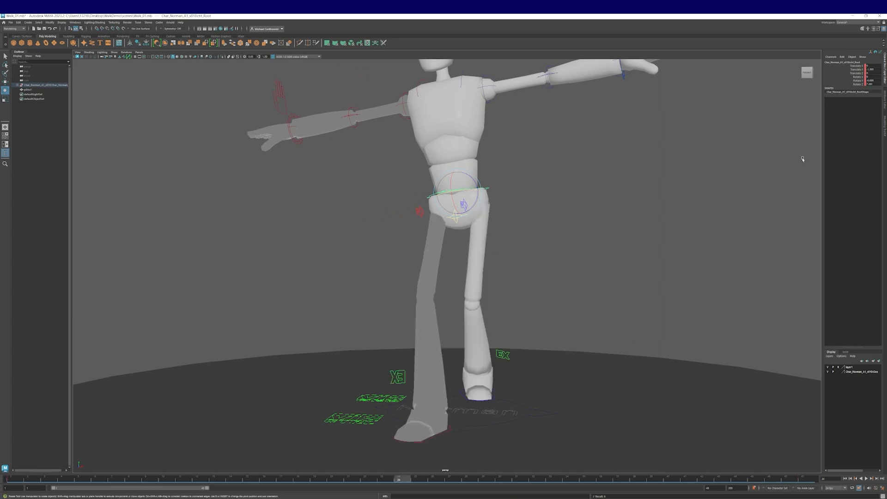
drag(872, 84, 872, 81)
text(0)
key(Return)
click(548, 293)
alt+drag(548, 293, 524, 298)
alt+drag(437, 268, 501, 259)
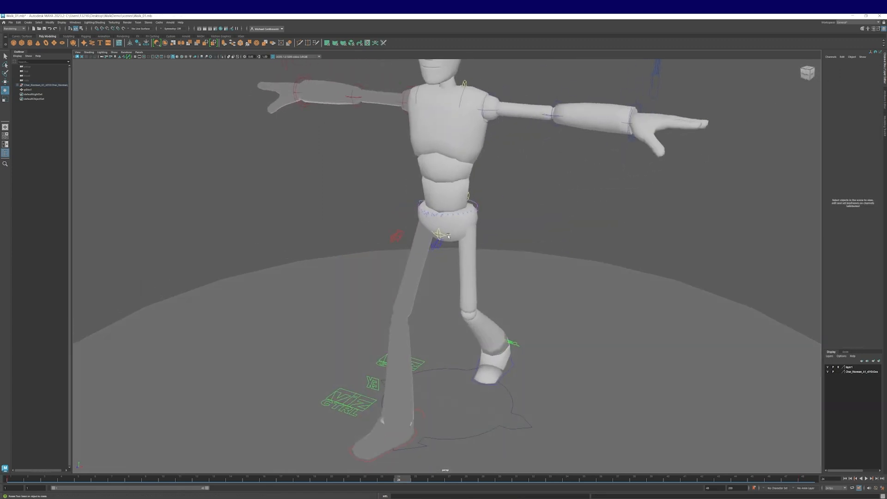
click(81, 30)
click(76, 30)
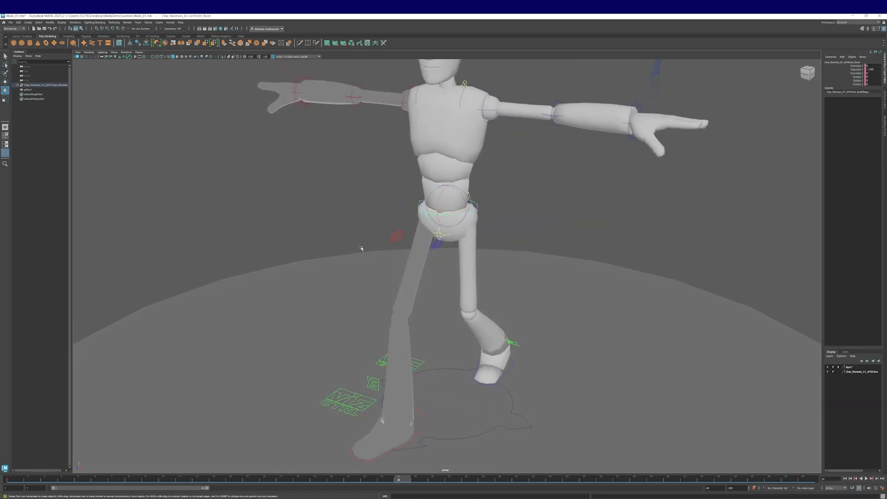
Rotate the root control in the opposite direction at frame 24 and scrub back to frame 1 to check the hip swing.
alt+drag(361, 249, 461, 250)
alt+right_drag(462, 249, 511, 273)
alt+drag(505, 302, 447, 278)
drag(444, 187, 444, 195)
alt+drag(456, 263, 508, 266)
alt+right_drag(509, 267, 465, 271)
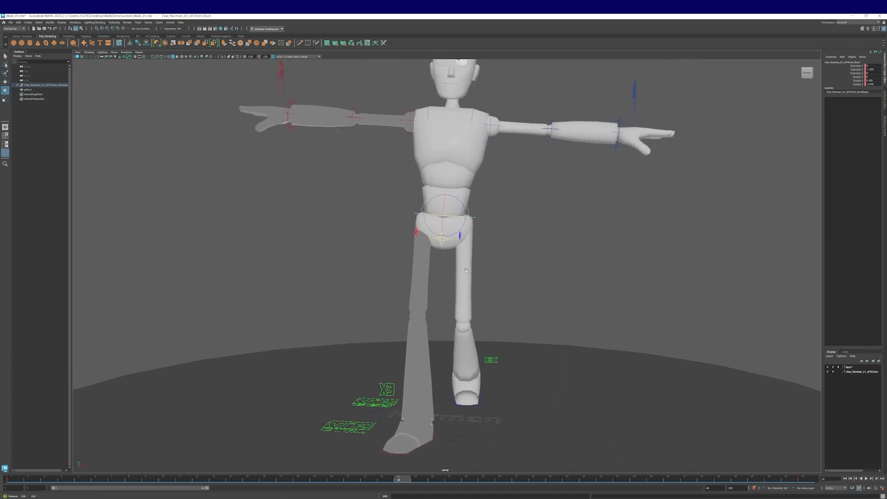
alt+right_drag(519, 389, 465, 395)
drag(407, 478, 12, 466)
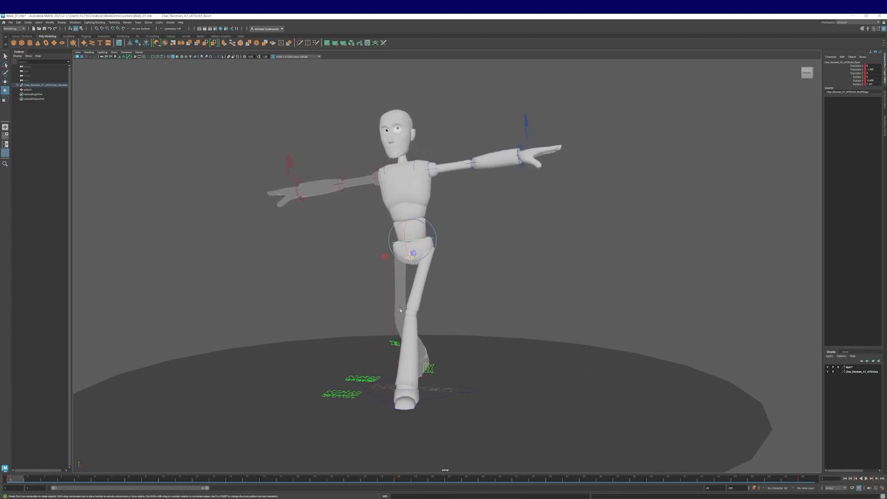
Examine the body height from the side in the contact poses at frames 24 and 48 and the passing pose at frame 12.
alt+drag(475, 296, 461, 334)
alt+right_drag(461, 333, 497, 339)
alt+middle_drag(497, 340, 495, 320)
alt+drag(495, 320, 430, 347)
click(405, 480)
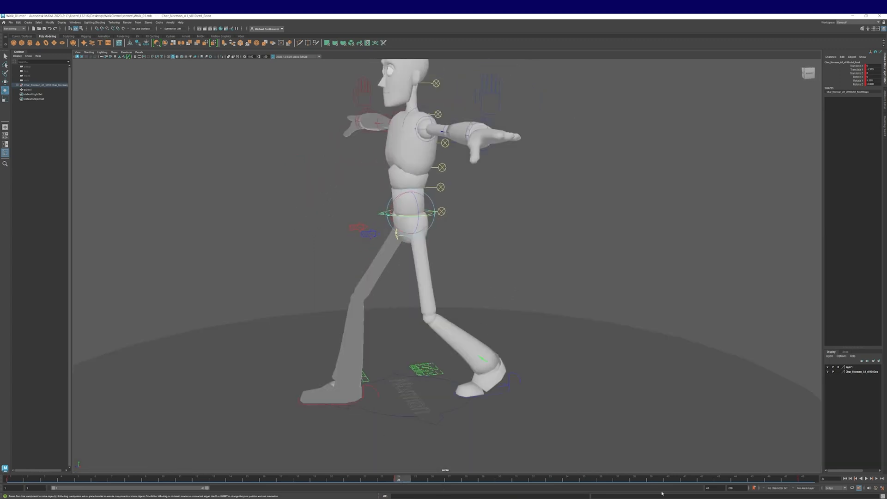
click(806, 479)
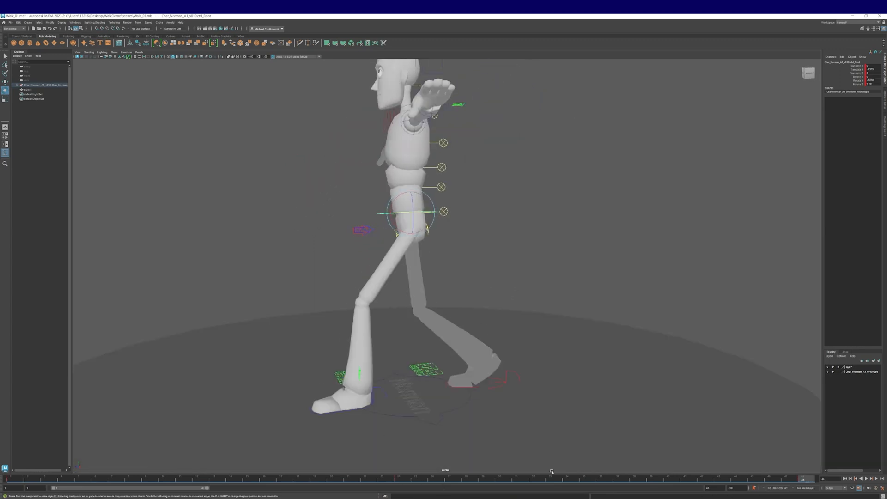
click(198, 478)
key(w)
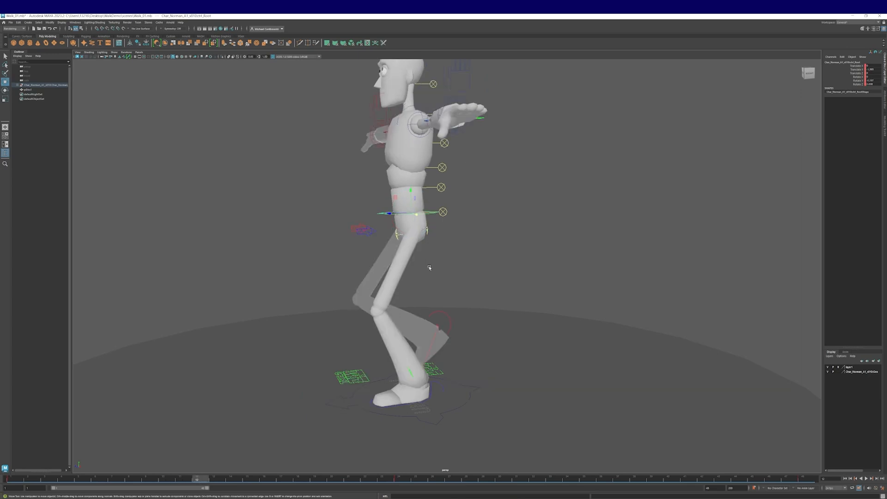
alt+drag(429, 295, 428, 340)
click(400, 478)
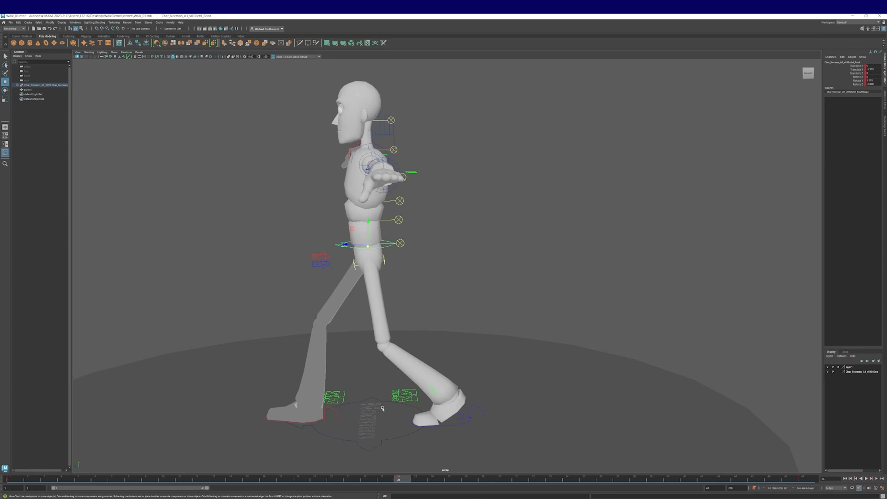
Raise the root control at frame 12 to lift the body and straighten the supporting leg in the passing pose.
click(199, 480)
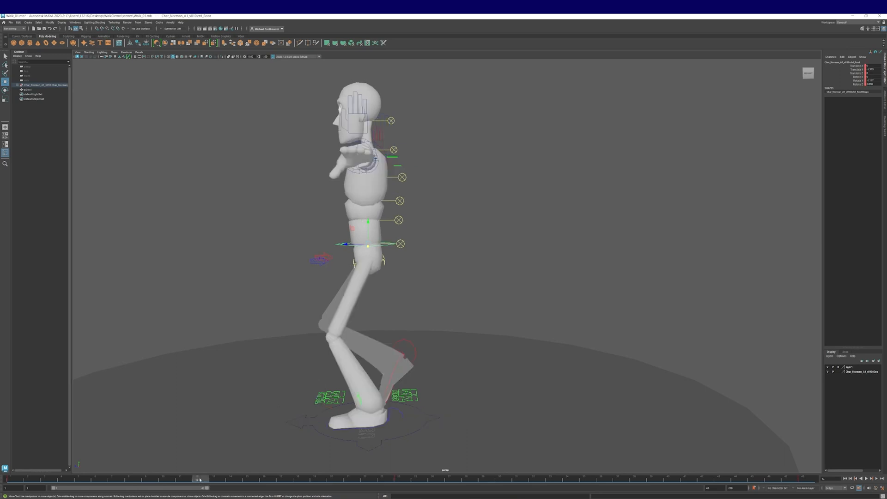
alt+middle_drag(354, 354, 385, 347)
alt+right_drag(384, 348, 376, 368)
alt+middle_drag(377, 368, 352, 393)
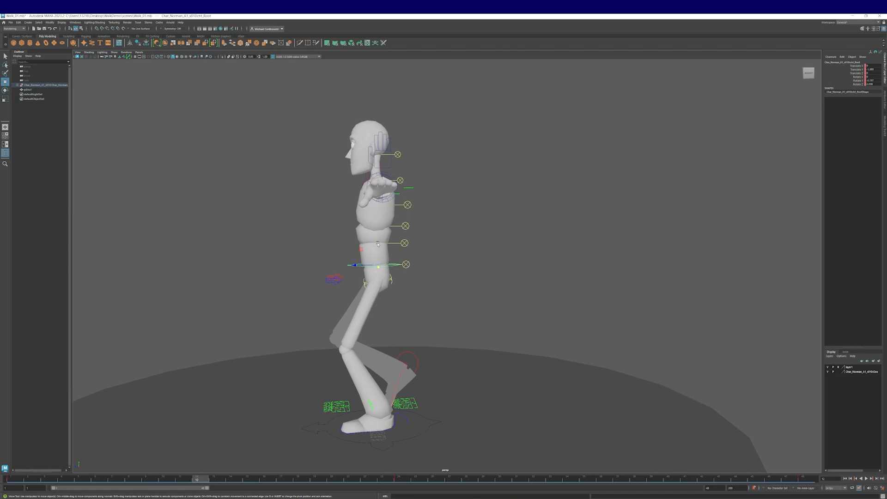
drag(376, 244, 376, 231)
key(alt+v)
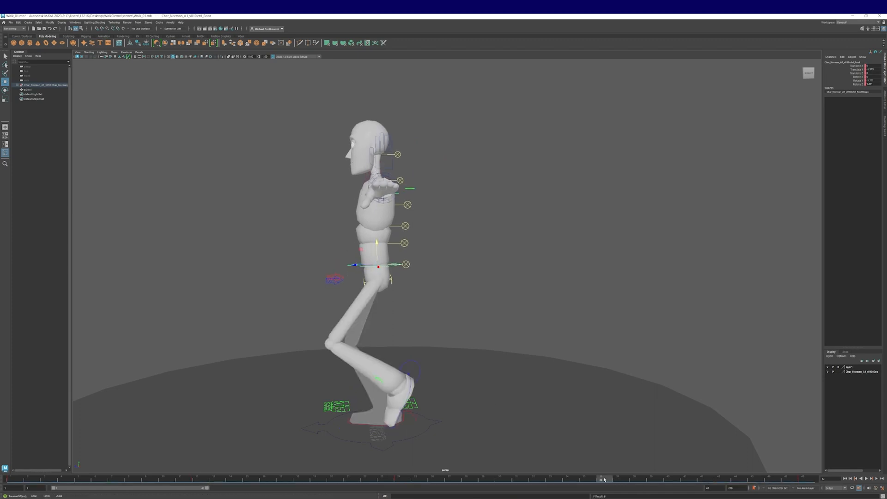
Raise the root control at frame 36 to lift the passing pose, undoing the excess upward move.
drag(378, 247, 378, 232)
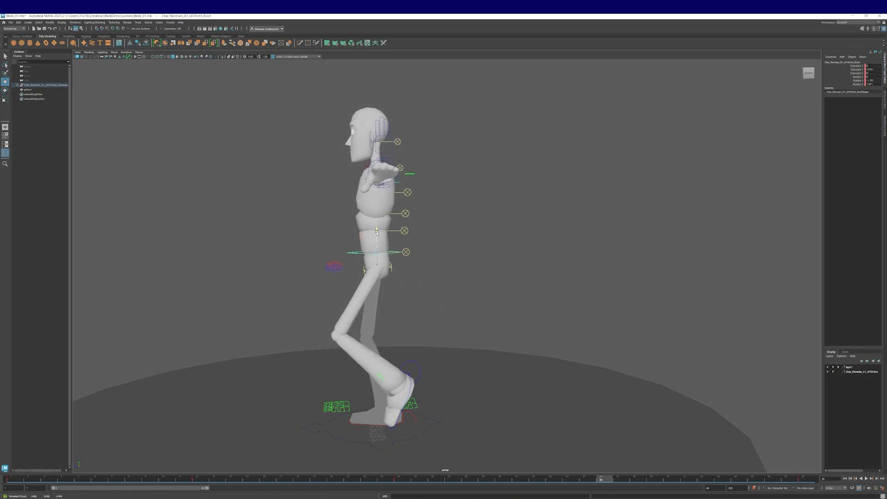
alt+drag(405, 333, 489, 327)
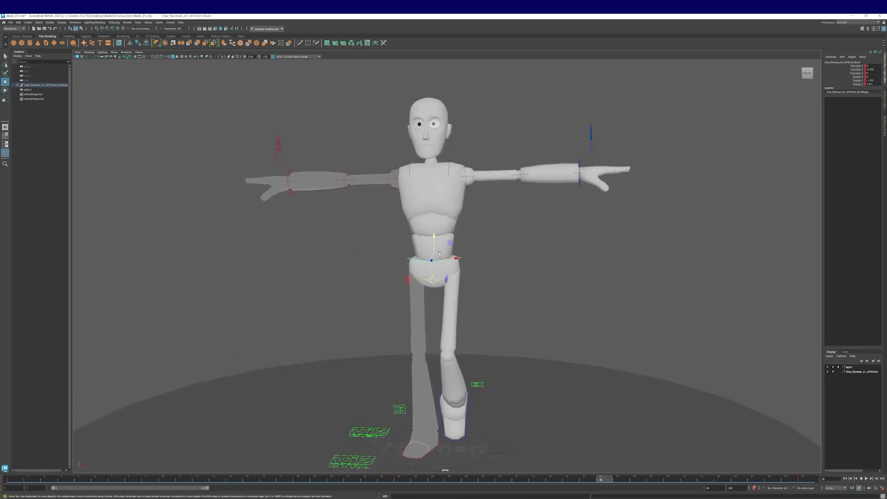
drag(434, 240, 434, 232)
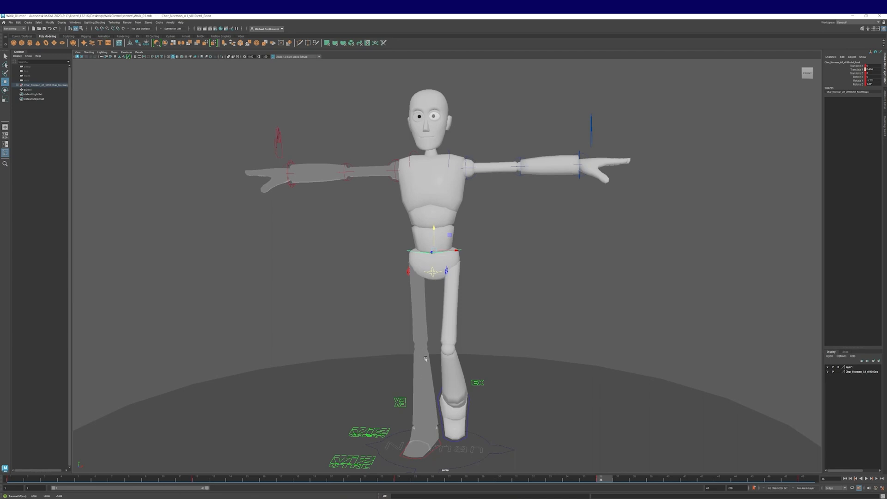
key(ctrl+z)
alt+drag(466, 399, 427, 396)
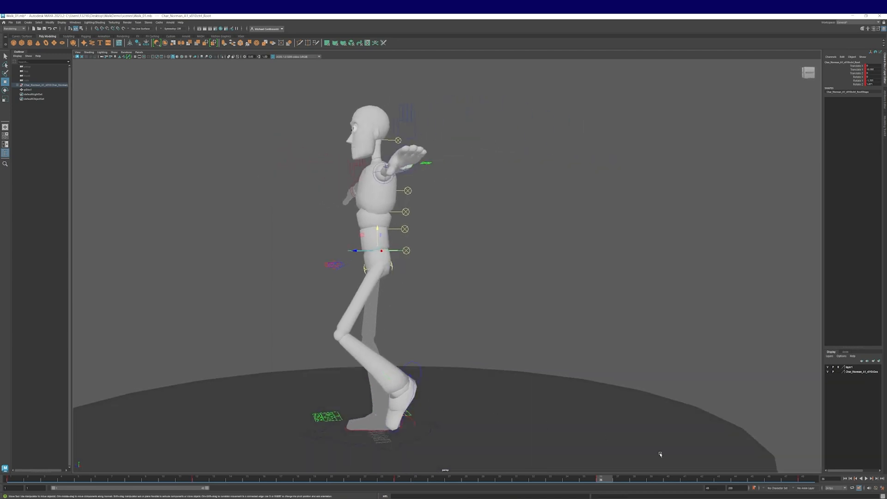
Play back the walk cycle to review the body's up-and-down motion, and return to frame 1.
click(866, 479)
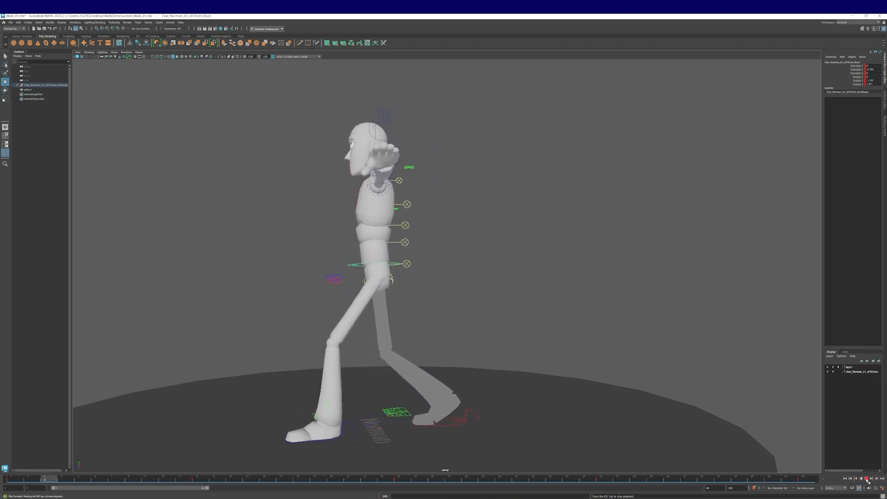
click(866, 479)
click(845, 479)
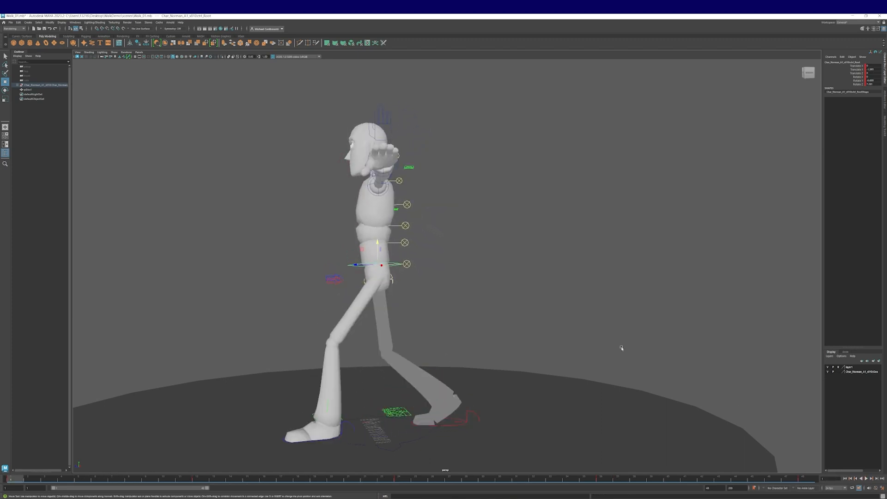
Inspect the spine and neck controls along the character's back at frame 1 by selecting them individually.
click(484, 288)
alt+middle_drag(400, 328, 398, 373)
scroll(418, 297, up, 3)
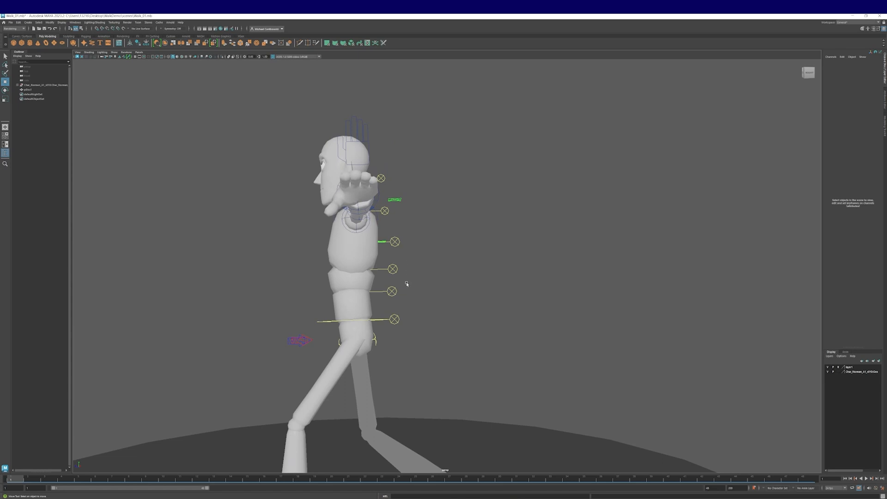
alt+drag(406, 283, 427, 299)
scroll(414, 308, up, 3)
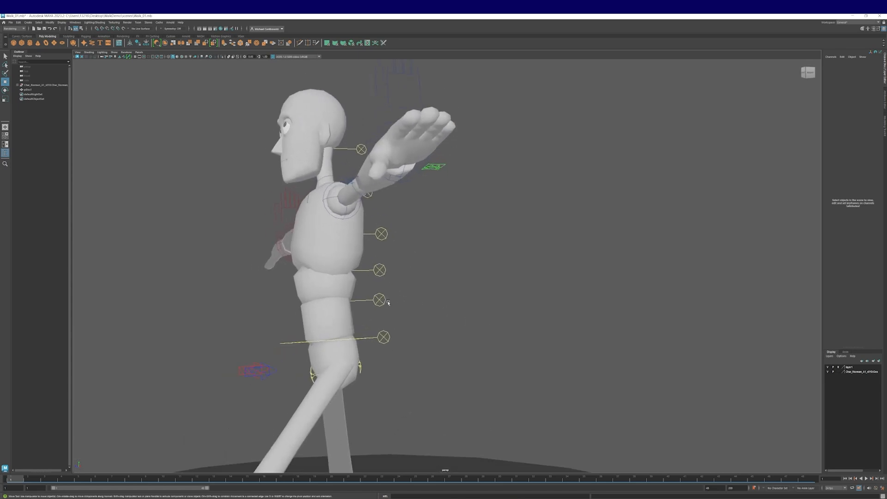
click(383, 273)
alt+drag(377, 230, 396, 208)
alt+drag(423, 289, 461, 315)
click(395, 179)
click(395, 176)
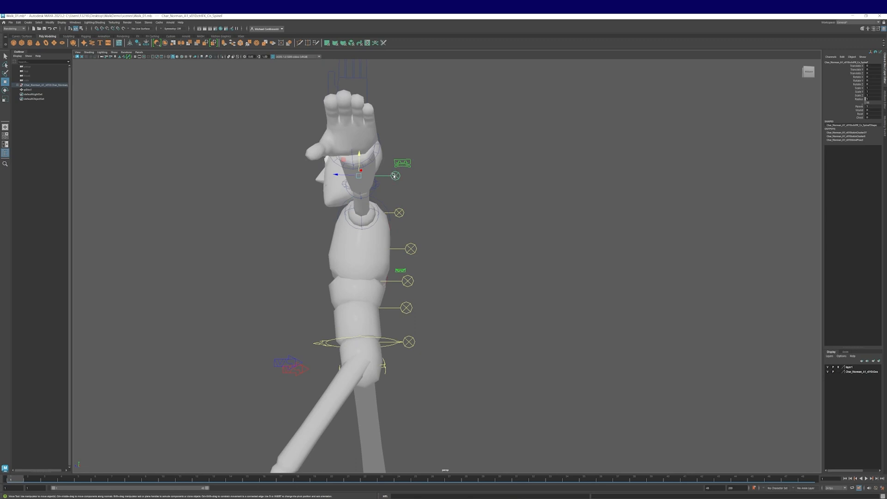
click(403, 212)
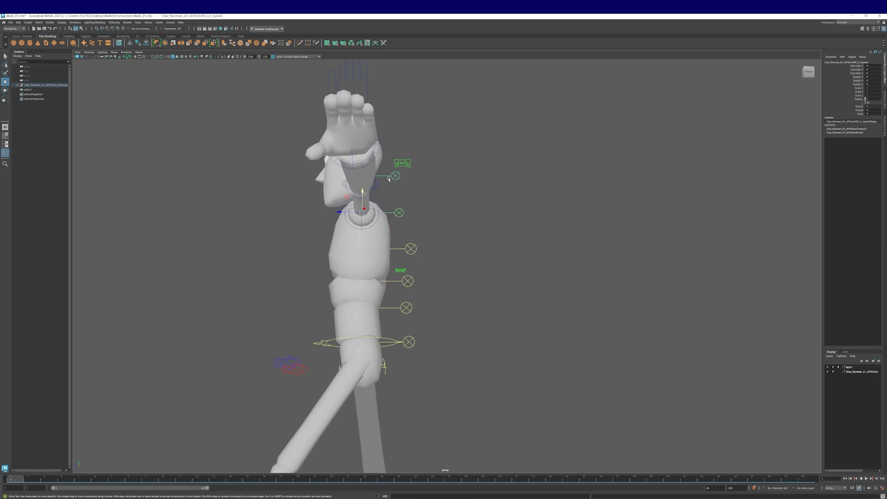
click(412, 249)
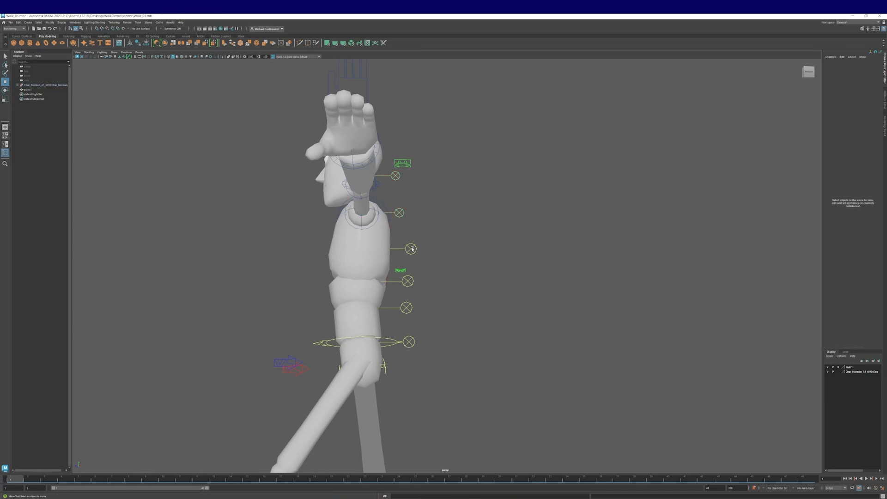
click(444, 283)
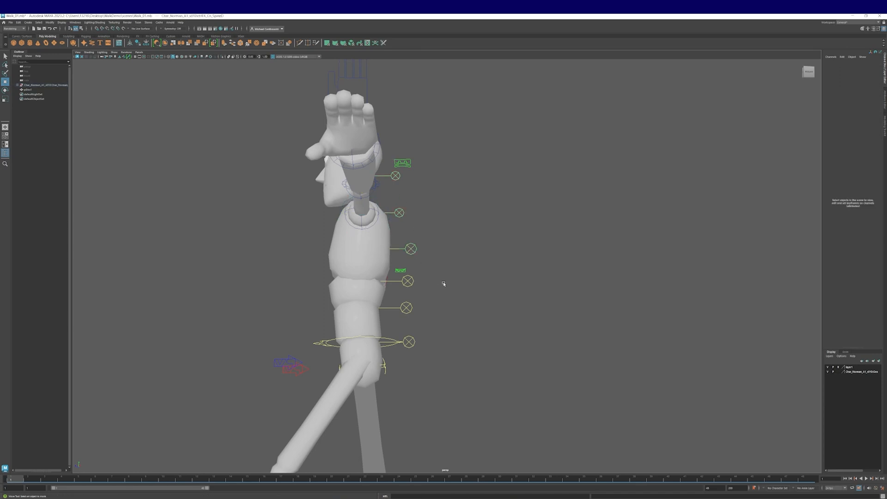
Select the three torso spine controls together and activate the Rotate tool for them.
click(410, 248)
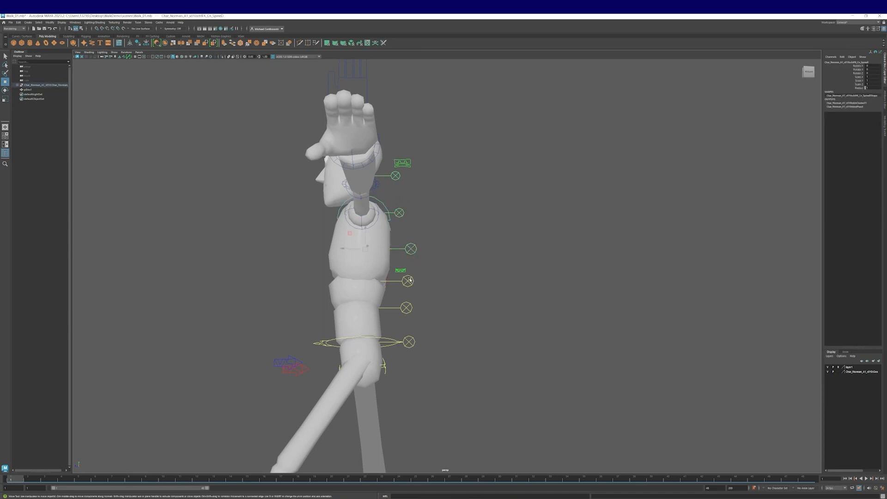
alt+drag(435, 336, 449, 343)
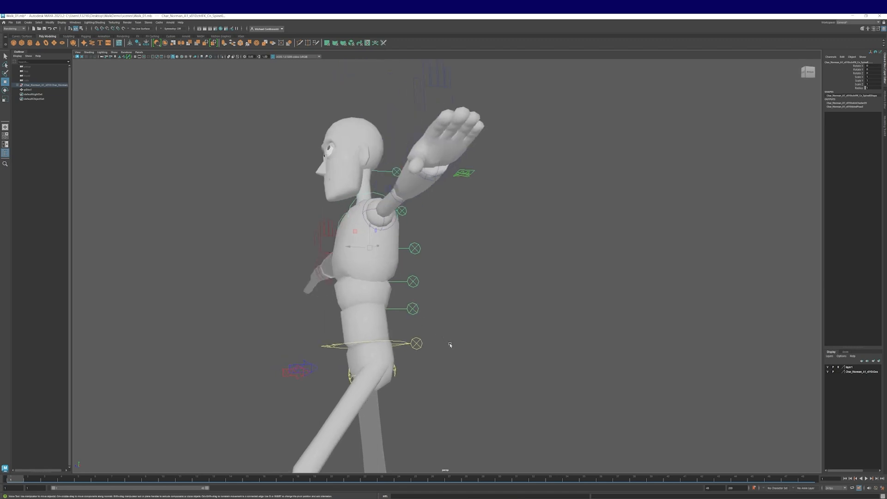
key(e)
alt+drag(515, 378, 495, 344)
alt+middle_drag(495, 345, 469, 384)
alt+right_drag(470, 384, 539, 360)
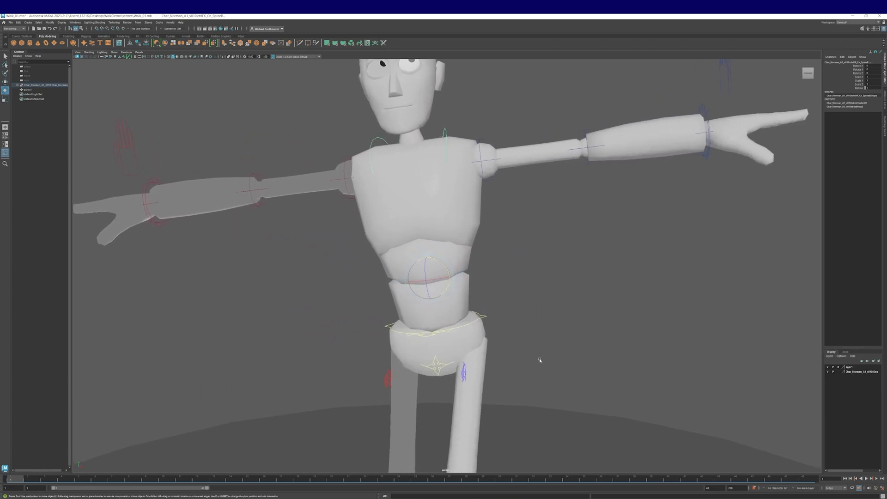
Switch to the front view and set the EP Curve tool's curve degree to 1 Linear.
key(space)
drag(510, 330, 513, 358)
alt+right_drag(541, 341, 459, 276)
alt+middle_drag(459, 276, 434, 403)
alt+right_drag(564, 339, 456, 357)
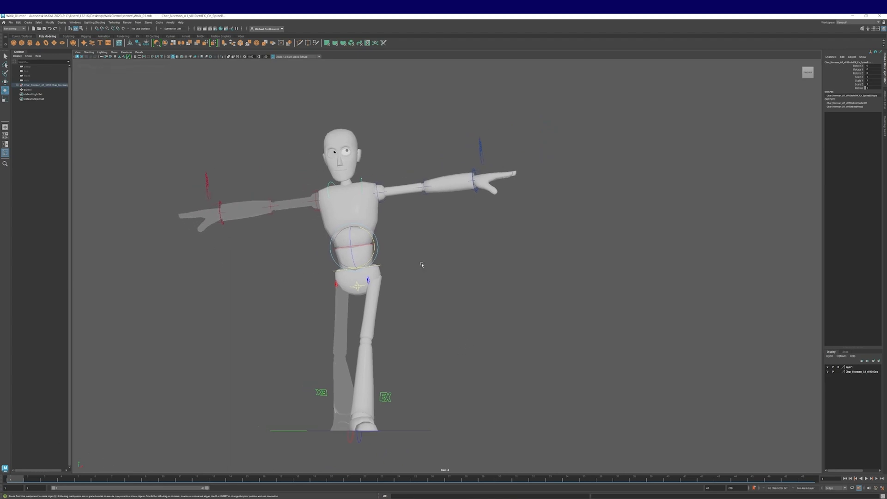
click(22, 36)
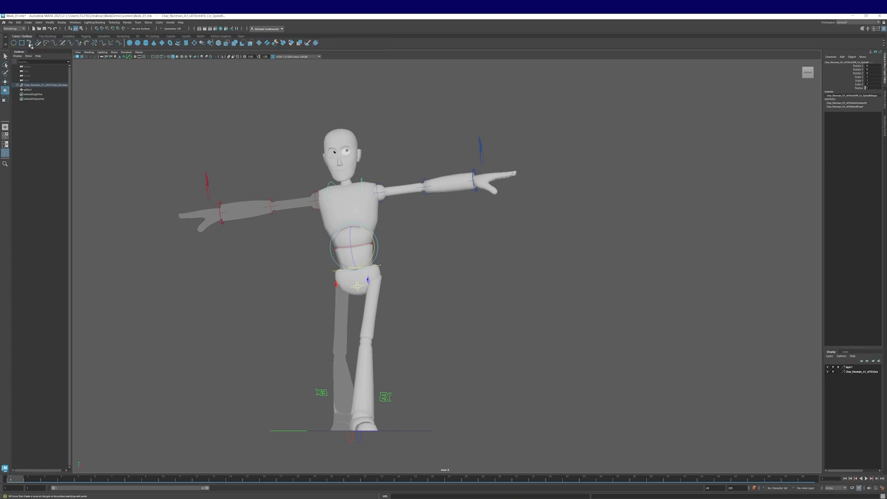
double_click(36, 43)
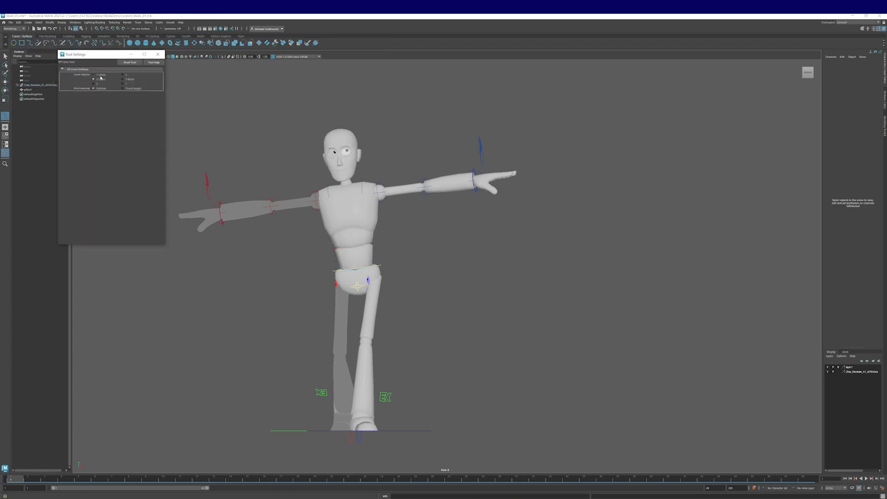
click(157, 54)
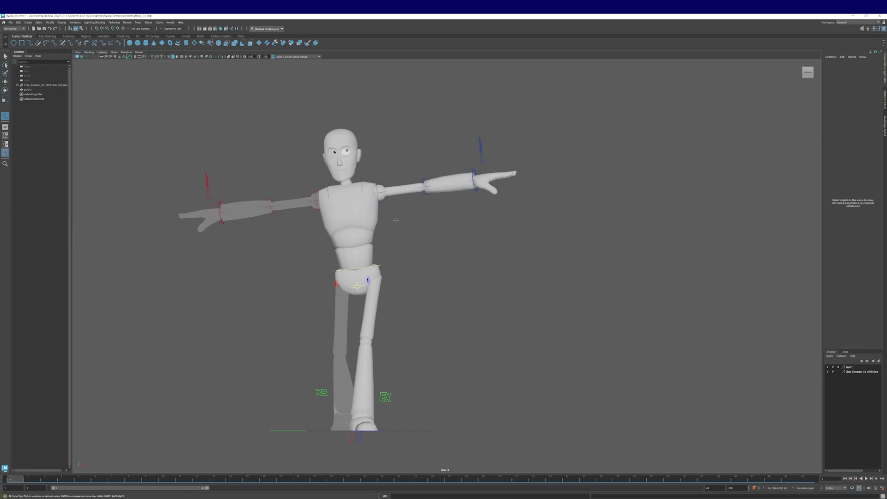
Draw a zigzag guide curve across the hips, shoulders and head to illustrate their opposing angles, and delete it.
alt+middle_drag(410, 318, 487, 308)
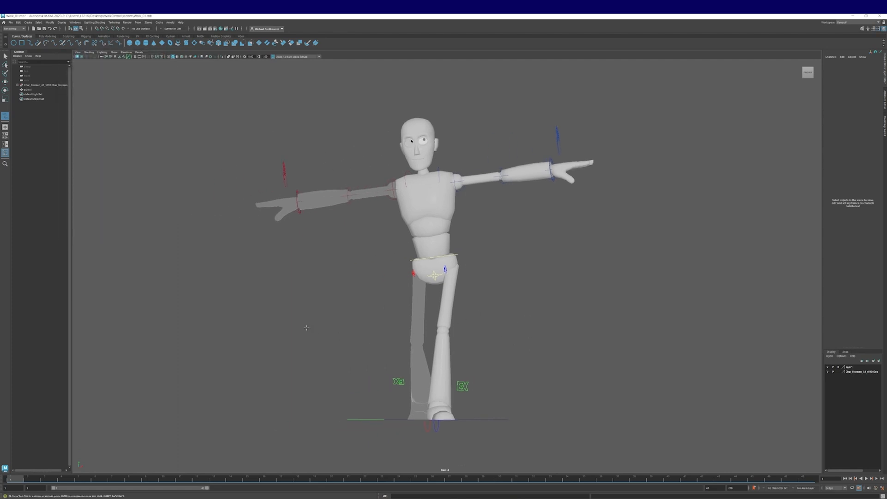
click(252, 320)
click(631, 239)
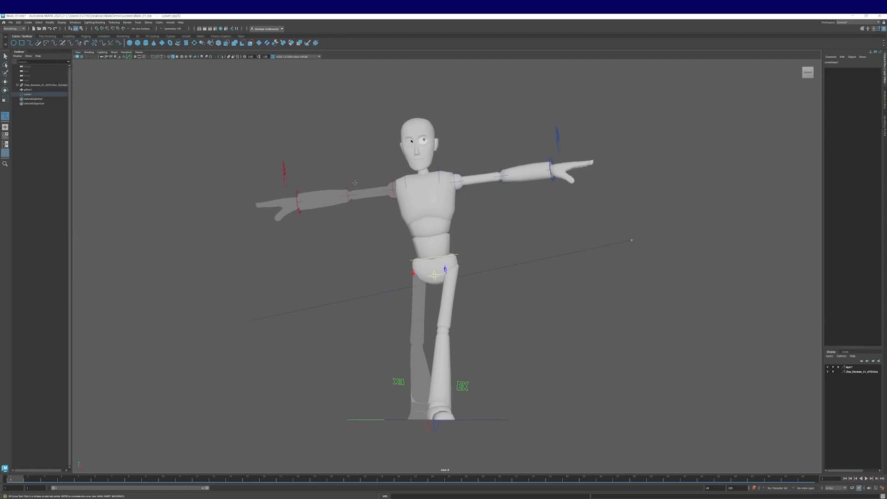
click(267, 129)
alt+middle_drag(374, 237, 365, 272)
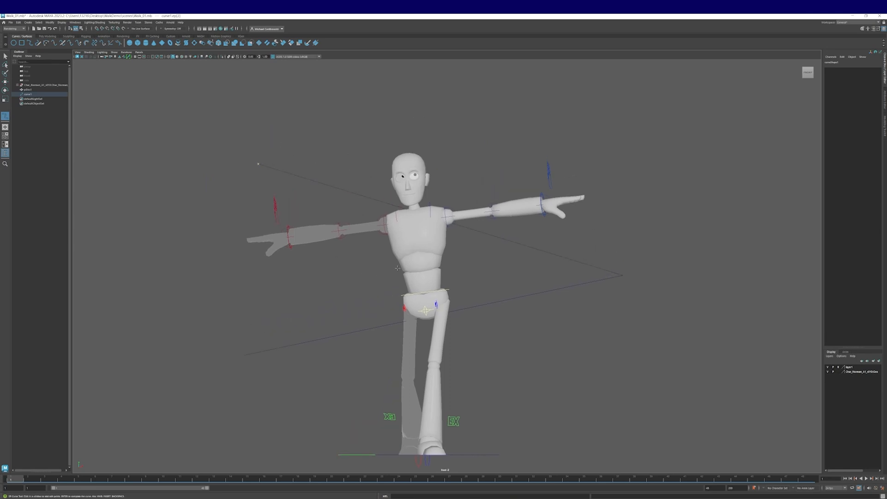
alt+middle_drag(446, 268, 430, 299)
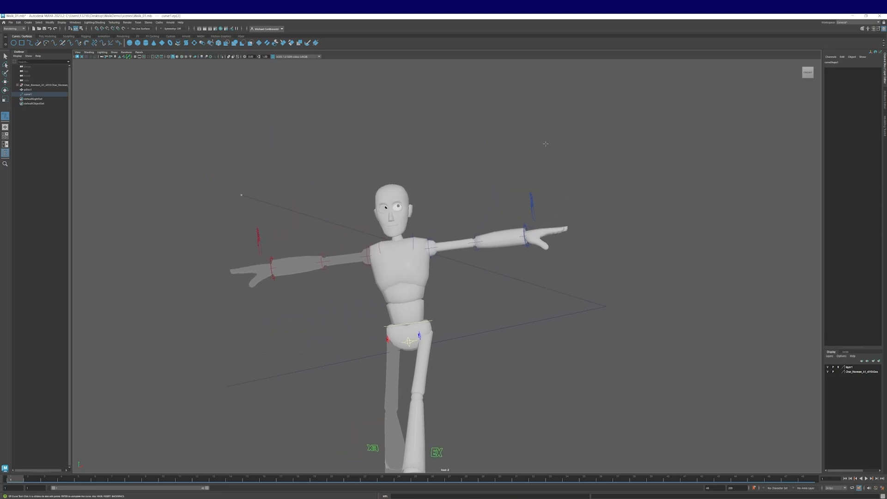
alt+middle_drag(551, 248, 550, 227)
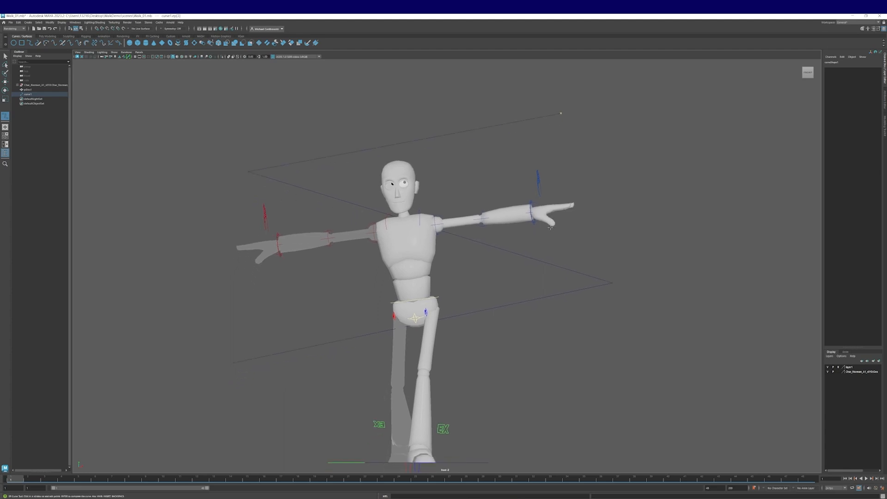
key(Return)
key(e)
alt+drag(492, 312, 472, 317)
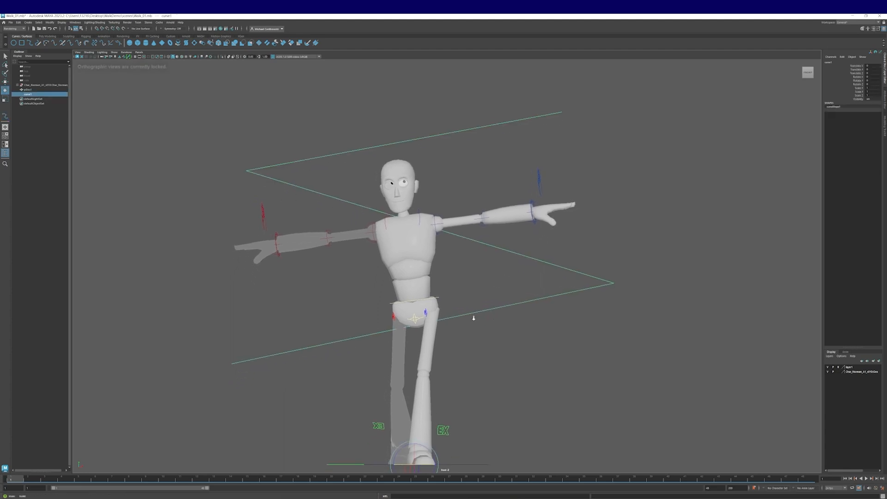
alt+right_drag(473, 317, 500, 313)
alt+middle_drag(499, 312, 490, 306)
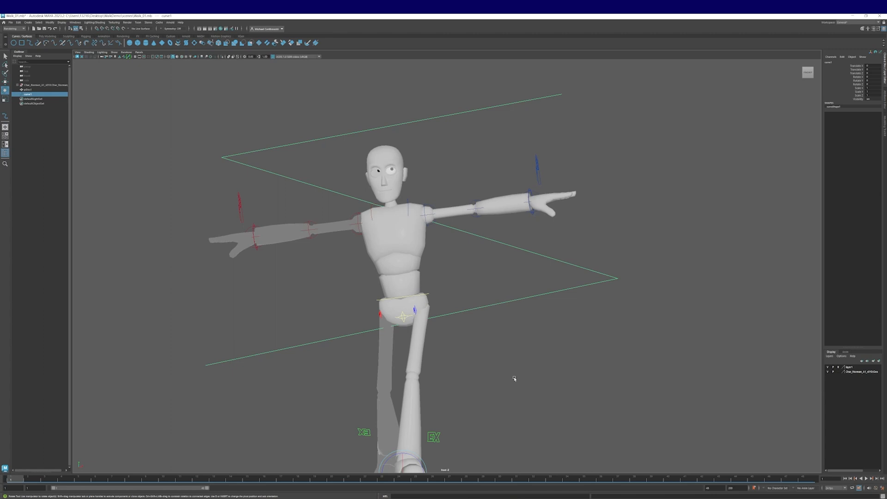
key(Delete)
Select the three torso spine controls in the perspective view and twist the upper body opposite to the hips at frame 1.
key(space)
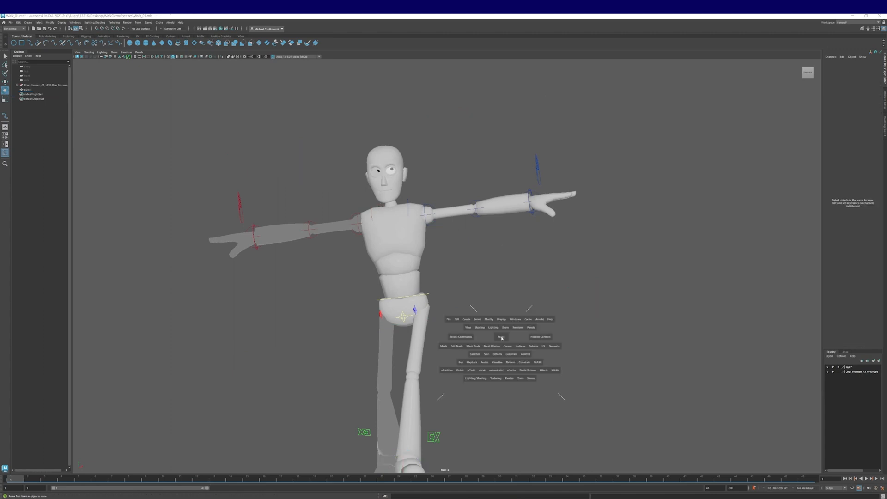
mouse_move(501, 337)
mouse_down()
mouse_move(499, 325)
mouse_move(511, 322)
mouse_up()
alt+right_drag(510, 323, 481, 314)
alt+drag(481, 314, 428, 203)
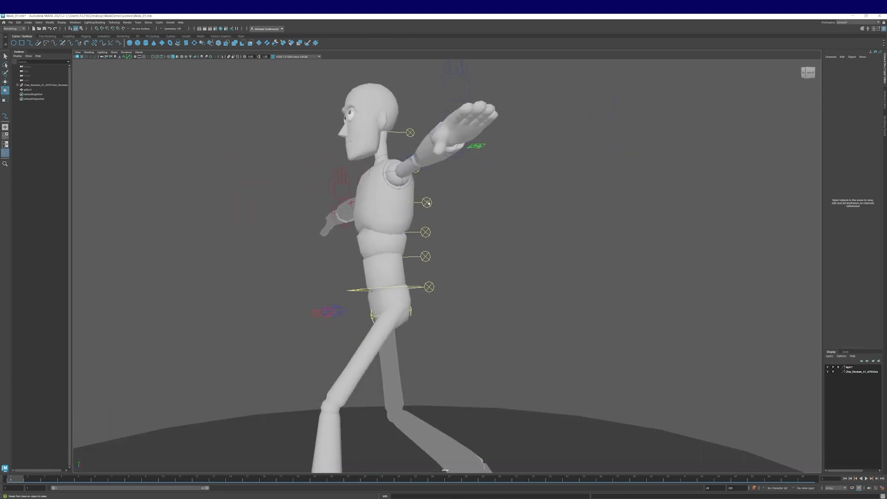
click(428, 203)
click(426, 232)
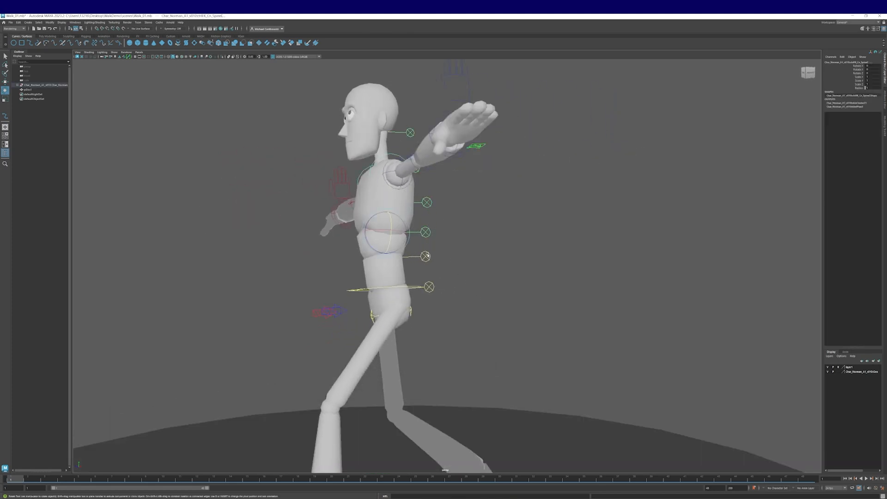
click(426, 257)
alt+drag(426, 257, 461, 283)
drag(443, 225, 493, 269)
alt+middle_drag(466, 267, 468, 318)
alt+right_drag(468, 318, 524, 327)
alt+middle_drag(524, 327, 524, 293)
alt+drag(524, 293, 502, 328)
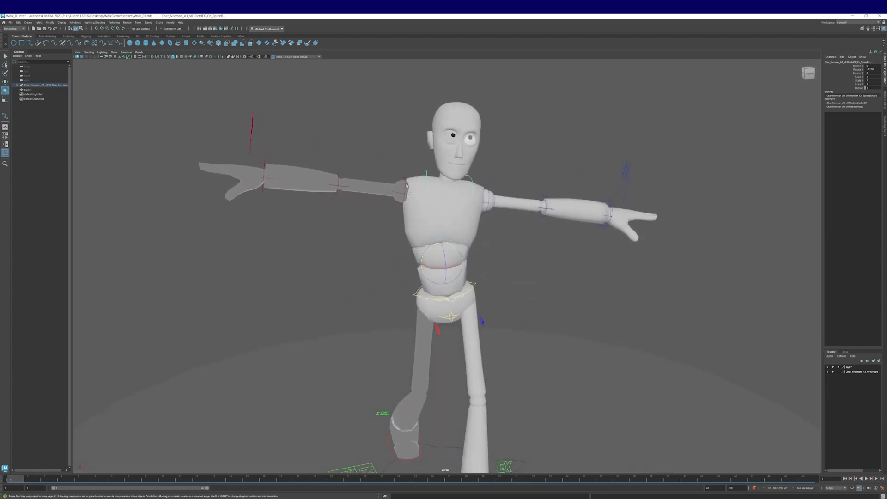
Tilt the upper body opposite to the hips with the spine controls and key the pose at frames 1 and 48.
drag(437, 267, 413, 245)
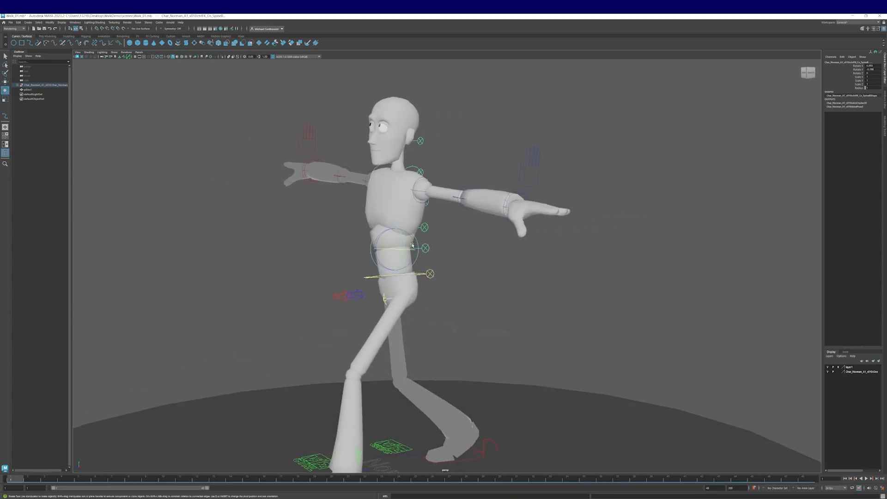
alt+drag(429, 263, 401, 316)
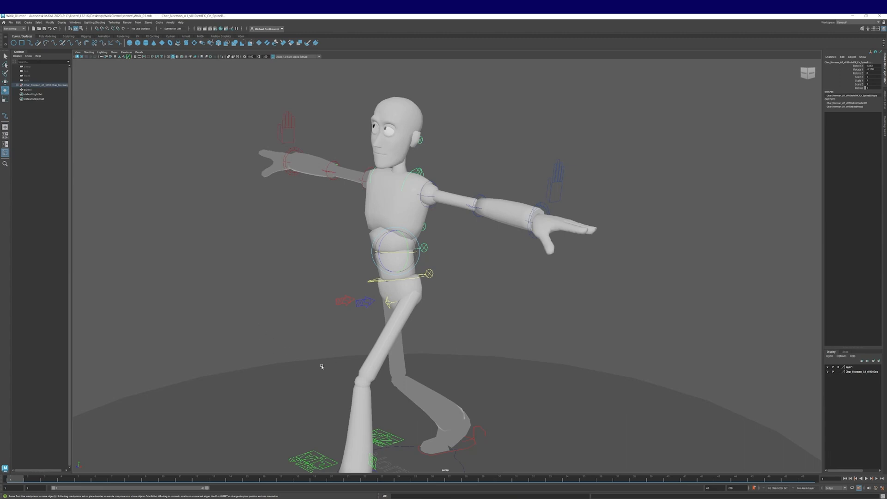
key(s)
click(798, 479)
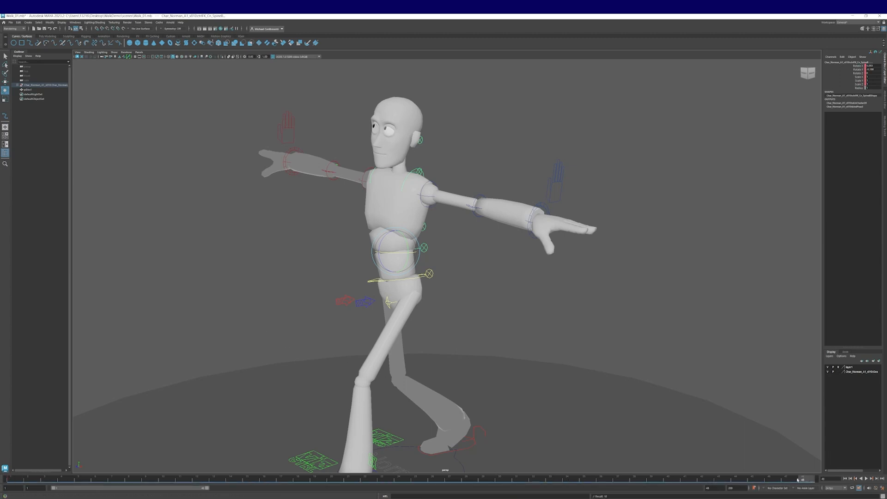
Try setting the spine controls' rotation to 0 at frame 24, and undo it.
alt+drag(603, 414, 409, 441)
click(399, 480)
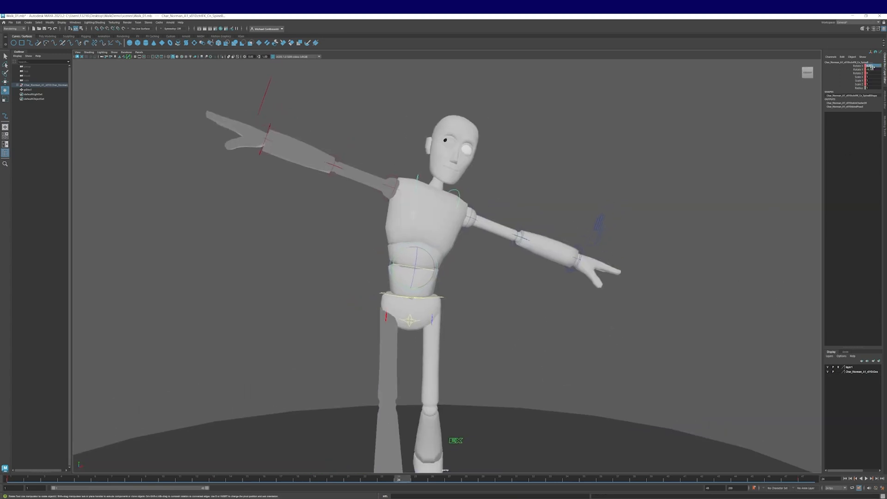
text(0)
key(Return)
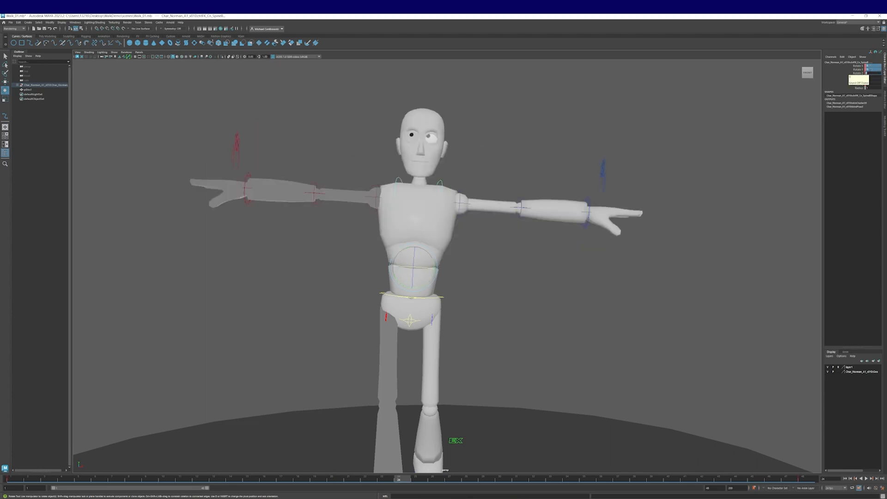
alt+drag(545, 262, 419, 271)
alt+drag(485, 274, 448, 288)
key(ctrl+z)
key(ctrl+z)
key(ctrl+z)
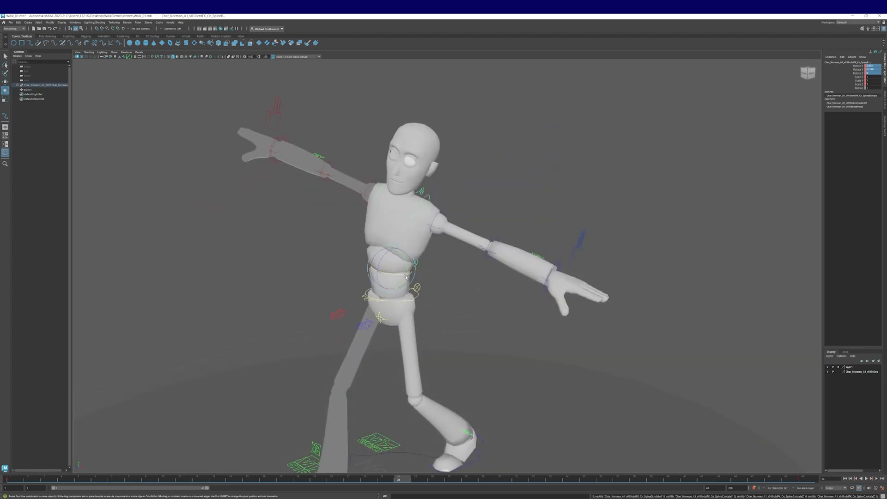
Reset the spine controls' Rotate X and Rotate Y to 0 at frame 24 and turn and tilt the upper body the opposite way.
alt+drag(693, 160, 731, 158)
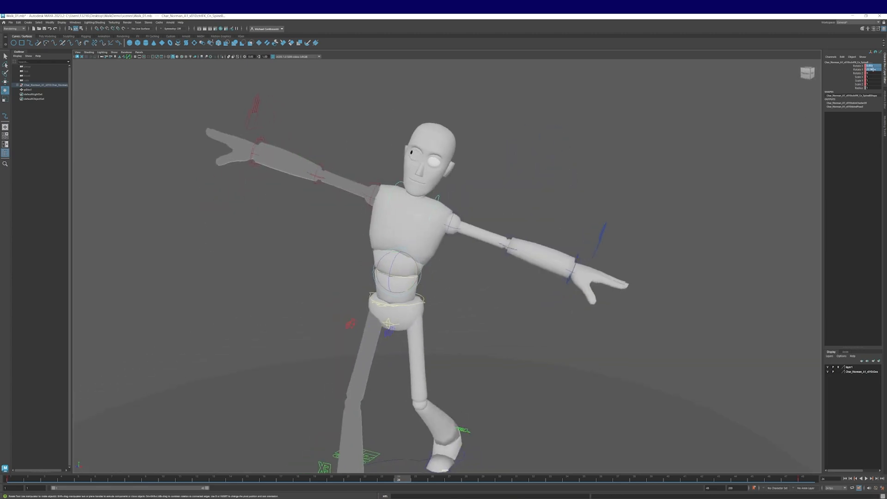
text(0)
key(Return)
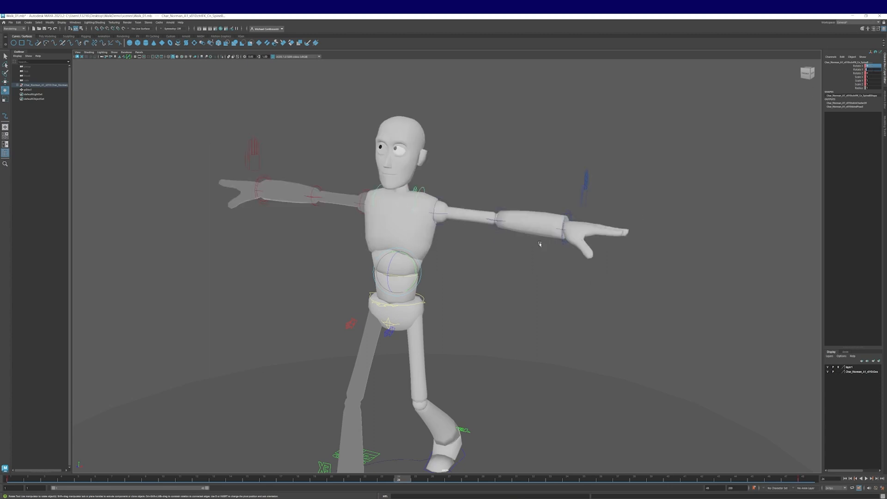
alt+drag(419, 266, 492, 292)
alt+right_drag(492, 292, 470, 308)
alt+middle_drag(469, 307, 471, 282)
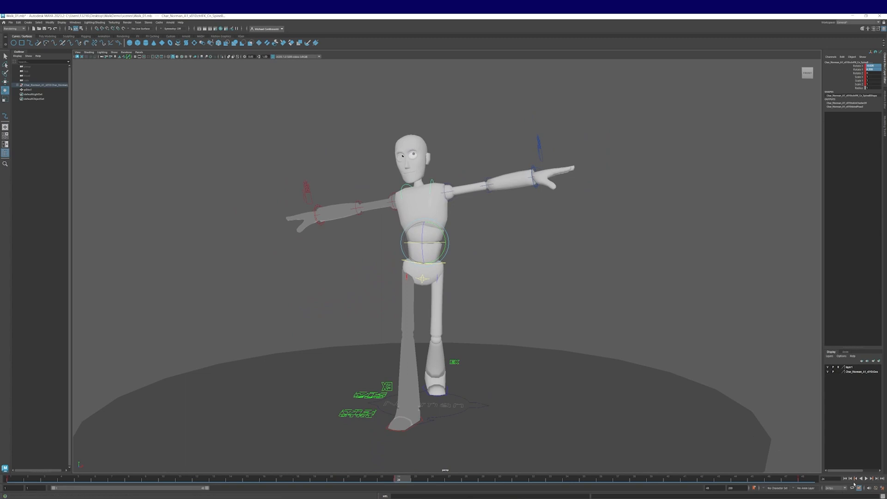
Play back the walk cycle to review the upper-body twist, and return to frame 1 in a side view.
click(866, 478)
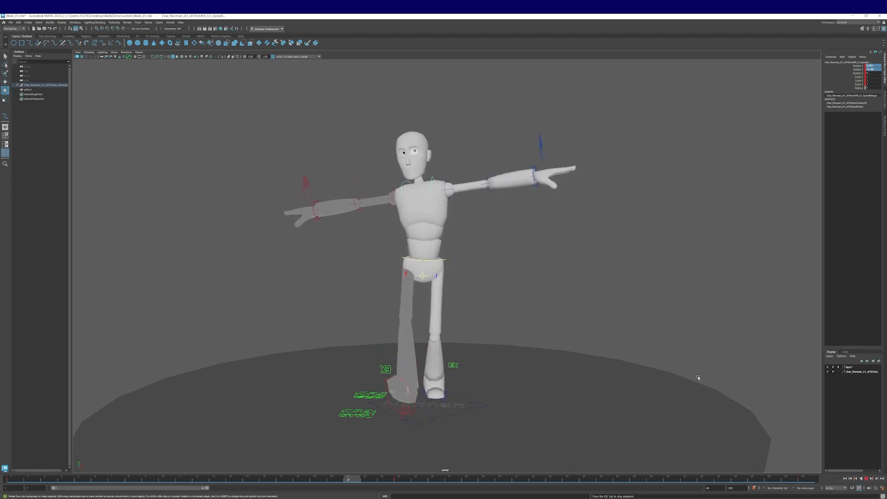
click(866, 479)
click(845, 479)
mouse_move(489, 330)
alt+mouse_down()
mouse_move(518, 340)
mouse_move(493, 348)
mouse_move(447, 338)
mouse_move(481, 339)
mouse_move(511, 330)
mouse_move(514, 321)
mouse_move(482, 326)
alt+mouse_up()
alt+middle_drag(432, 299, 418, 314)
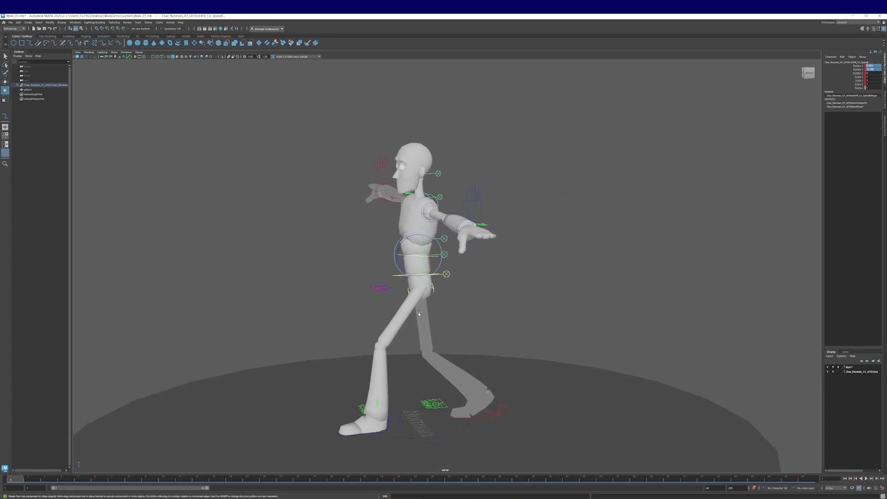
Lean the upper body backward at frame 1 with the selected spine controls, checking the pose from the side.
alt+middle_drag(364, 332, 382, 327)
alt+right_drag(382, 327, 432, 318)
alt+middle_drag(432, 318, 408, 319)
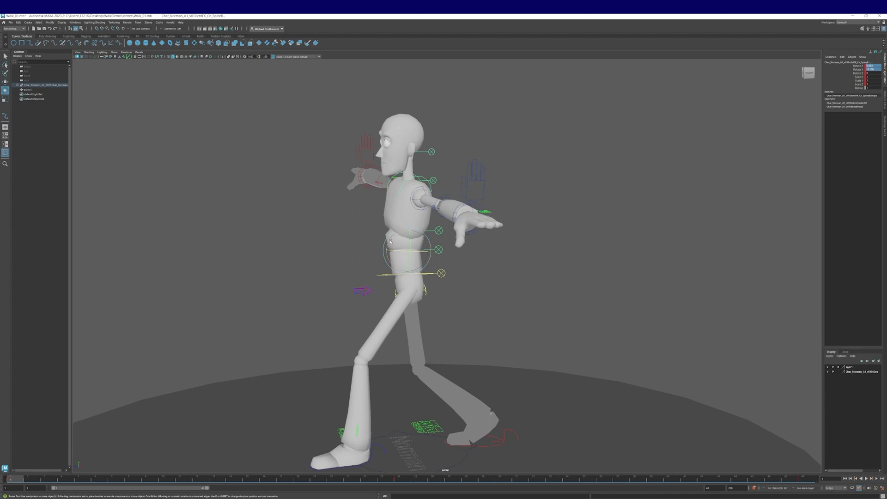
alt+middle_drag(393, 265, 396, 274)
alt+right_drag(396, 274, 403, 283)
alt+middle_drag(403, 283, 433, 256)
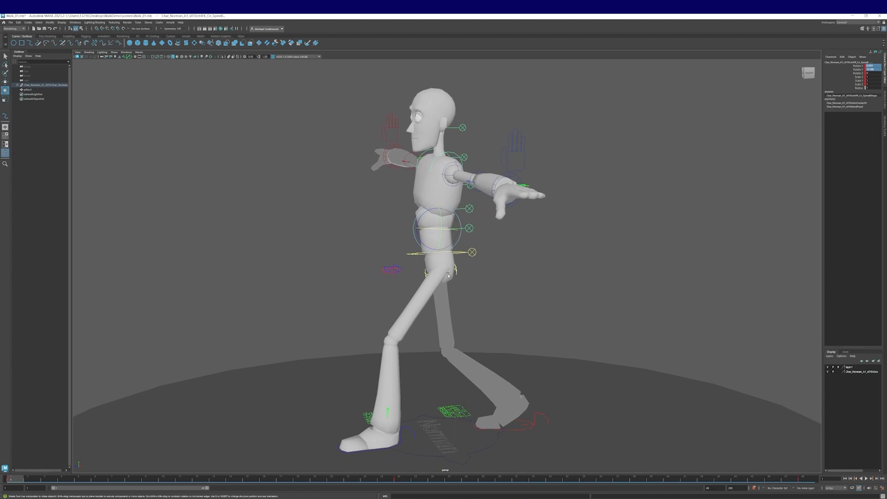
alt+drag(474, 273, 424, 243)
alt+drag(446, 277, 418, 222)
key(ctrl+z)
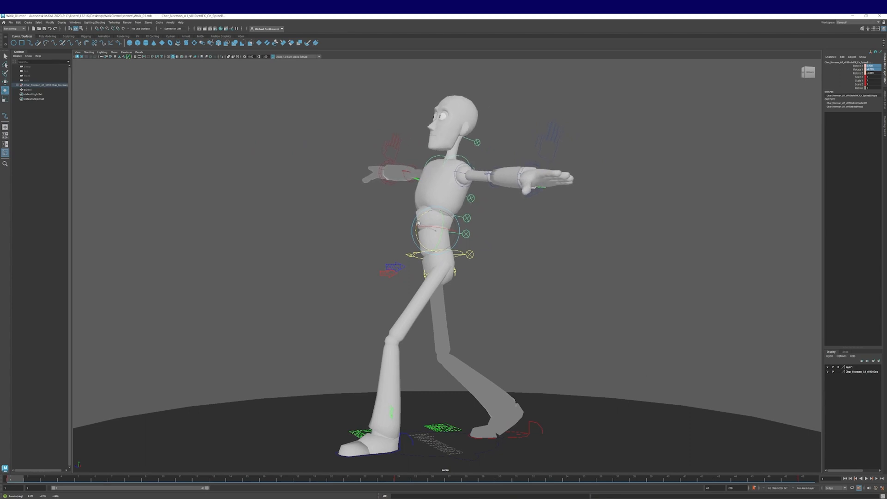
alt+drag(472, 270, 471, 296)
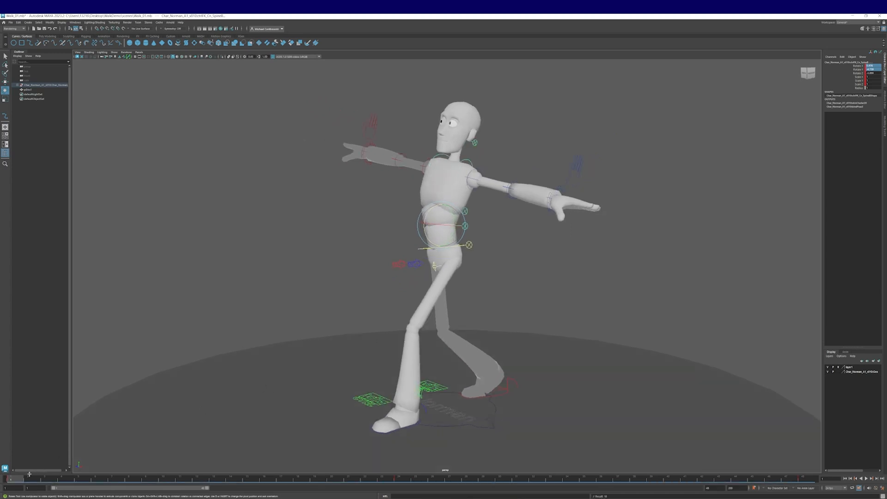
Copy the spine controls' key from frame 1 and paste it at frame 48.
right_click(16, 481)
click(31, 398)
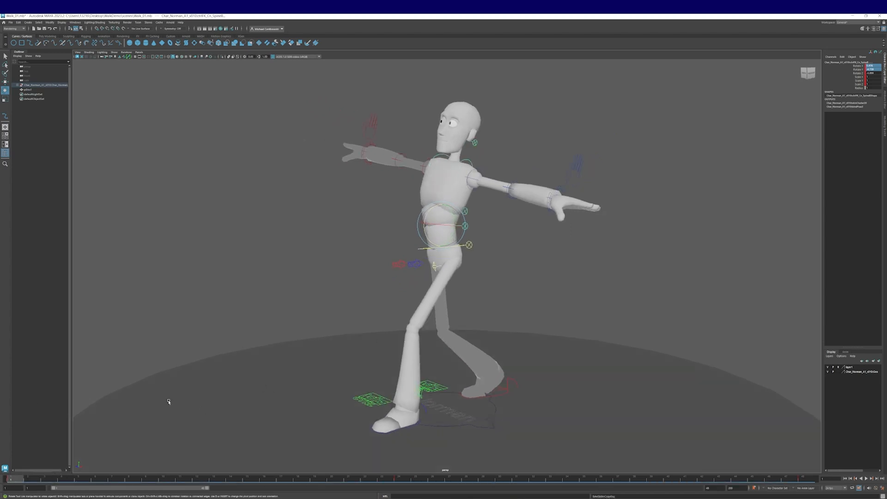
click(803, 480)
right_click(806, 480)
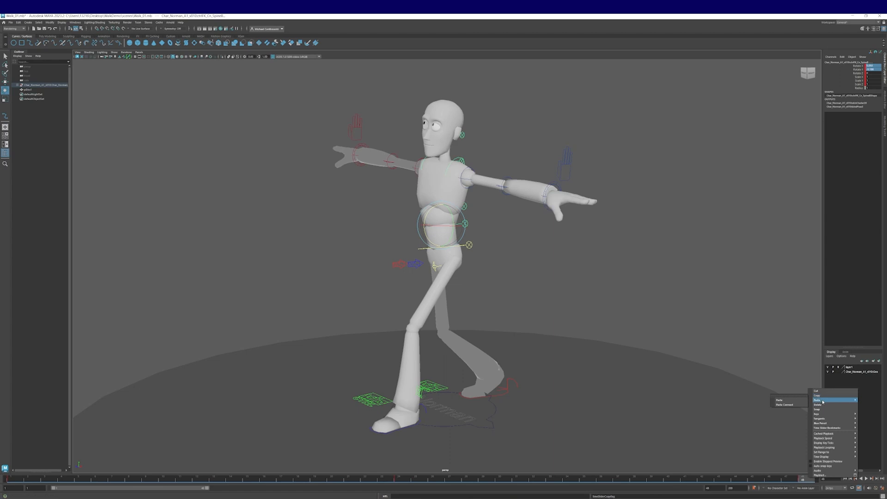
click(791, 400)
Lean the upper body backward with the spine controls at frame 24 and play back the cycle.
click(400, 478)
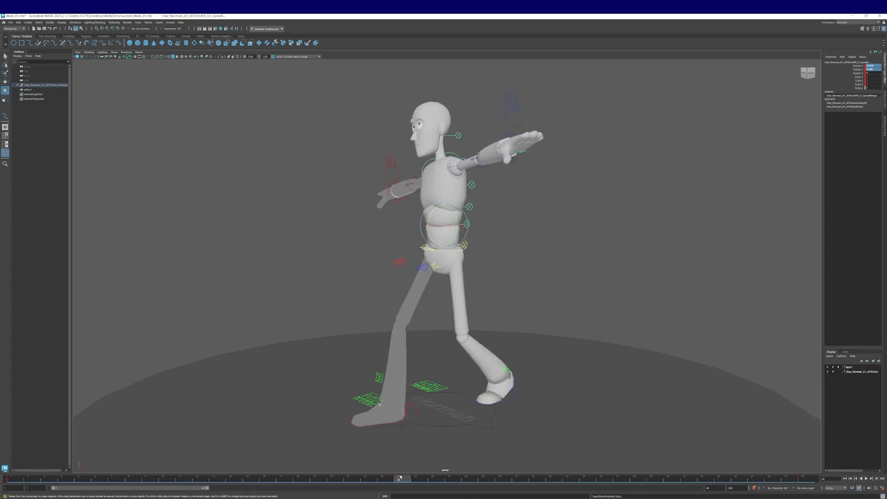
alt+drag(458, 371, 433, 356)
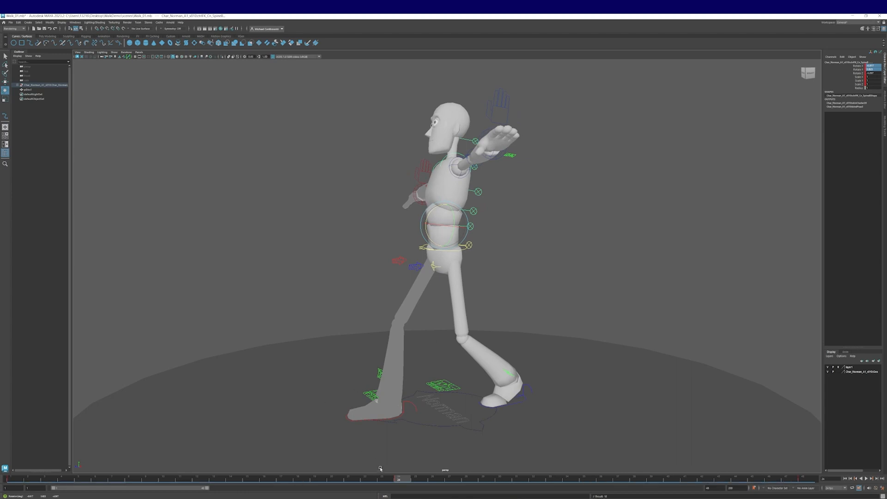
key(alt+v)
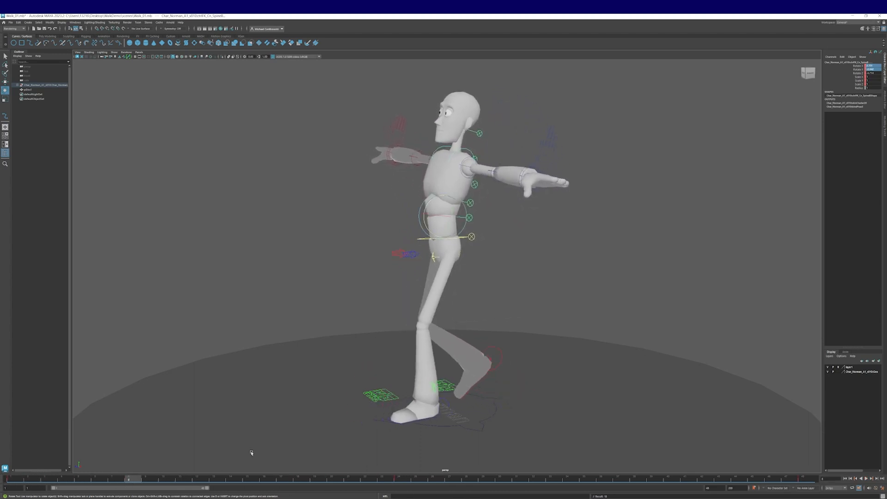
Straighten the upper body with the spine controls at frame 8 and lean it backward at frame 16.
alt+middle_drag(335, 383, 328, 399)
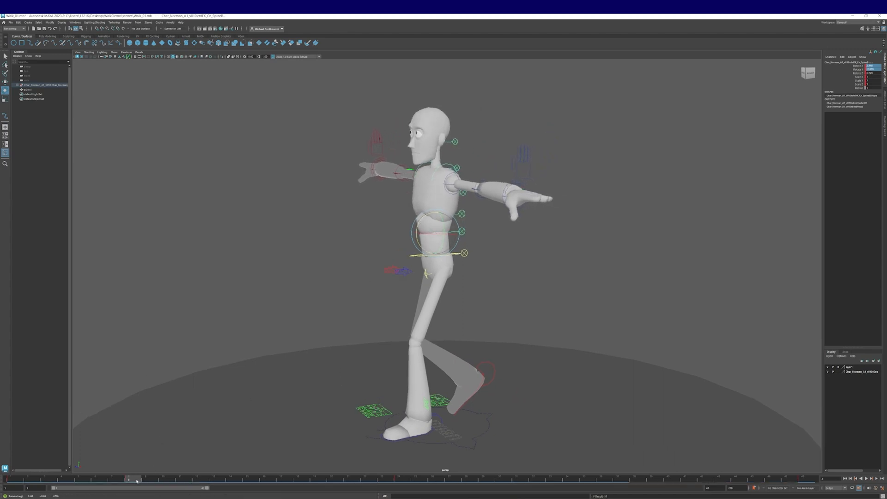
drag(136, 481, 264, 481)
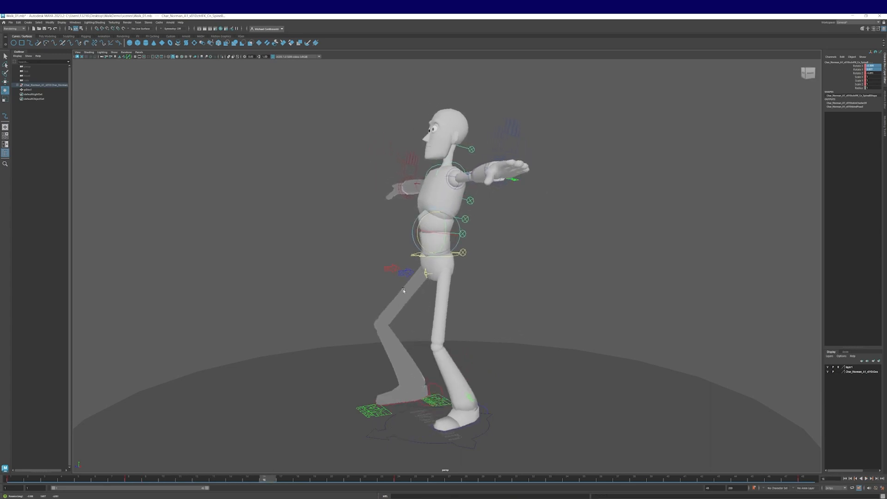
Review the upper body's lean at frame 24 and in playback from the side.
drag(266, 480, 411, 492)
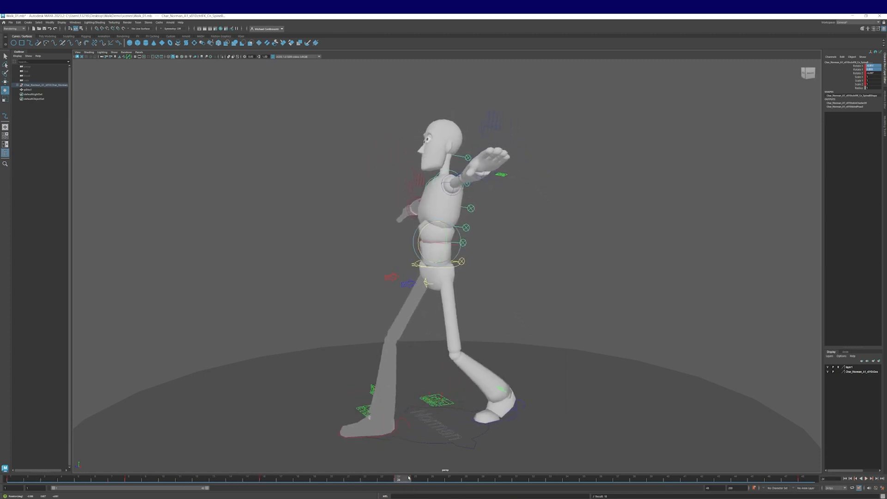
alt+middle_drag(531, 369, 505, 362)
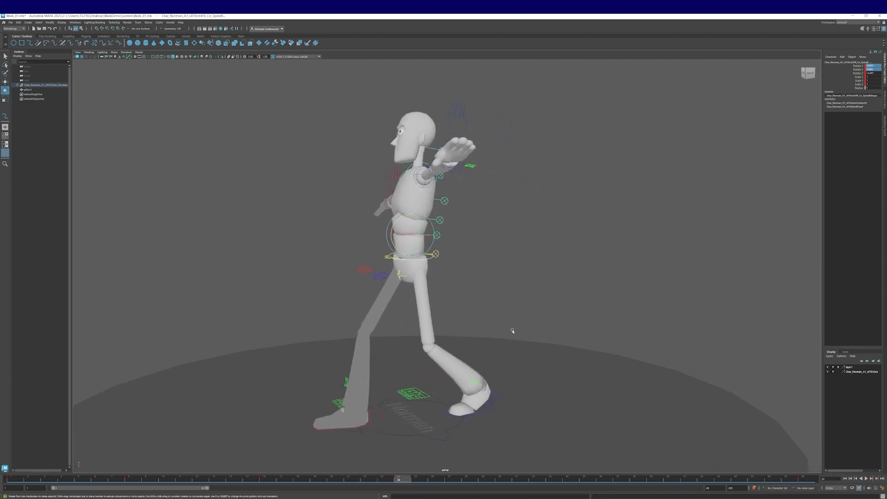
alt+middle_drag(513, 329, 467, 326)
alt+right_drag(467, 325, 424, 438)
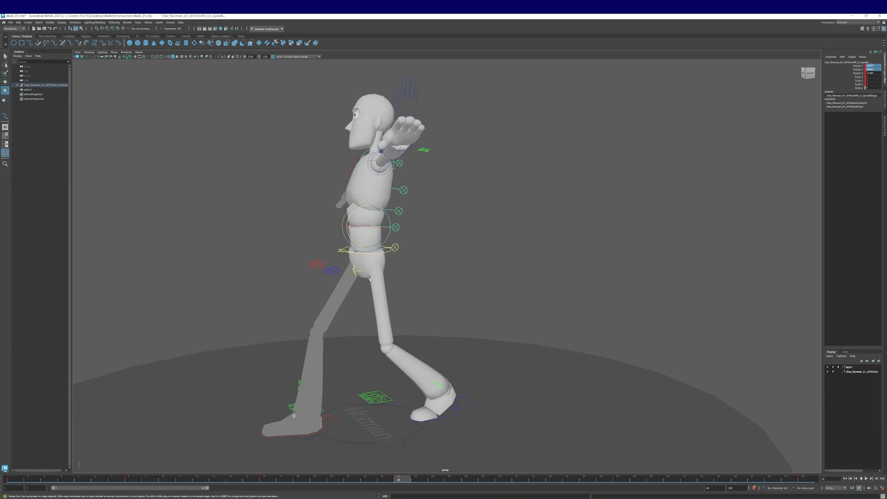
alt+drag(457, 366, 487, 364)
key(alt+v)
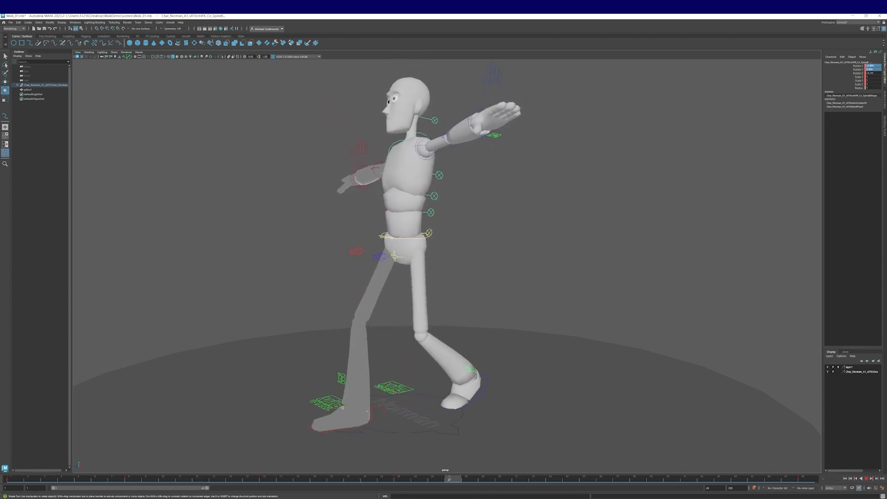
Straighten the upper body with the spine controls at frame 32 and lean it backward at frame 40.
drag(403, 479, 537, 479)
alt+middle_drag(542, 333, 537, 349)
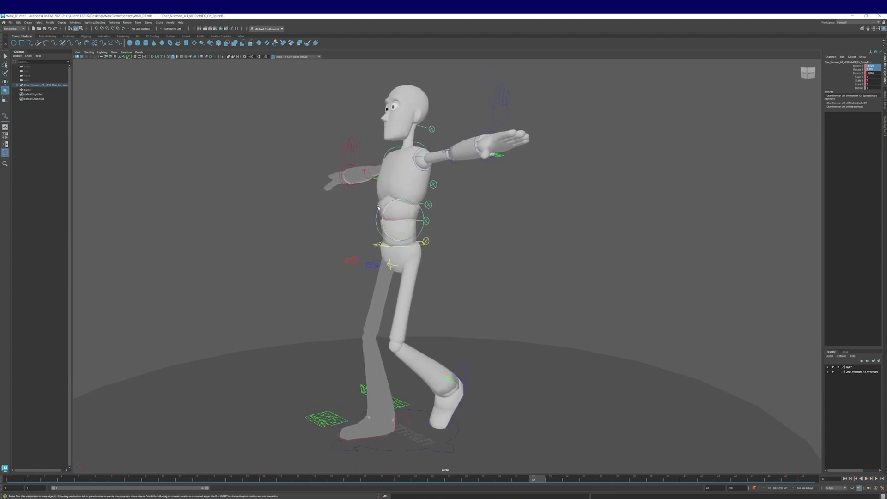
drag(385, 208, 423, 218)
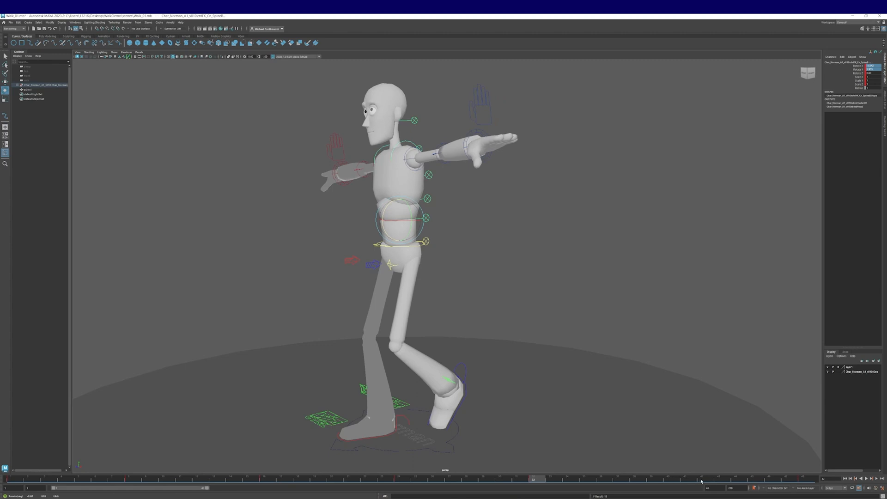
click(667, 479)
mouse_move(625, 401)
alt+middle_down()
mouse_move(640, 427)
mouse_move(623, 404)
alt+middle_up()
drag(400, 255, 401, 254)
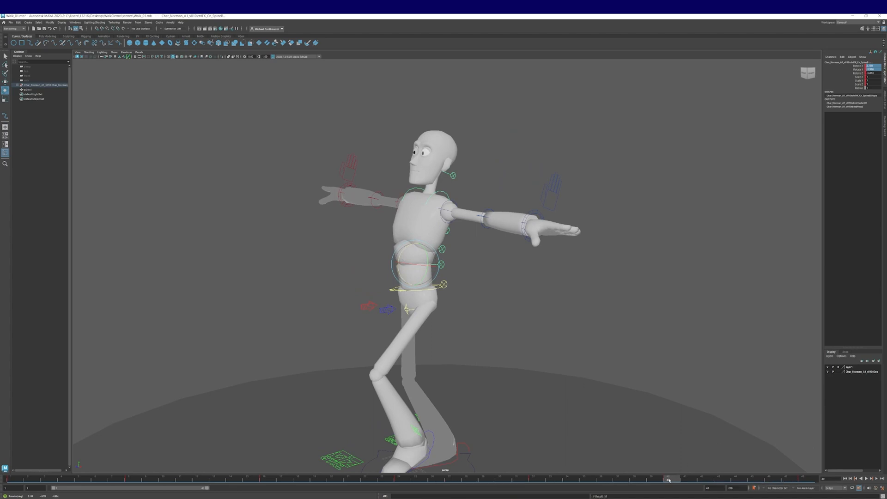
Play back the full walk cycle, review the spine motion from the side and front, and return to frame 1.
key(alt+v)
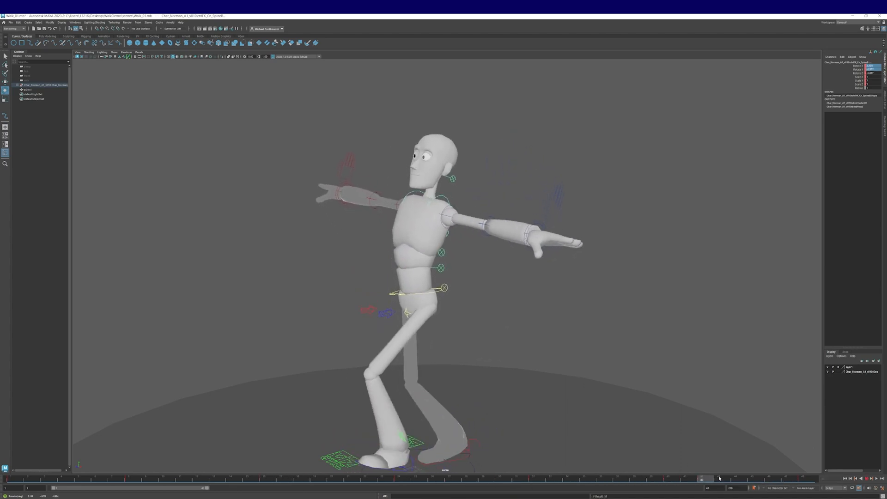
click(868, 479)
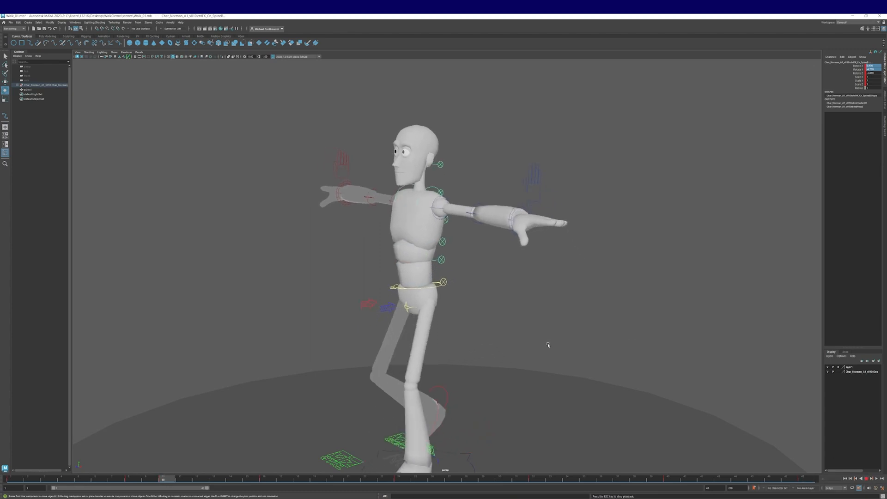
alt+right_drag(554, 352, 451, 334)
alt+drag(451, 334, 503, 339)
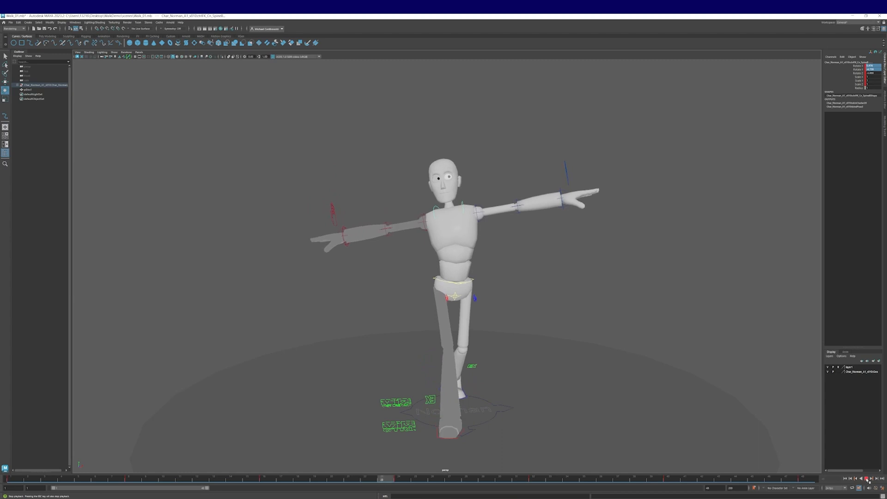
click(866, 479)
click(845, 479)
Rotate the neck control against the shoulder tilt in the front view and key it at frame 1.
click(712, 312)
alt+drag(712, 312, 556, 318)
alt+right_drag(556, 318, 597, 370)
click(486, 241)
alt+drag(483, 264, 526, 322)
key(space)
alt+middle_drag(475, 279, 521, 331)
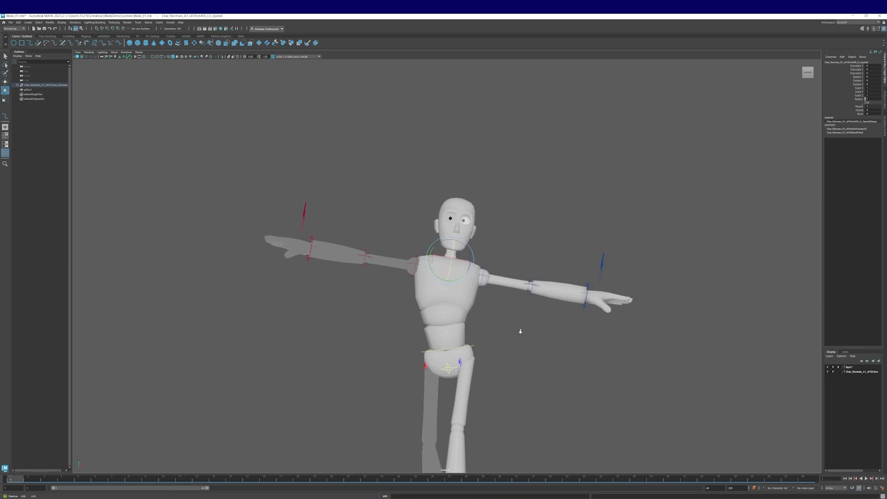
alt+right_drag(520, 331, 528, 335)
alt+drag(480, 296, 454, 279)
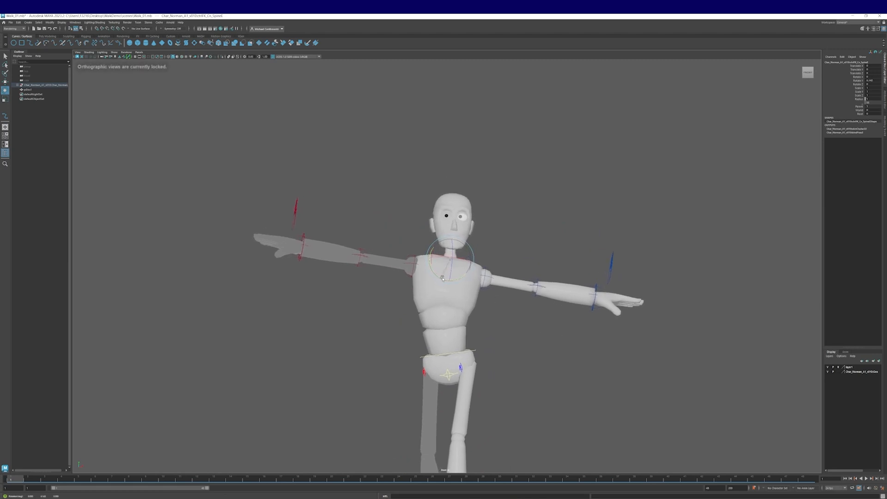
key(s)
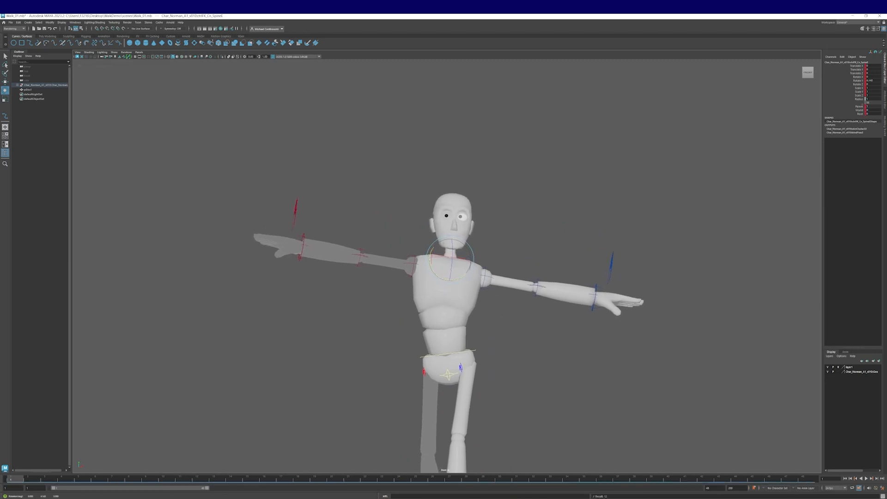
Rotate the neck control the opposite way at frame 24 to counter the shoulder tilt, and key it.
click(430, 480)
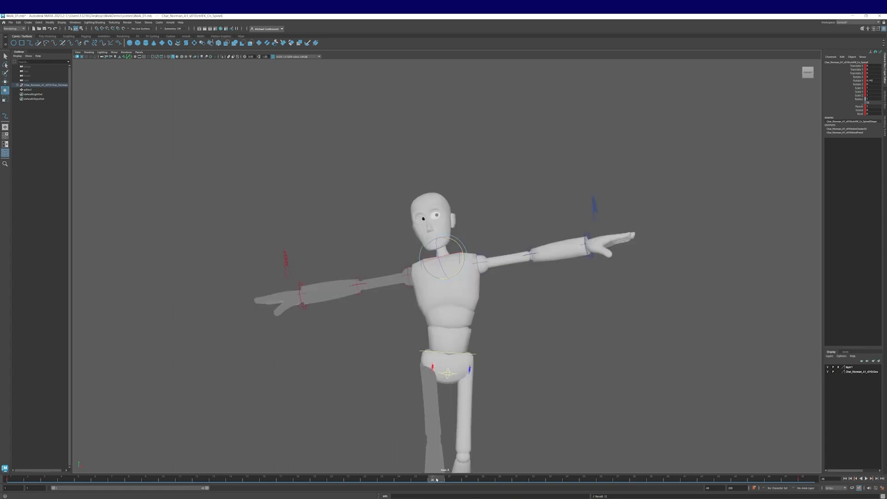
click(398, 481)
drag(459, 250, 461, 251)
key(s)
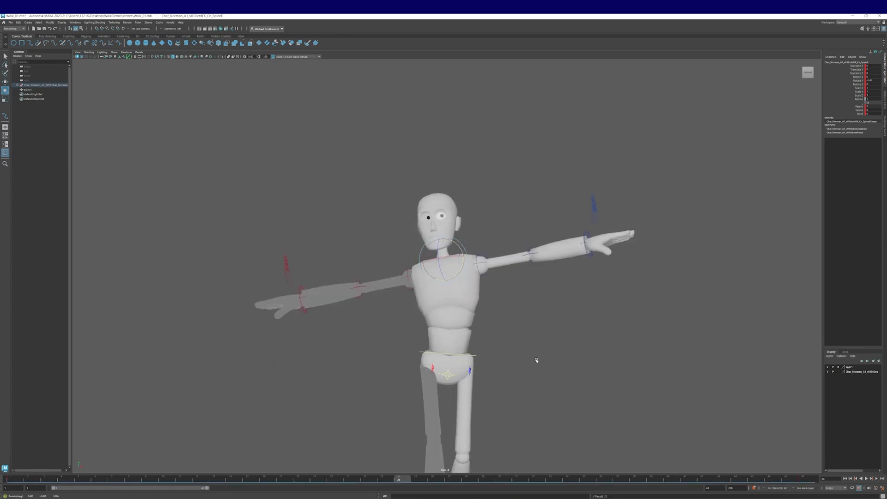
Level the head with the head control in the front view and key it at frames 1 and 48.
key(space)
drag(536, 360, 532, 345)
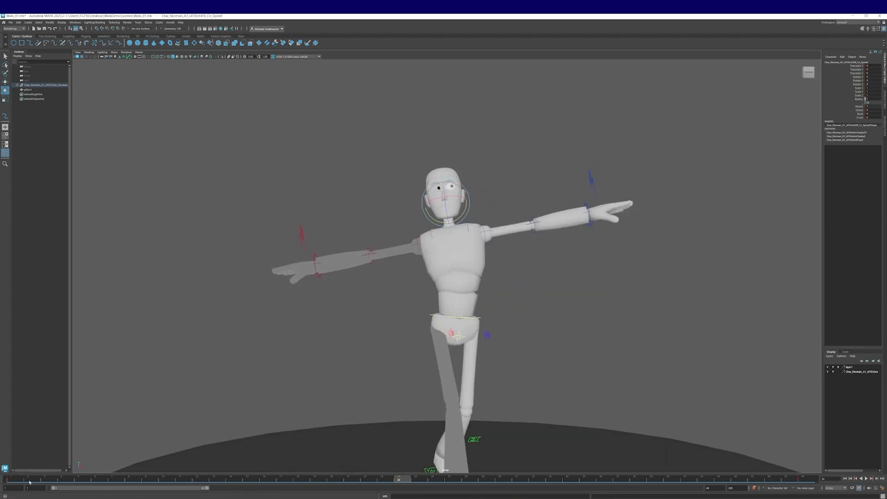
click(14, 480)
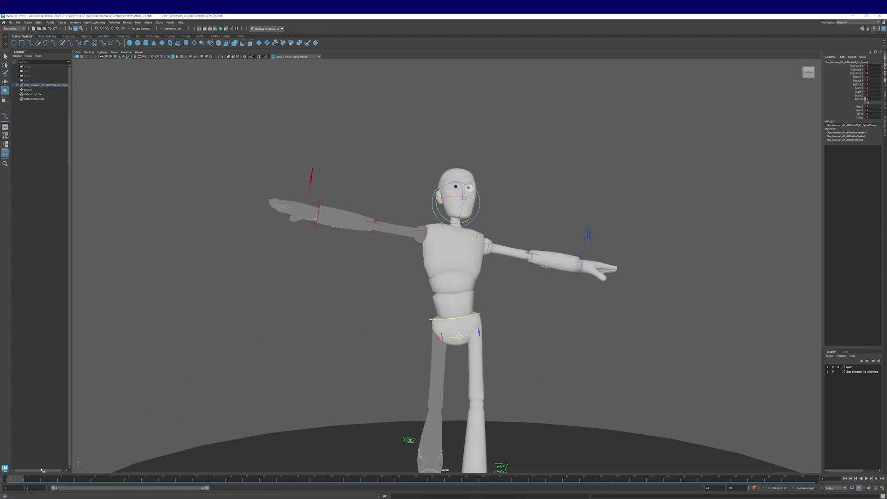
alt+middle_drag(385, 366, 368, 372)
alt+right_drag(368, 373, 433, 380)
alt+middle_drag(432, 379, 433, 363)
key(space)
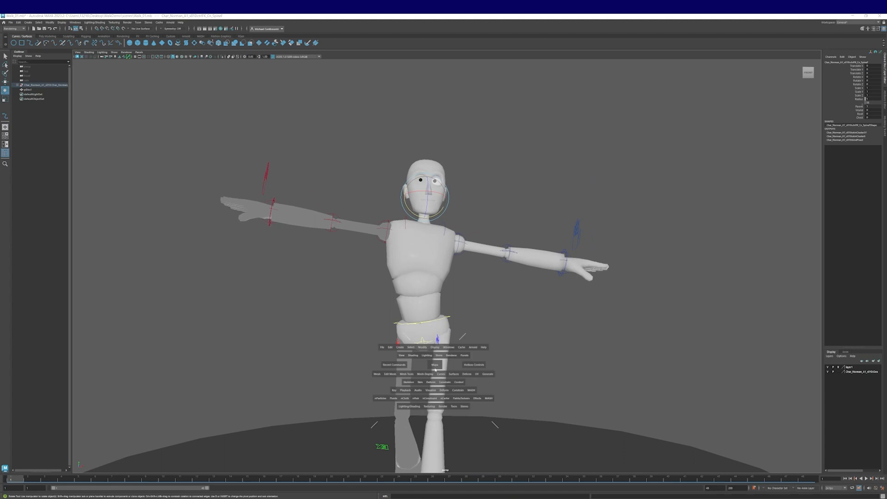
drag(434, 363, 432, 378)
alt+middle_drag(441, 280, 438, 289)
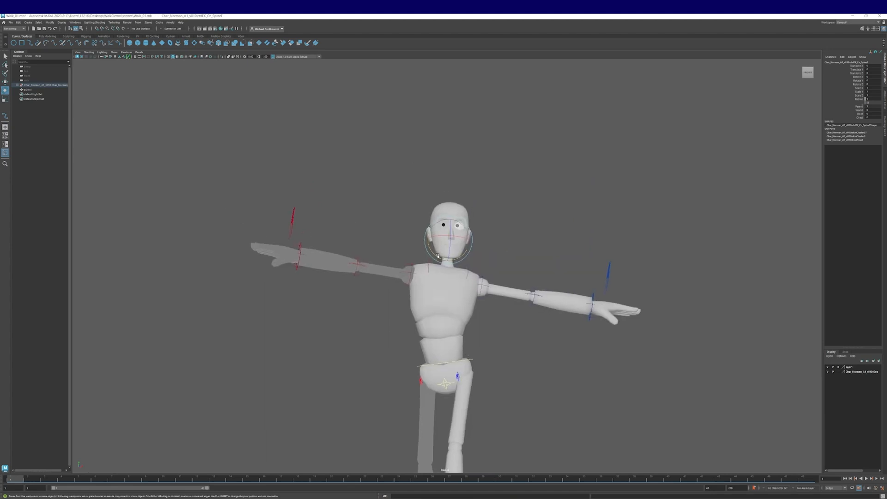
key(s)
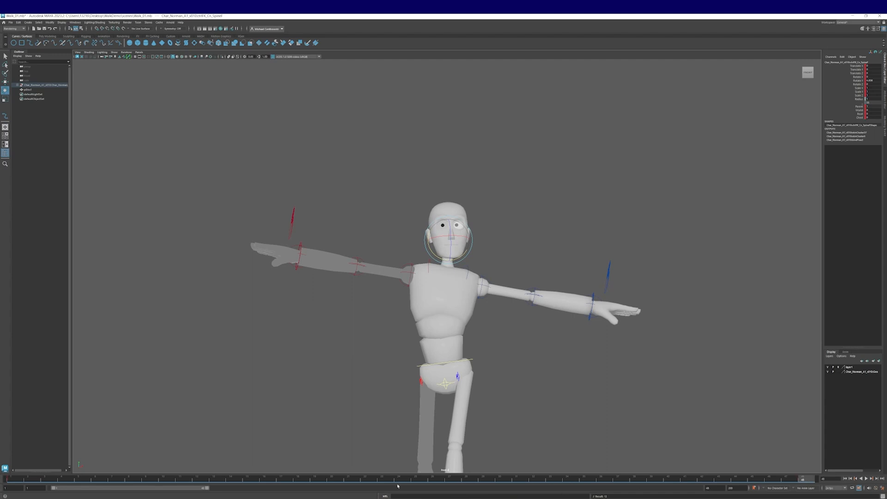
Level the head with the head control at frame 24, key it, and return to the perspective view.
click(398, 480)
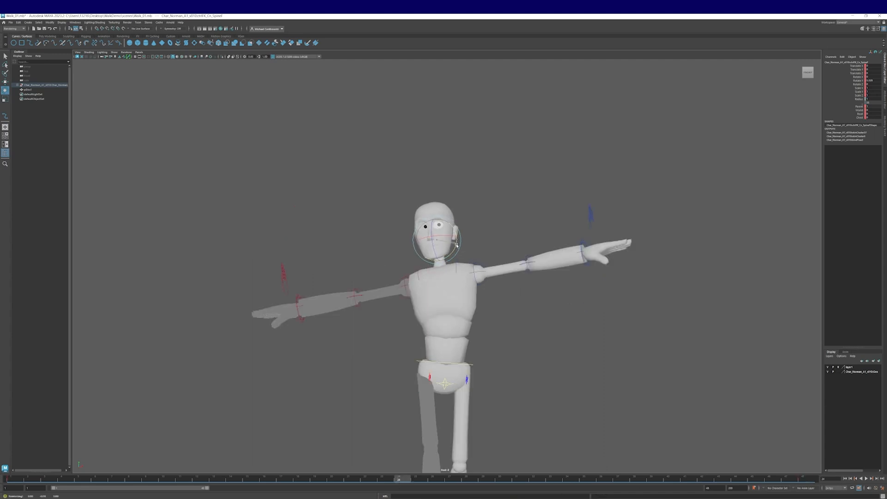
key(s)
alt+drag(532, 409, 420, 373)
key(space)
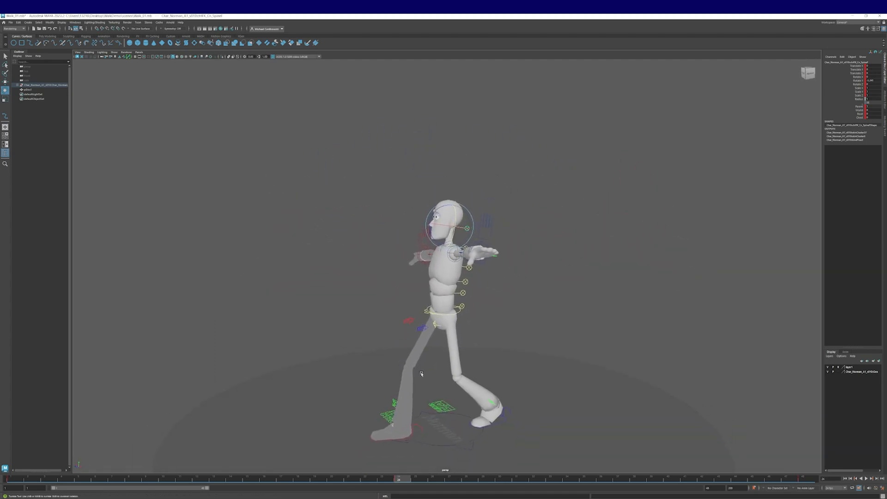
Deselect the rig controls and play the cycle from frame 1 to review the head motion, ending in a side view.
click(380, 335)
alt+right_drag(380, 336, 440, 368)
drag(399, 477, 20, 470)
key(alt+v)
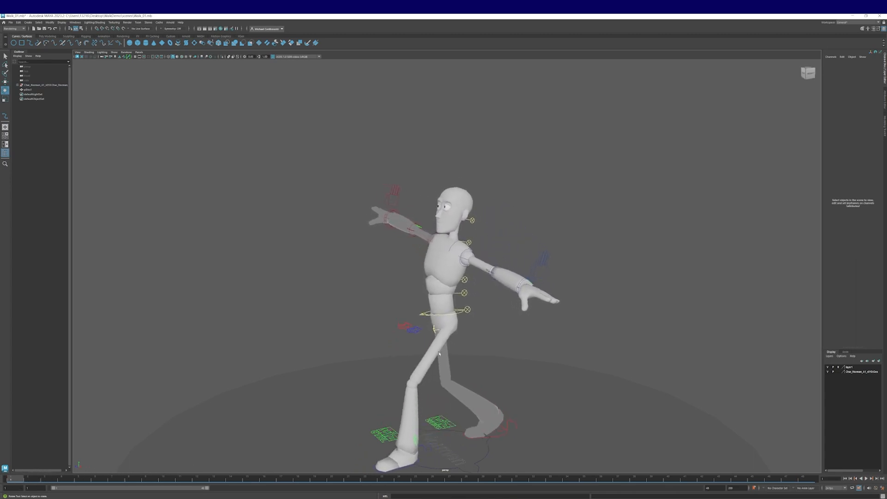
alt+drag(438, 353, 478, 254)
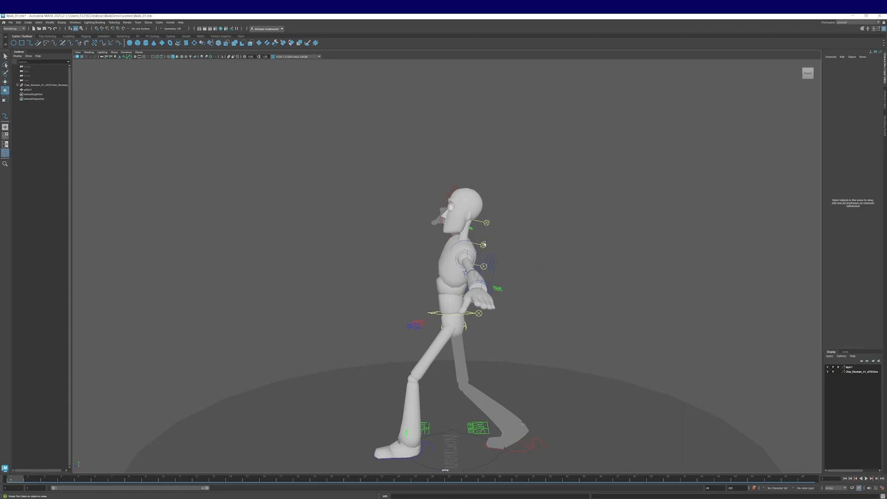
Select the neck and head controls together and tilt them for a nod at frames 8 and 16, keying each pose.
click(483, 245)
alt+drag(492, 221, 521, 271)
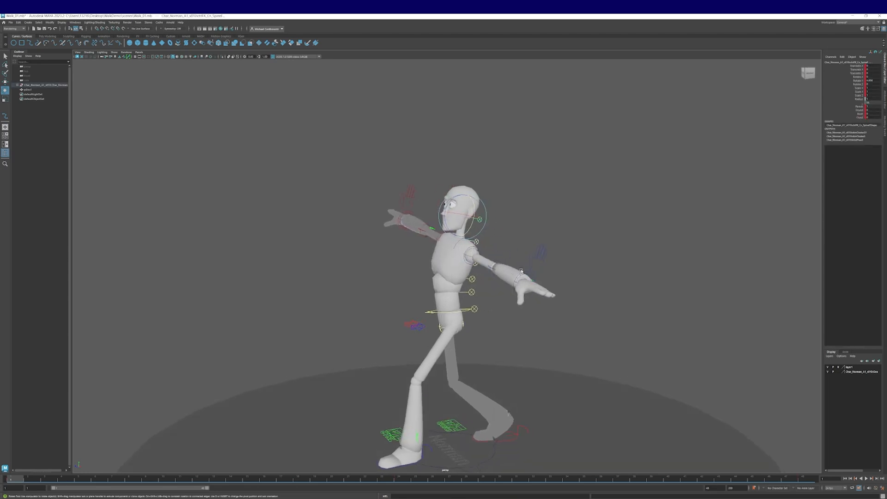
alt+middle_drag(401, 289, 362, 317)
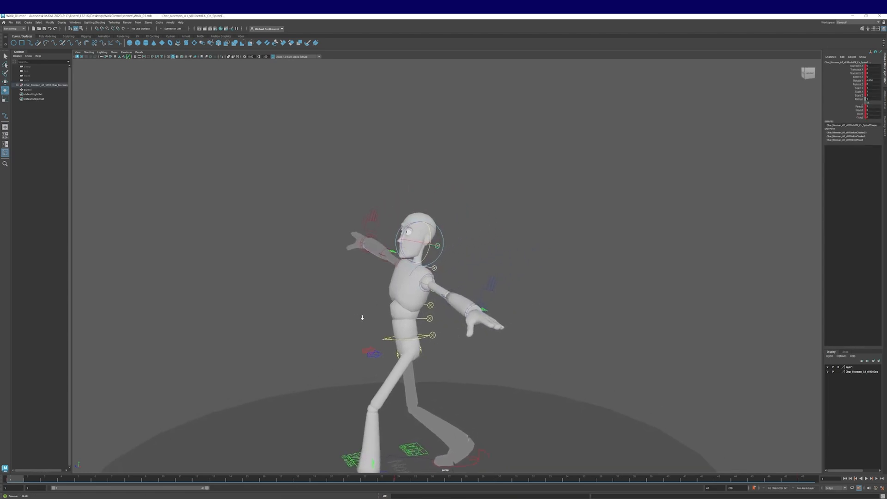
alt+right_drag(362, 317, 389, 318)
alt+middle_drag(389, 318, 418, 319)
alt+drag(418, 318, 398, 328)
alt+right_drag(398, 327, 429, 328)
alt+middle_drag(430, 329, 413, 317)
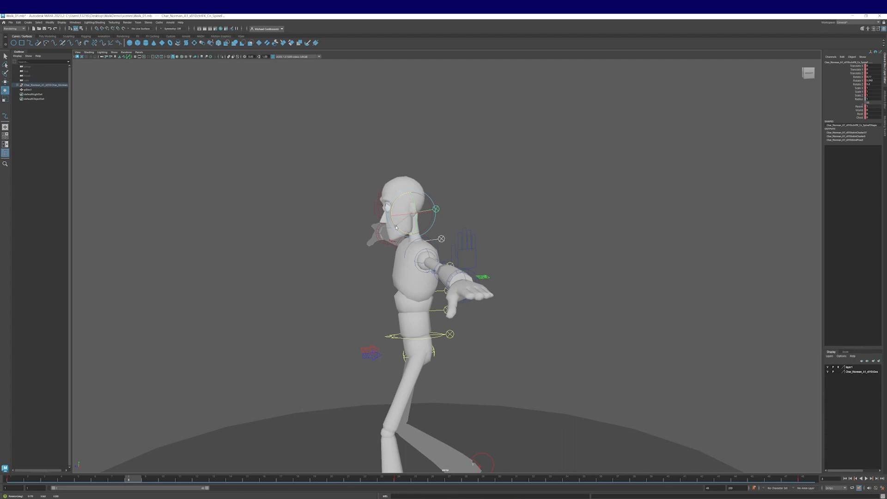
click(264, 479)
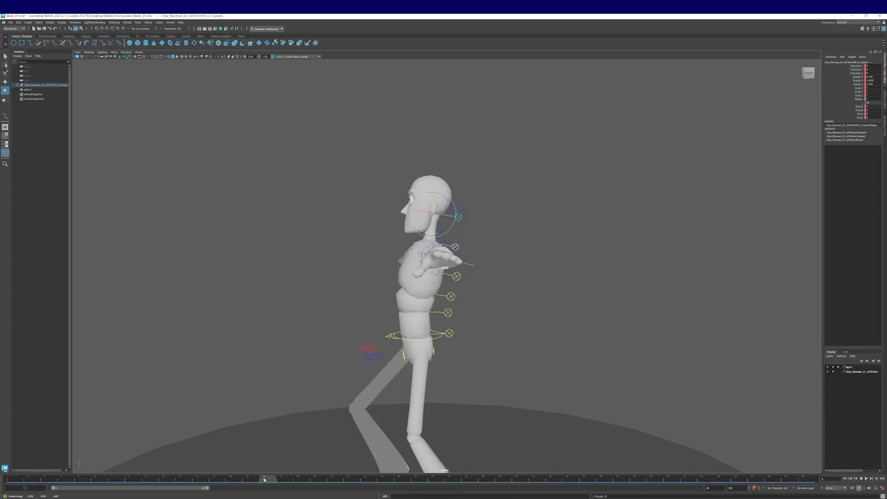
drag(419, 230, 418, 230)
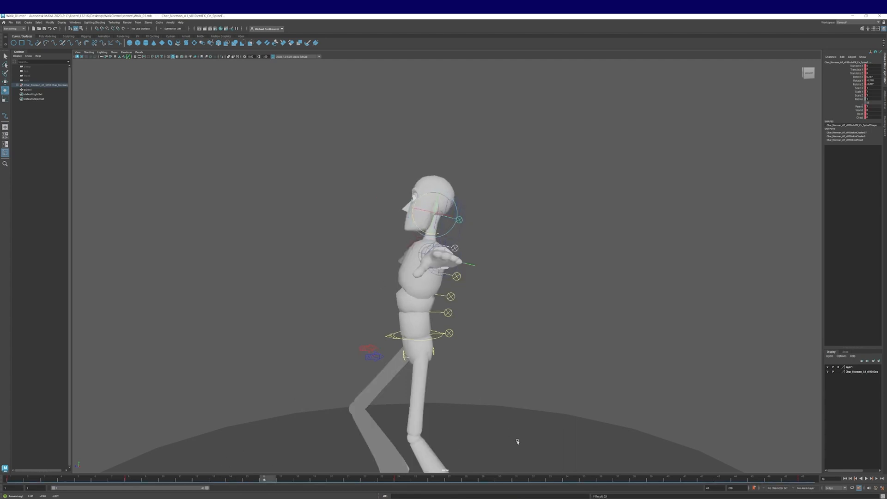
Tilt the neck and head controls again at frames 32 and 40 to repeat the nod, keying each pose.
click(536, 479)
drag(401, 230, 411, 224)
click(669, 480)
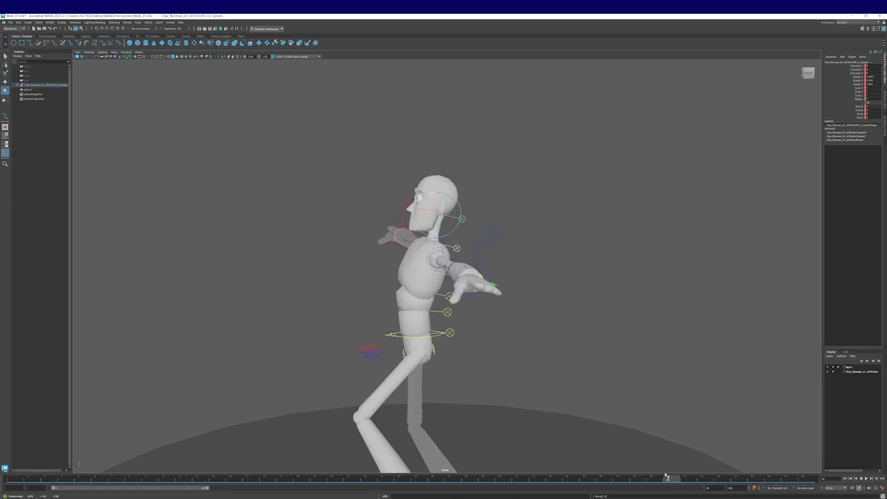
drag(427, 231, 427, 232)
Deselect the rig controls and play the cycle from frame 1 to review the head nod and the loop.
click(521, 331)
alt+drag(520, 330, 533, 317)
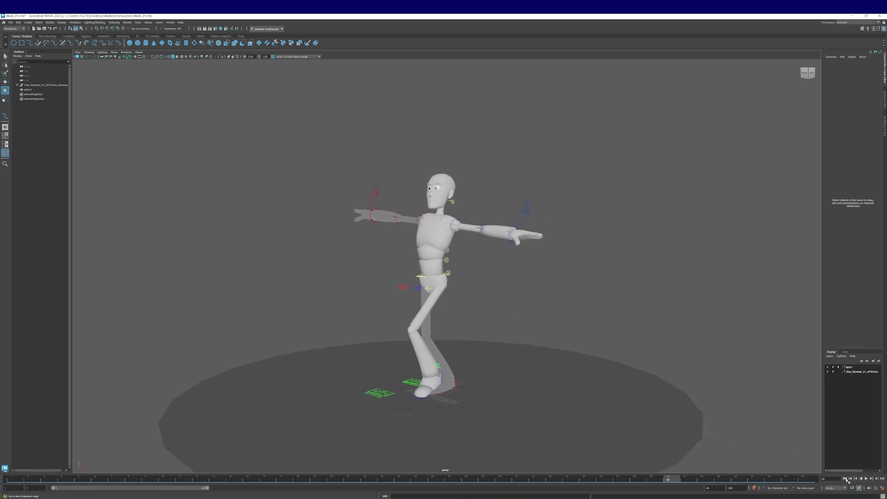
click(845, 478)
click(866, 478)
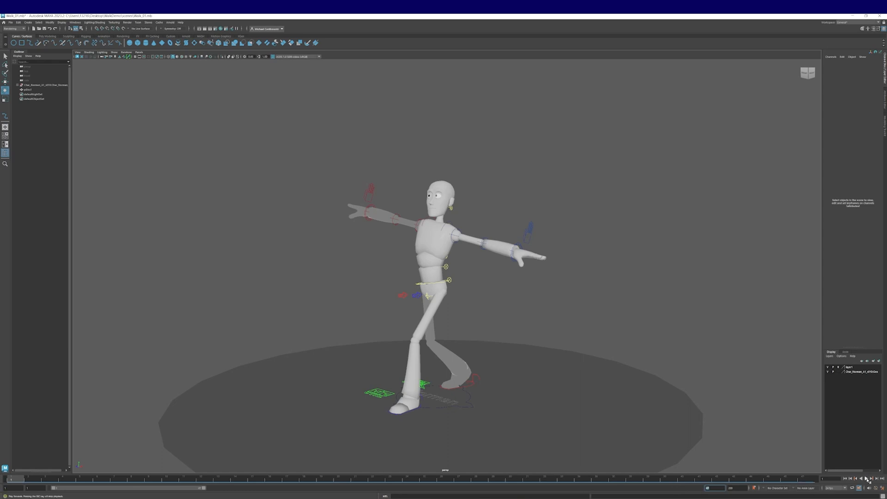
click(866, 478)
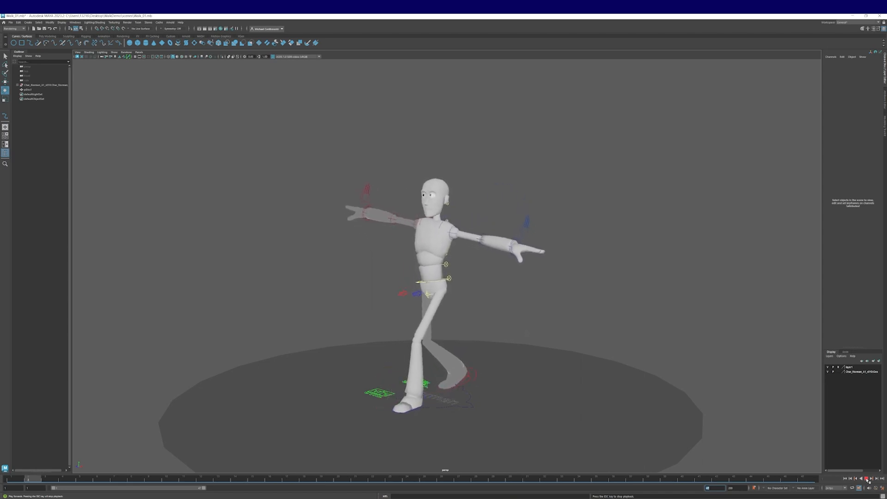
click(846, 479)
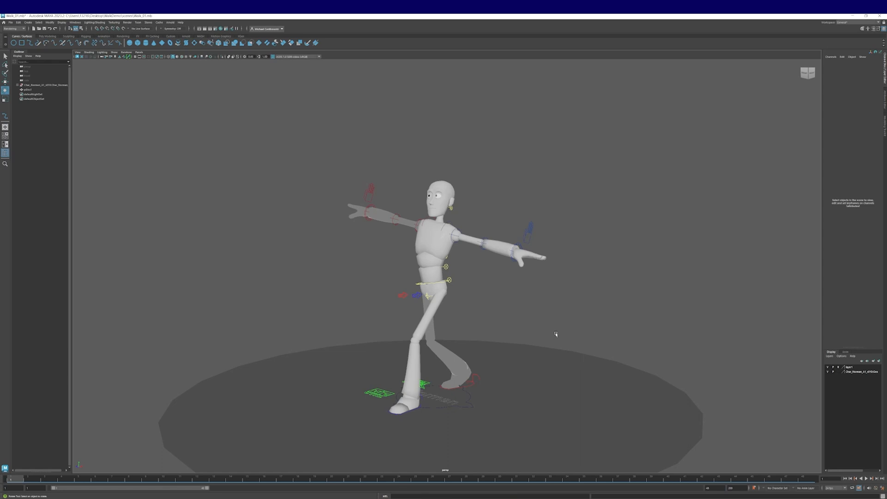
Select the left upper-arm control and rotate the arm down beside the body at frame 1.
alt+middle_drag(561, 338, 557, 313)
alt+right_drag(483, 329, 572, 326)
alt+middle_drag(571, 326, 574, 342)
alt+drag(524, 315, 617, 313)
alt+right_drag(617, 313, 653, 328)
alt+middle_drag(546, 295, 592, 344)
alt+right_drag(591, 344, 624, 341)
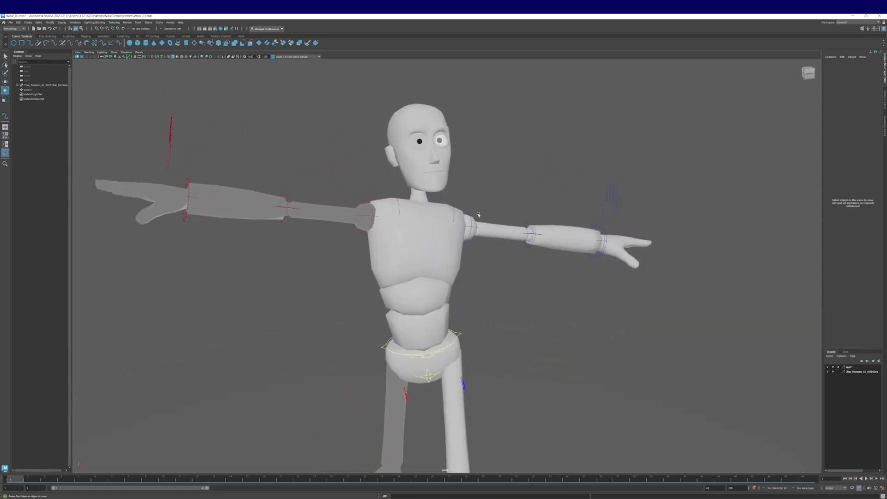
click(471, 217)
alt+drag(519, 247, 514, 283)
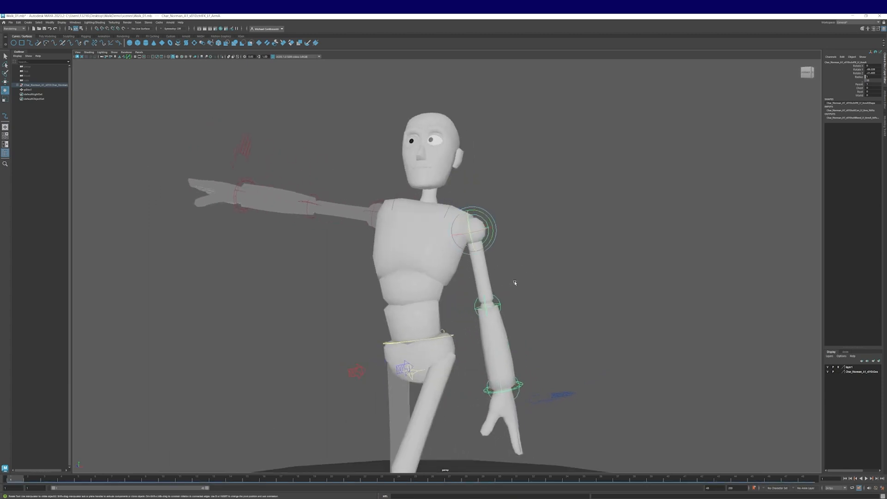
Lower the left clavicle at frame 1 and key the clavicle and upper arm together at frames 1 and 48.
click(454, 202)
alt+drag(454, 201, 456, 228)
alt+drag(471, 270, 474, 225)
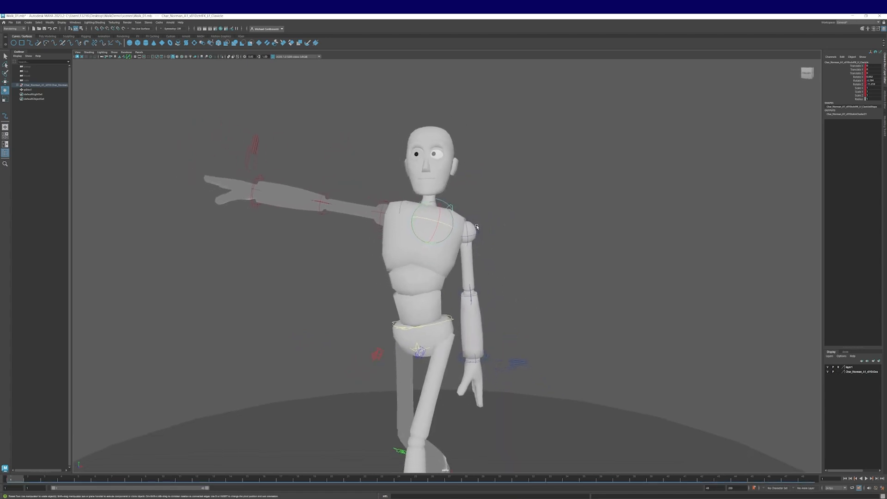
click(473, 227)
click(452, 205)
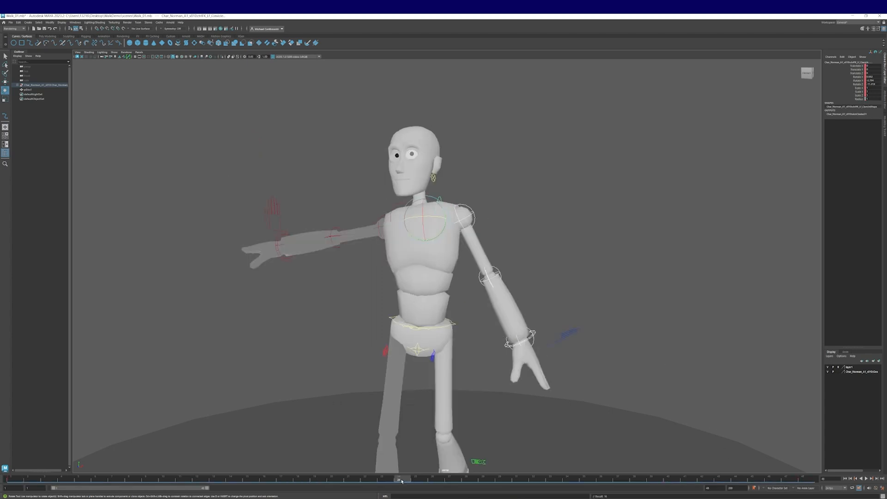
Rotate the left clavicle and swing the left upper arm forward at frame 24, keying both controls.
click(398, 480)
alt+drag(446, 197, 448, 237)
click(472, 220)
alt+drag(441, 318, 485, 317)
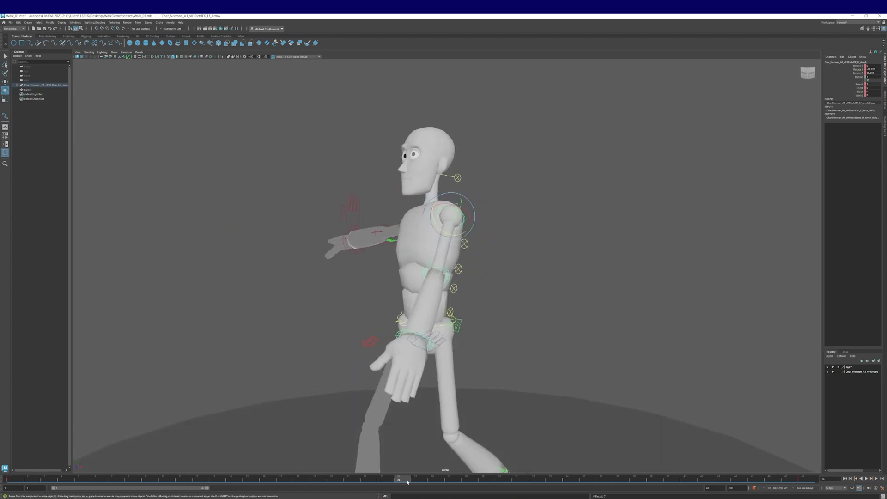
Play the cycle to review the left arm swing and return to frame 1.
key(alt+v)
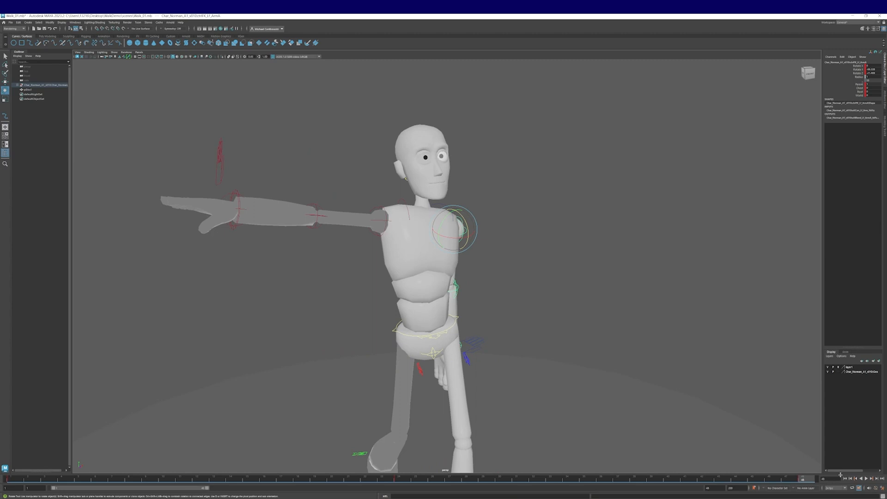
click(867, 479)
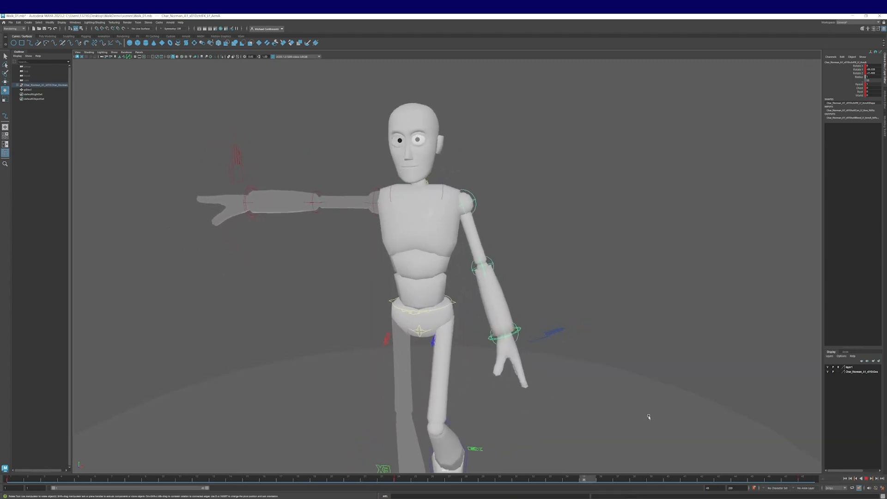
click(866, 479)
click(845, 478)
Pose the left elbow control at frame 1, key it there and at frame 48, and bend the forearm forward at frame 24.
alt+drag(764, 409, 708, 419)
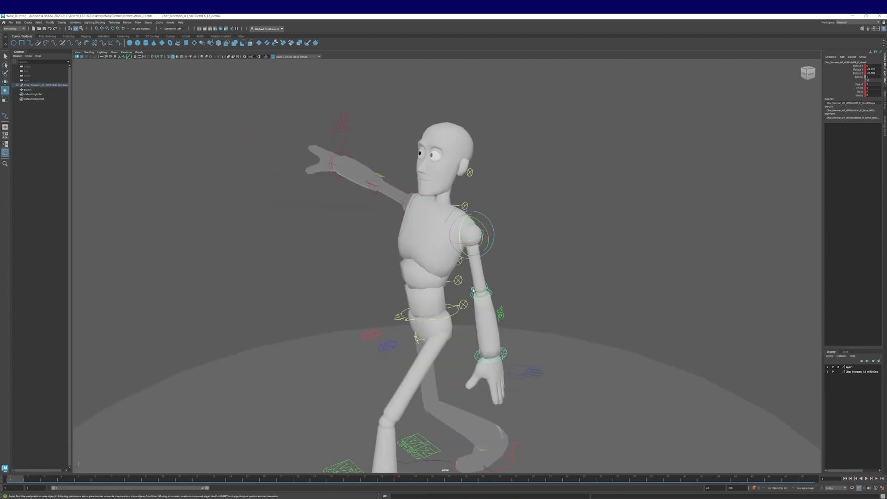
click(487, 288)
alt+drag(487, 287, 530, 368)
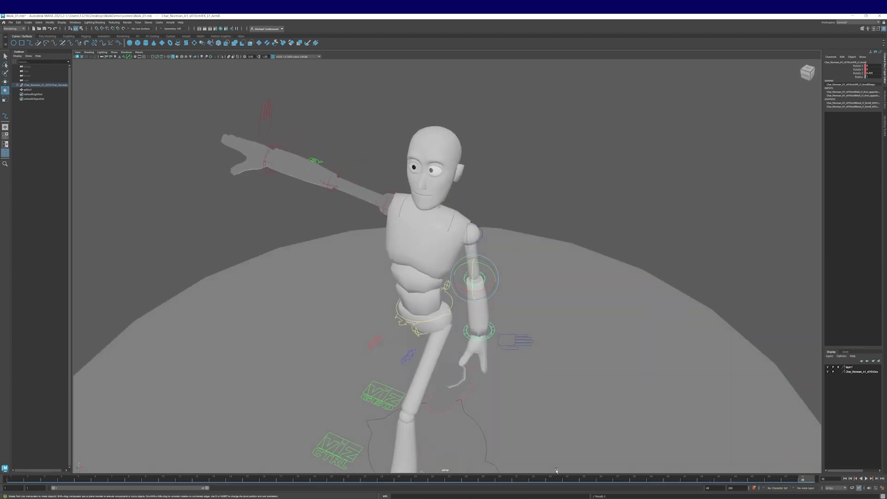
click(397, 480)
drag(458, 307, 416, 447)
drag(407, 479, 809, 474)
Rotate the left wrist control to angle the hand backward and key it at frames 1 and 48.
alt+drag(648, 436, 497, 339)
alt+right_drag(450, 392, 542, 406)
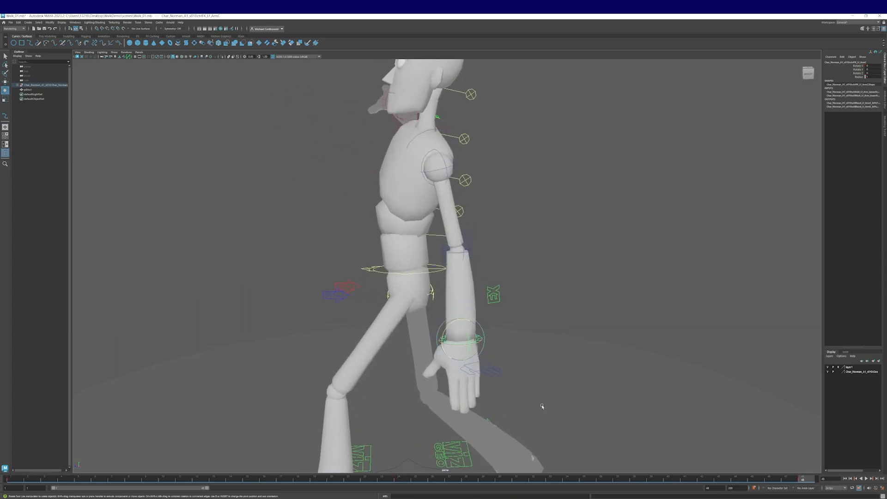
alt+middle_drag(496, 430, 487, 402)
alt+drag(487, 402, 519, 398)
alt+middle_drag(534, 408, 527, 382)
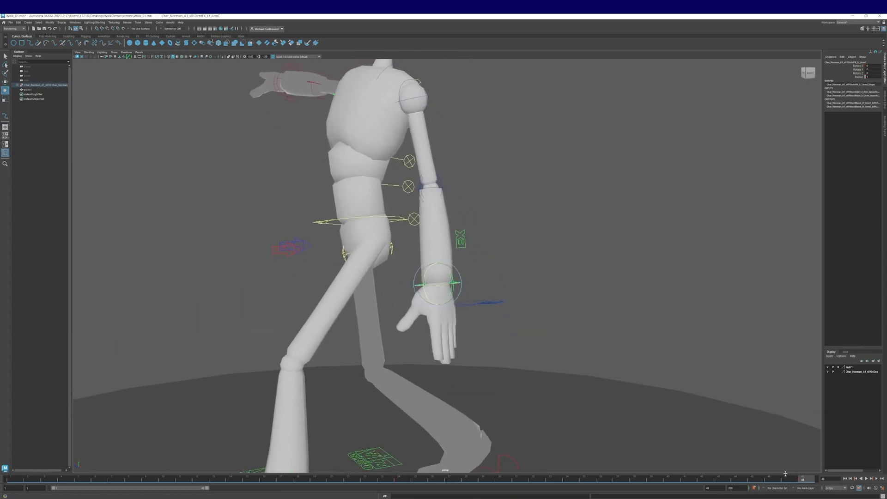
drag(463, 305, 721, 458)
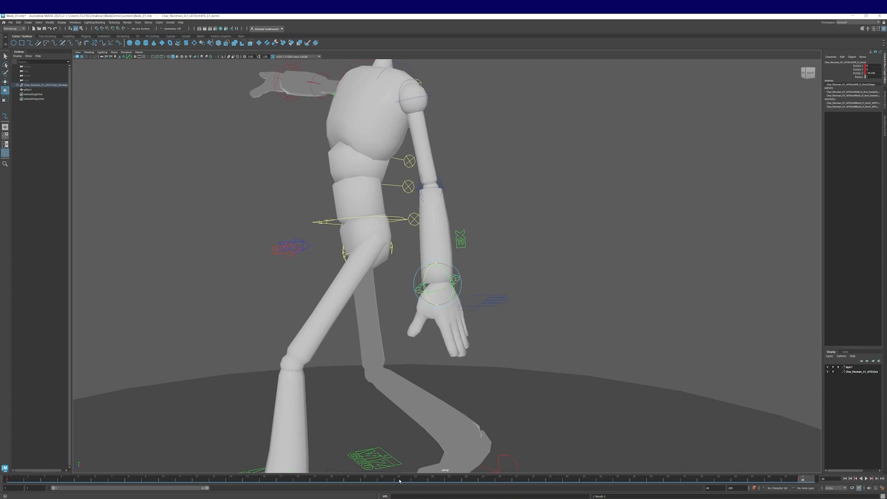
Bend the left wrist upward at frame 24, key it, and play the cycle to check the hand motion.
click(399, 481)
drag(266, 165, 254, 160)
key(s)
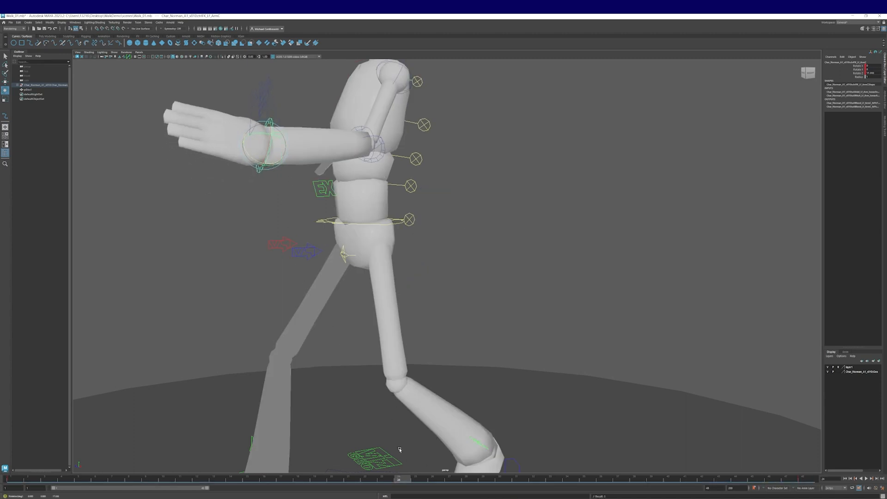
key(alt+v)
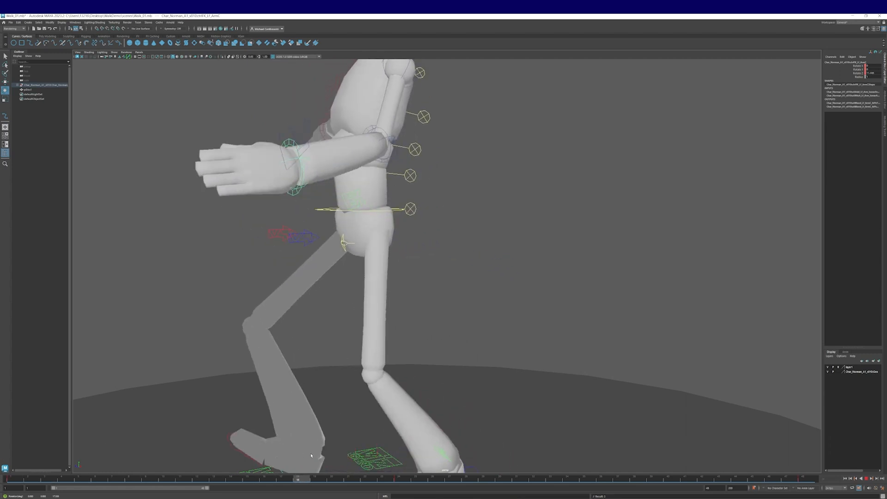
key(alt+v)
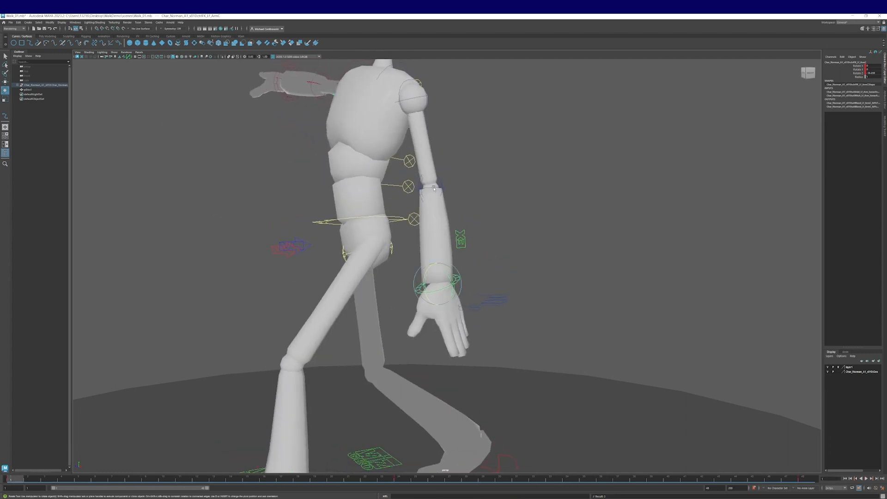
Adjust the left elbow bend at frame 12, key it, and scrub back through the forward swing.
alt+drag(501, 275, 413, 260)
alt+middle_drag(395, 286, 364, 278)
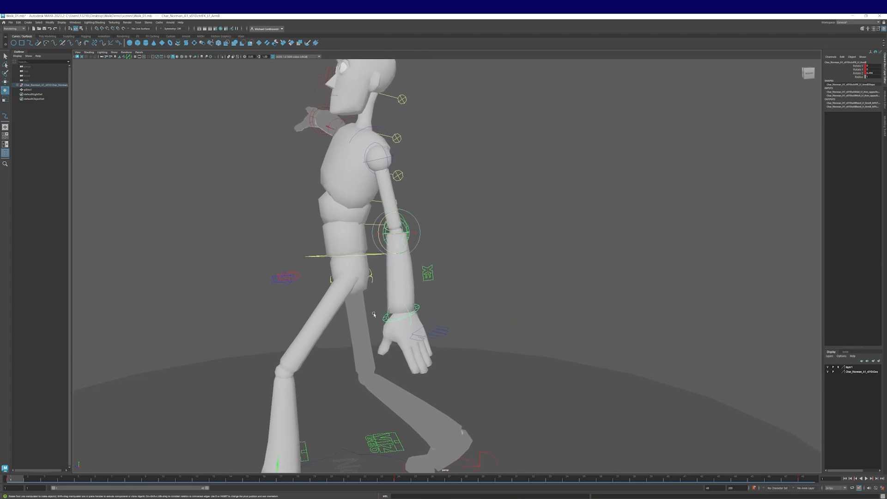
key(alt+v)
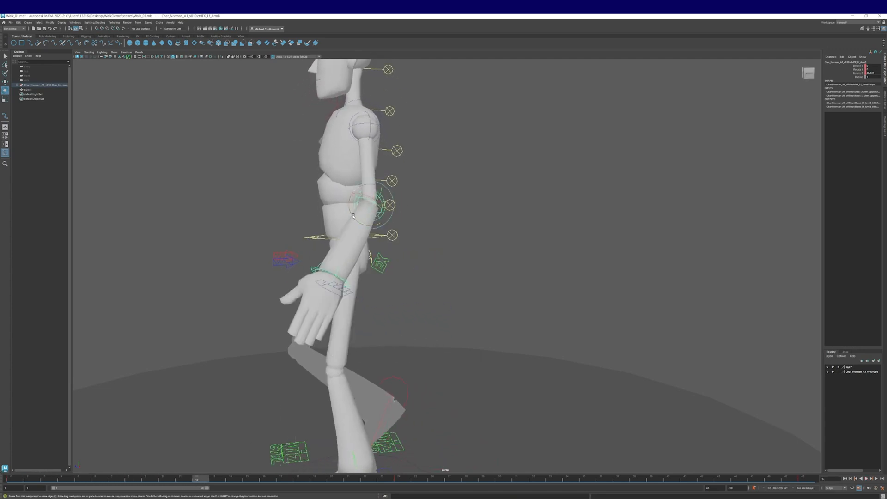
drag(202, 479, 12, 478)
Adjust the left elbow bend at frame 40, key it, and play the cycle to check the overlap.
key(alt+v)
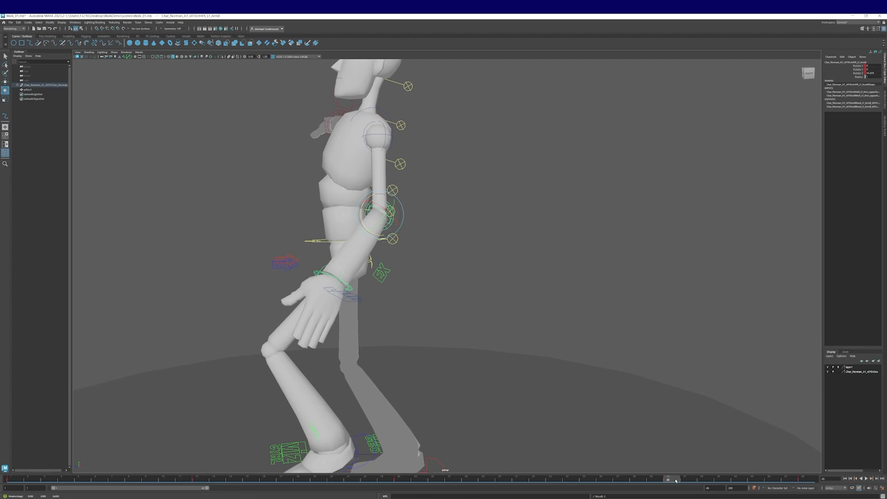
key(alt+v)
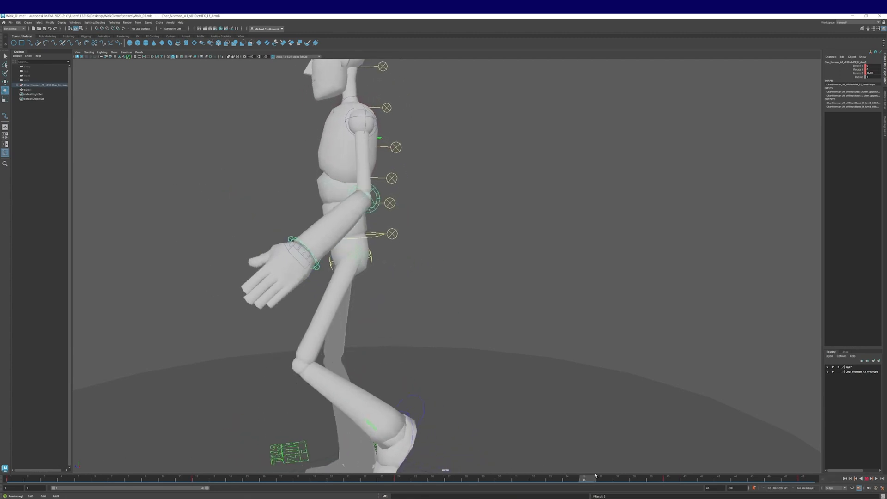
key(alt+v)
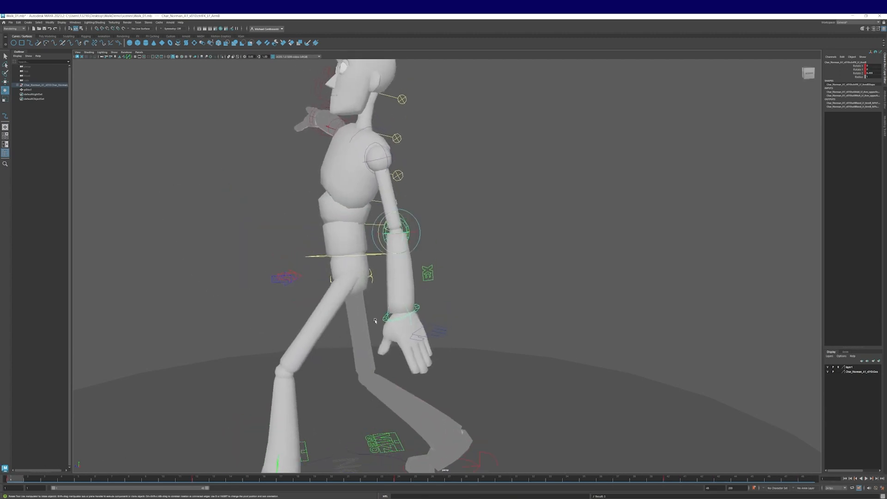
Rotate the left wrist backward at frame 12 so the hand trails the forward swing, and key it.
alt+middle_drag(414, 393, 376, 395)
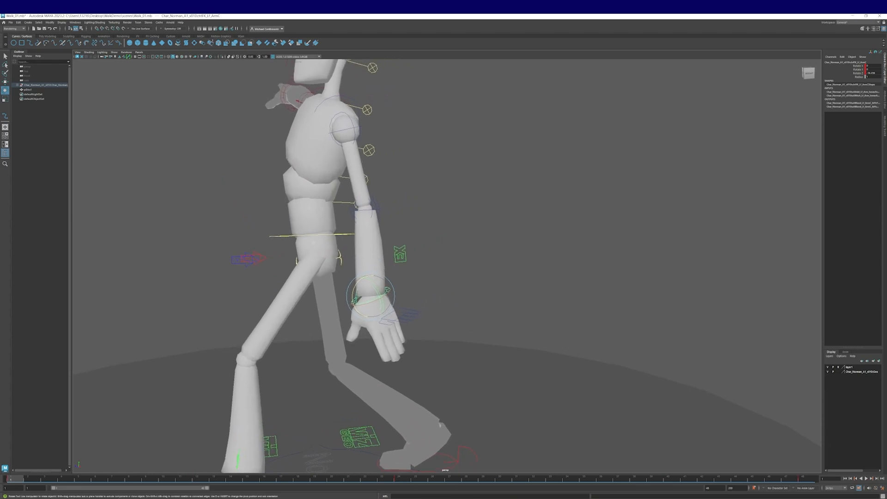
key(alt+v)
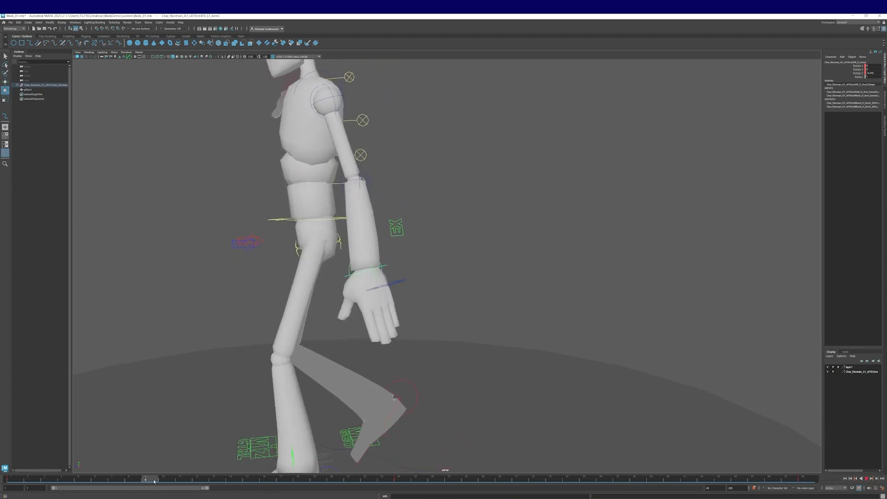
key(alt+v)
drag(304, 283, 315, 291)
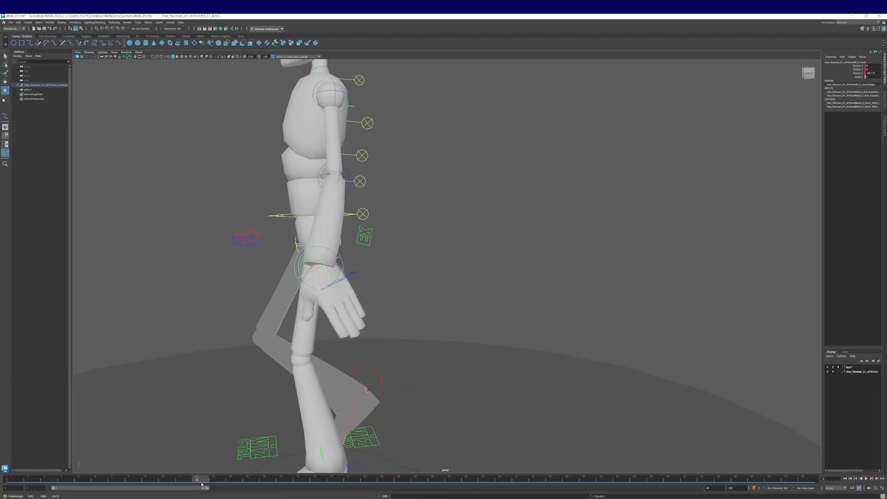
Rotate the left wrist at frame 39 so the hand lags behind the backward arm swing.
key(alt+v)
drag(261, 473, 652, 476)
drag(268, 262, 275, 280)
alt+right_drag(370, 315, 309, 317)
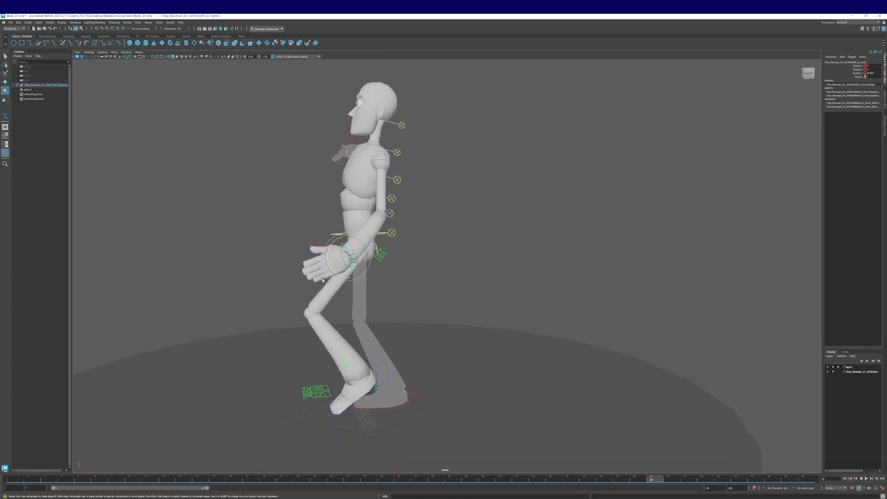
alt+drag(436, 314, 487, 319)
alt+right_drag(487, 319, 449, 309)
alt+middle_drag(449, 309, 470, 313)
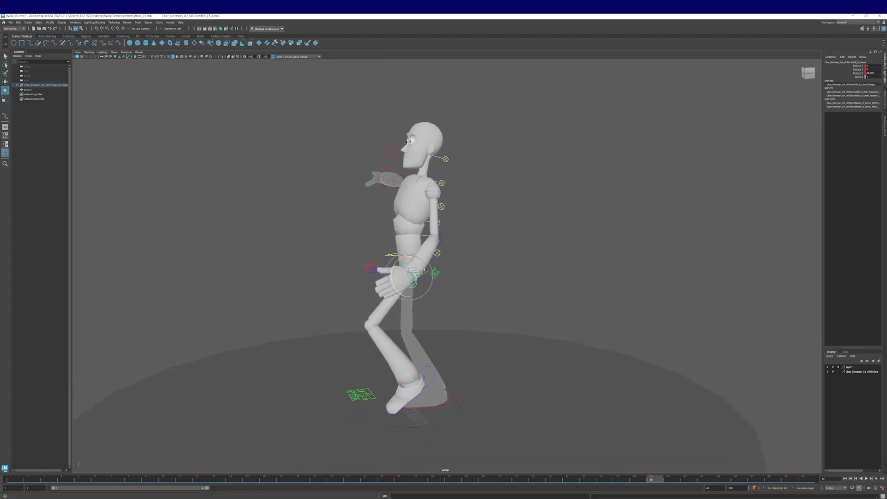
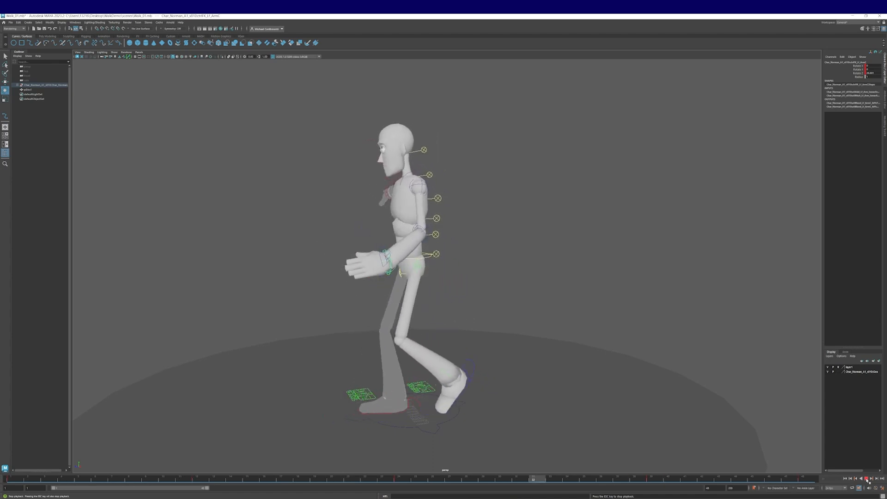
Rotate the left upper arm farther away from the body at frame 1, and copy that key to frame 48 so the swing loops.
click(866, 478)
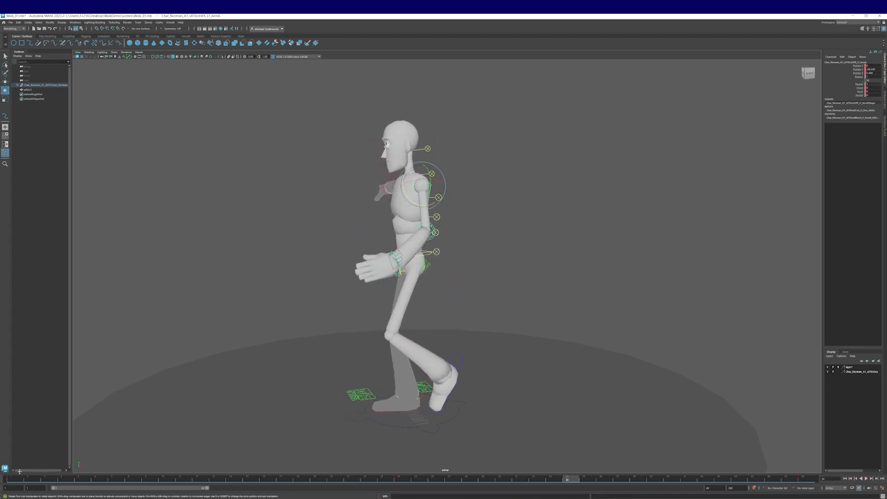
alt+drag(354, 291, 1, 462)
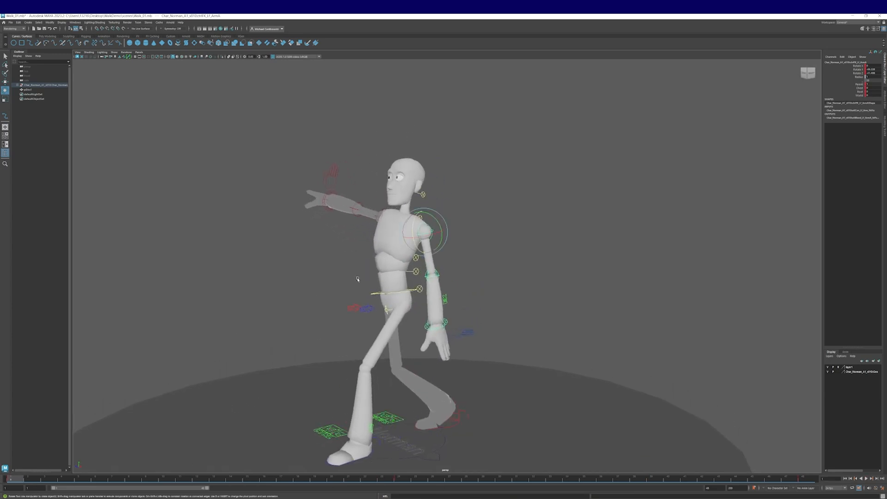
drag(412, 229, 407, 240)
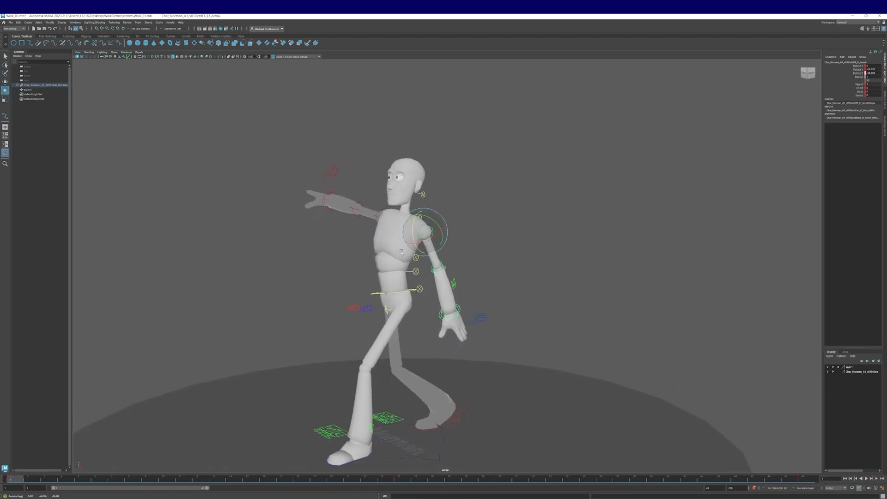
right_click(17, 482)
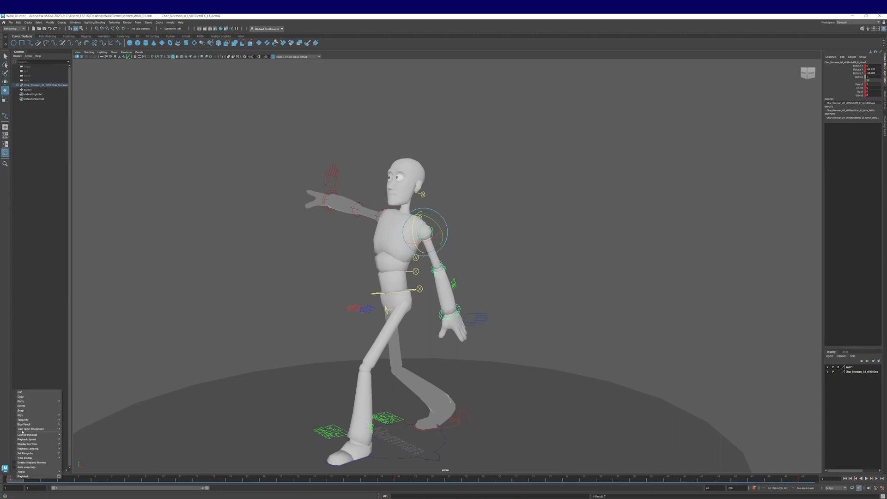
click(24, 397)
click(802, 480)
right_click(807, 481)
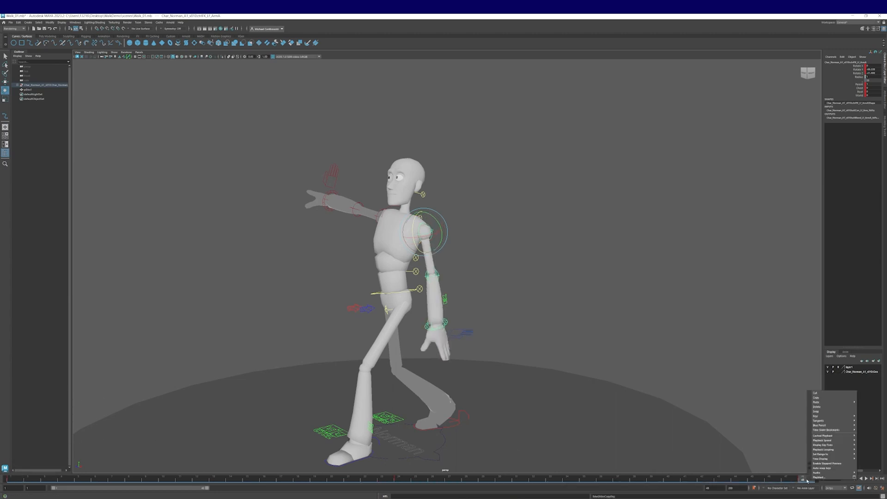
mouse_move(822, 403)
click(780, 405)
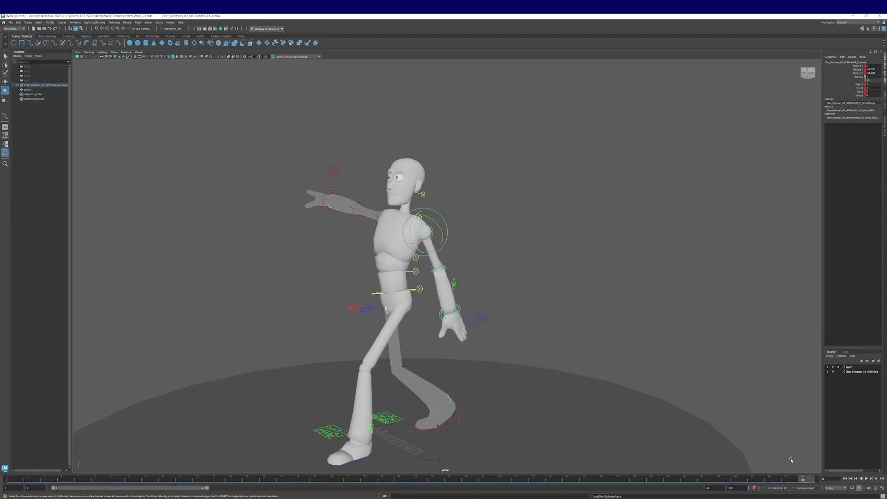
click(865, 479)
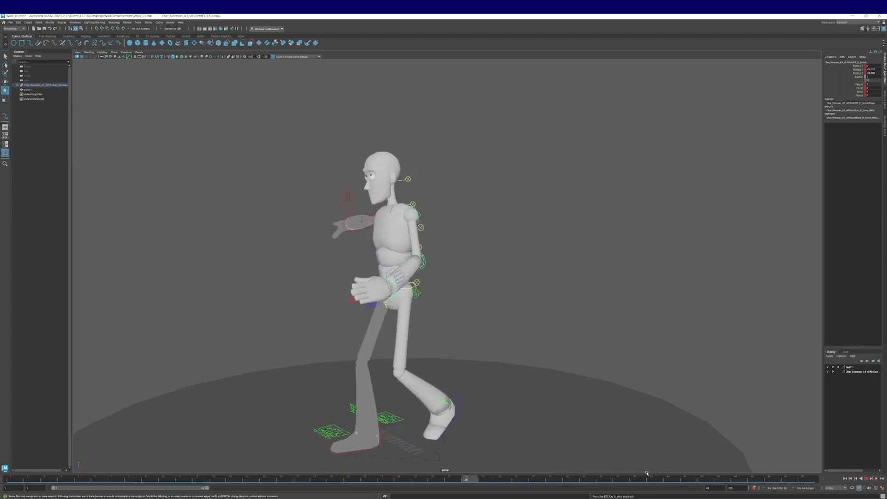
click(866, 479)
click(845, 478)
Switch the right arm to IK by setting the value to 1 on its arm settings control.
click(603, 301)
alt+drag(603, 302, 487, 290)
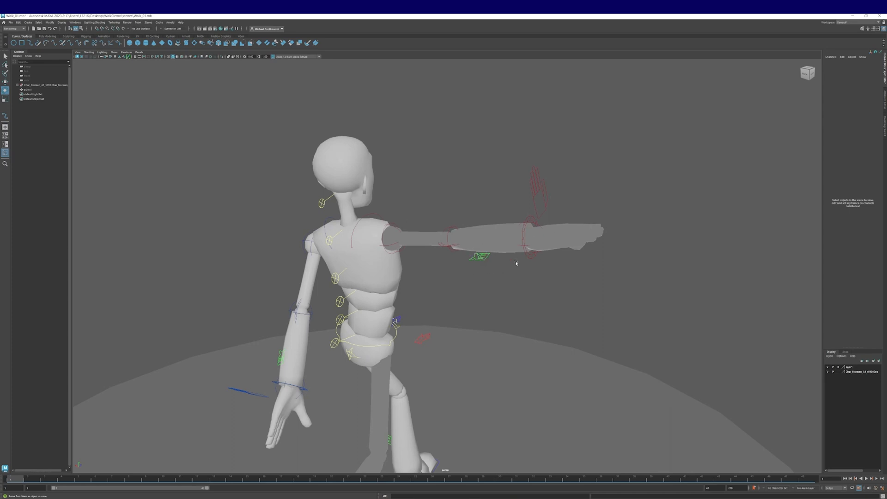
click(477, 256)
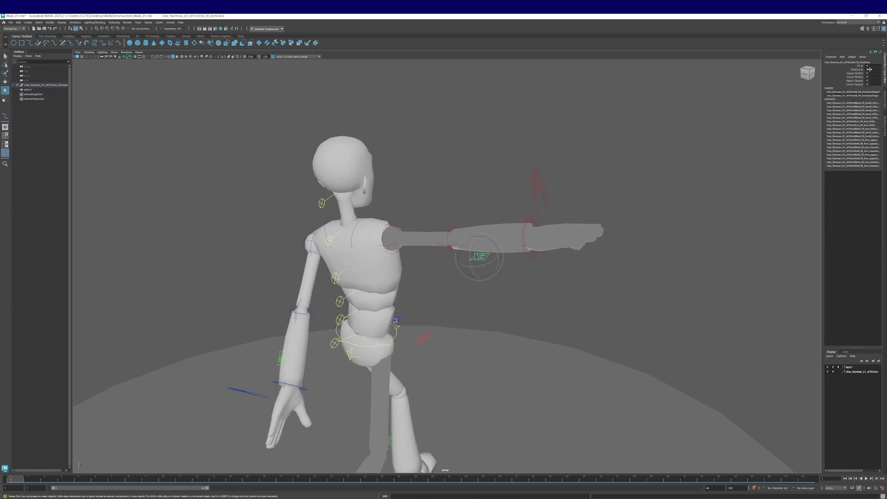
text(1)
key(Return)
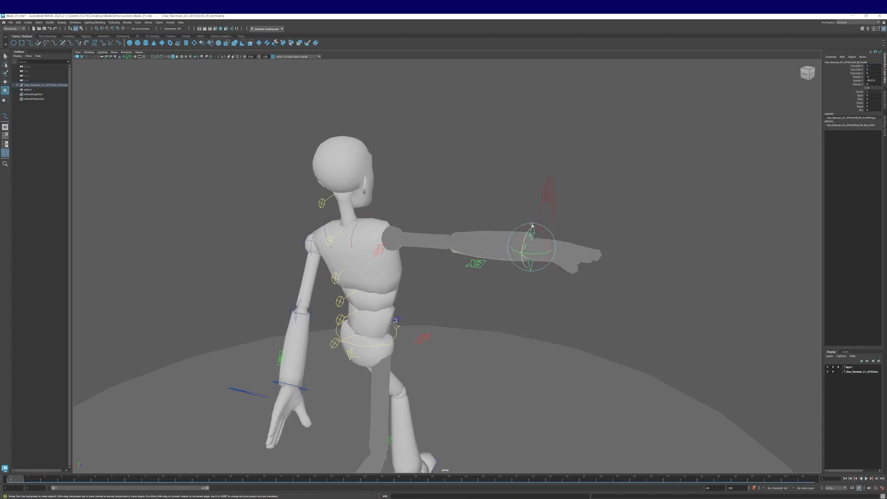
Lower and rotate the right hand's IK control so the arm hangs down beside the hip.
click(532, 227)
alt+drag(533, 270, 563, 266)
key(w)
drag(548, 228, 440, 344)
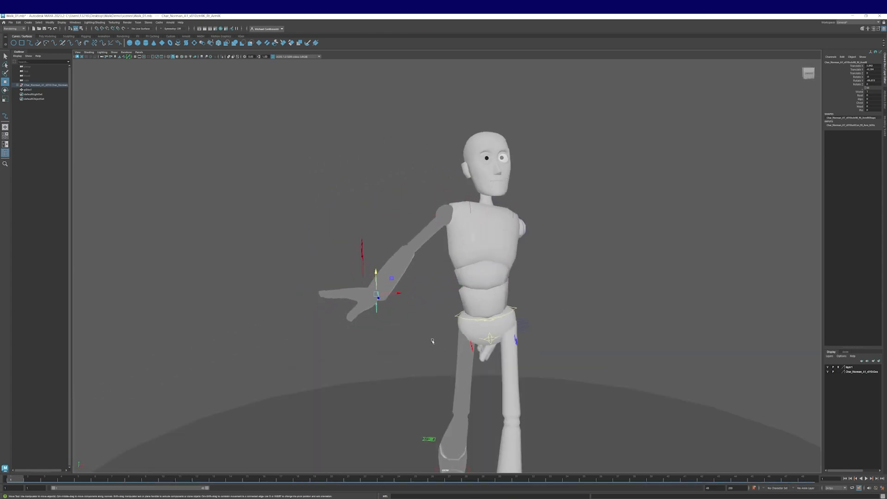
alt+middle_drag(439, 345, 395, 334)
alt+drag(506, 364, 501, 304)
alt+middle_drag(424, 325, 387, 328)
drag(357, 295, 476, 255)
key(e)
key(w)
drag(359, 302, 396, 324)
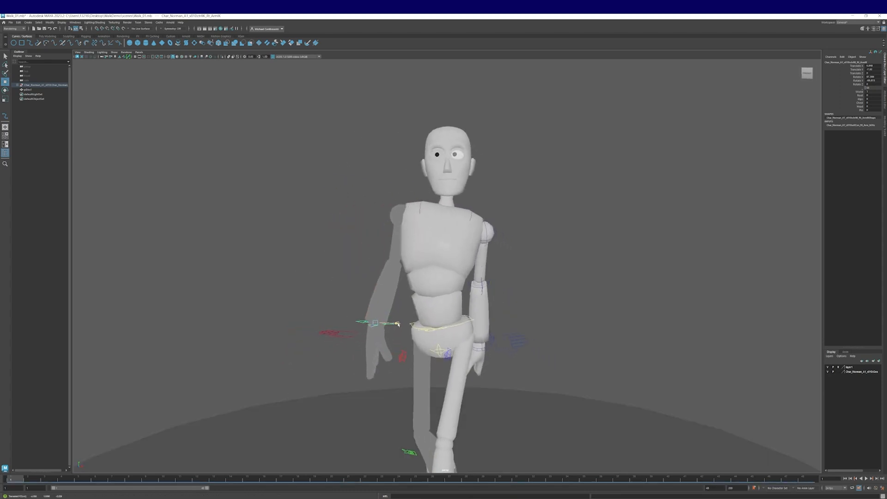
Turn the right hand in toward the hip and curl its fingers with the finger control's bend attributes.
alt+drag(397, 324, 330, 351)
key(e)
key(w)
key(e)
alt+middle_drag(373, 352, 348, 348)
alt+right_drag(349, 348, 370, 349)
alt+middle_drag(370, 349, 385, 328)
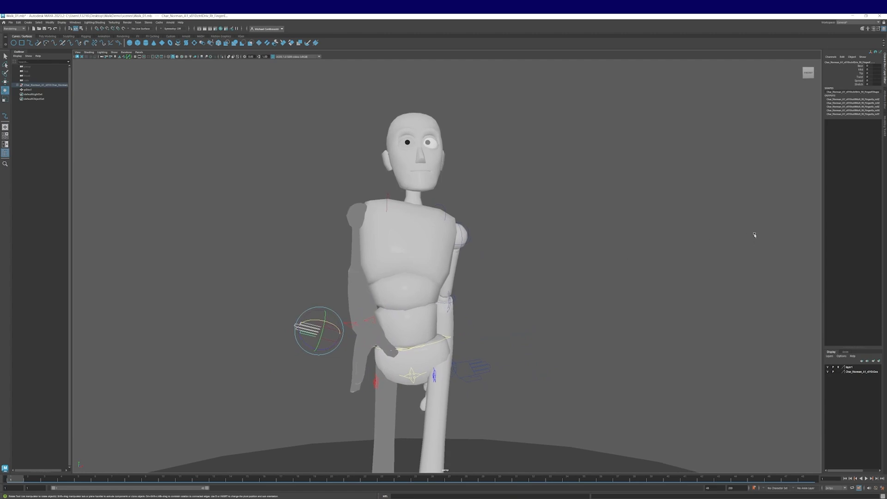
drag(860, 68, 860, 77)
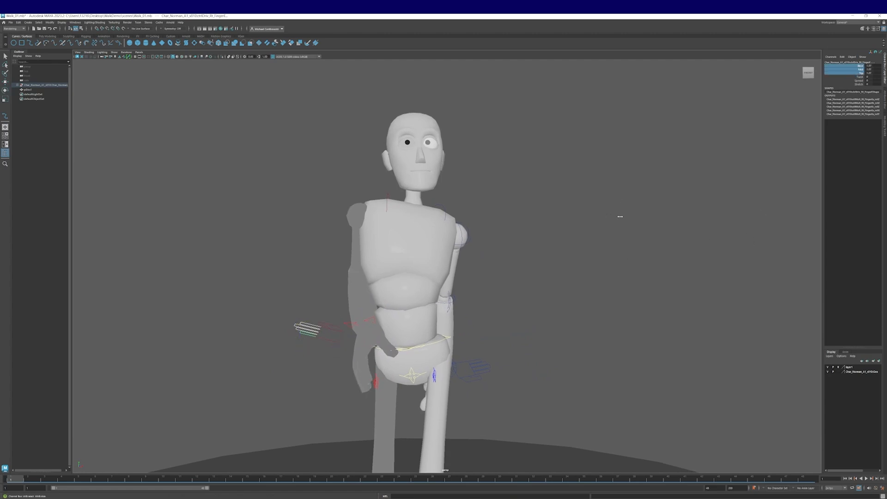
Move the right arm's pole vector control so the bent elbow points outward and backward.
alt+drag(647, 228, 331, 237)
click(290, 231)
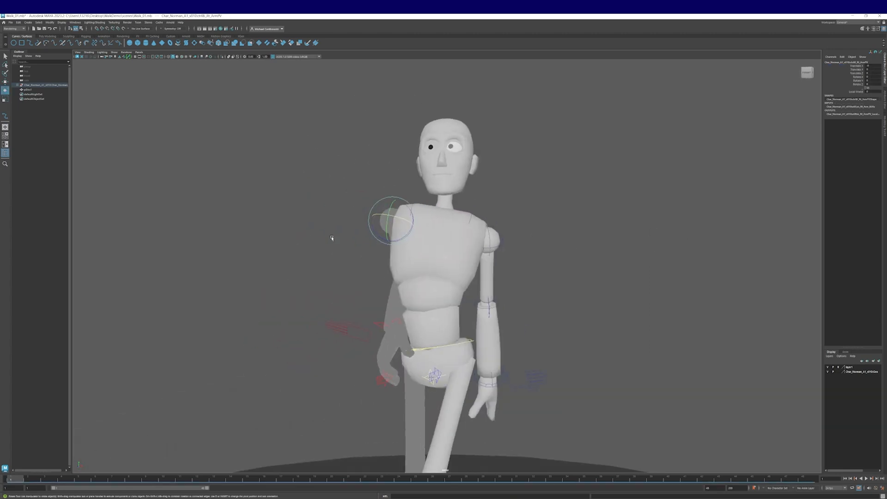
drag(414, 221, 471, 260)
alt+right_drag(471, 259, 407, 267)
alt+drag(401, 269, 395, 293)
Adjust the right hand's IK control so the palm rests on the hip, and play the walk cycle to check the pose.
click(398, 279)
key(e)
alt+drag(457, 286, 403, 276)
alt+right_drag(534, 289, 590, 297)
alt+drag(590, 296, 495, 262)
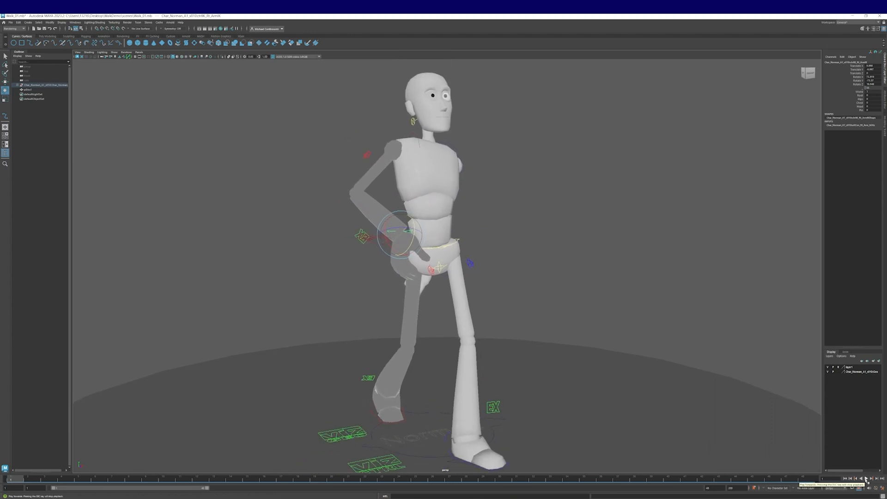
click(866, 480)
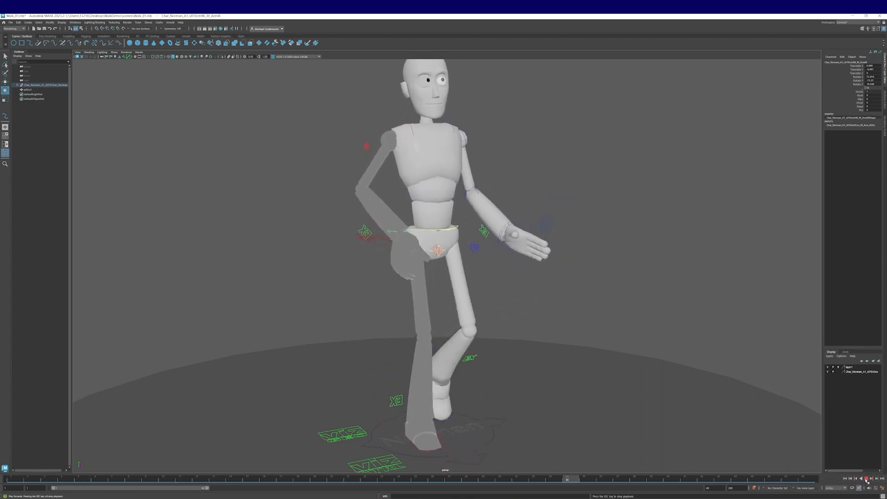
click(866, 479)
click(845, 478)
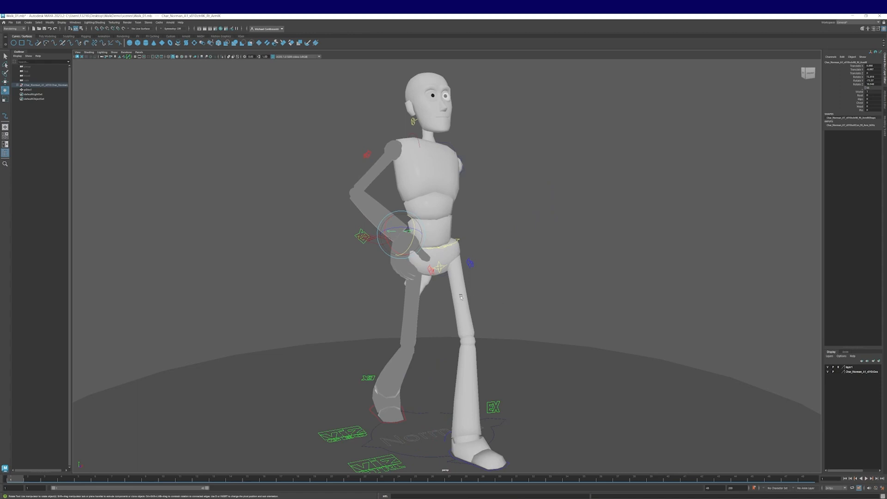
Parent the right hand's IK control to the root control at the hips, and play the cycle to check that the hand follows.
alt+drag(461, 297, 410, 296)
alt+middle_drag(410, 295, 411, 331)
alt+right_drag(411, 330, 536, 328)
alt+drag(413, 287, 434, 289)
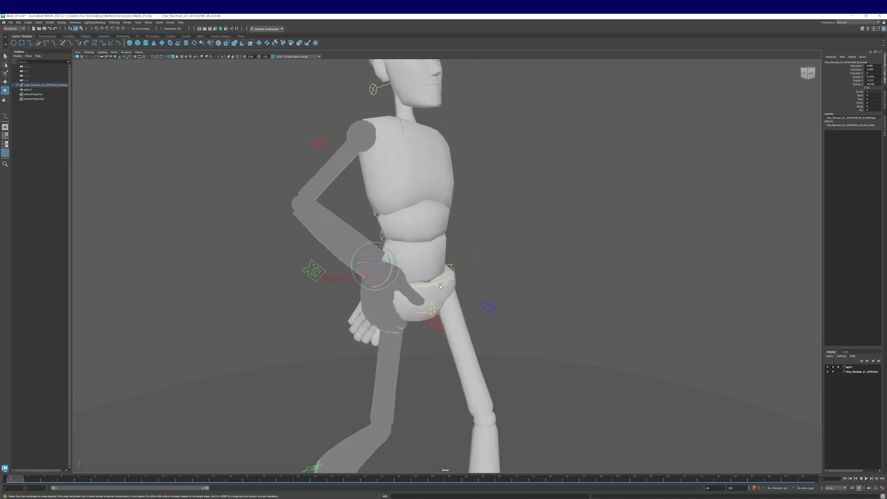
click(438, 286)
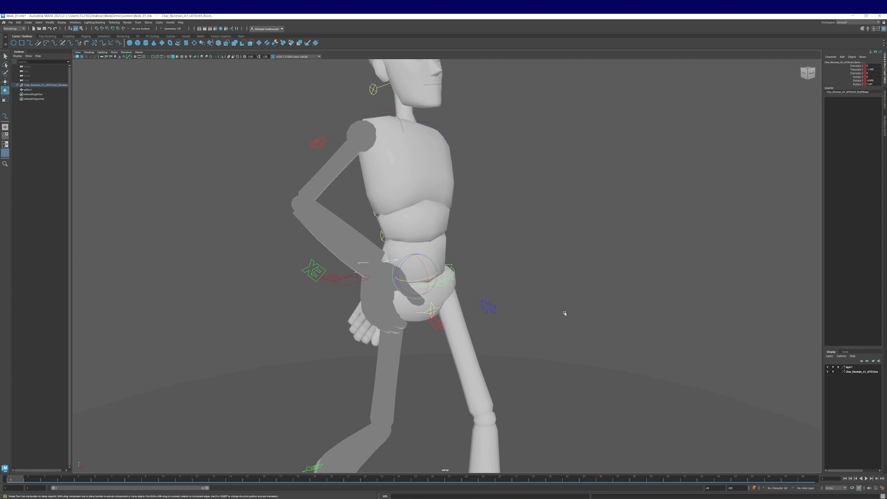
key(ctrl+z)
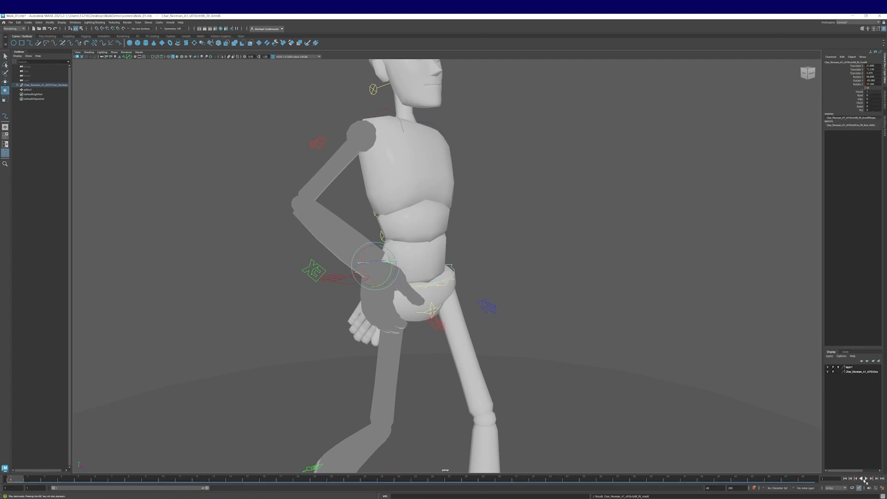
click(866, 479)
alt+right_drag(559, 336, 434, 321)
alt+drag(502, 335, 490, 334)
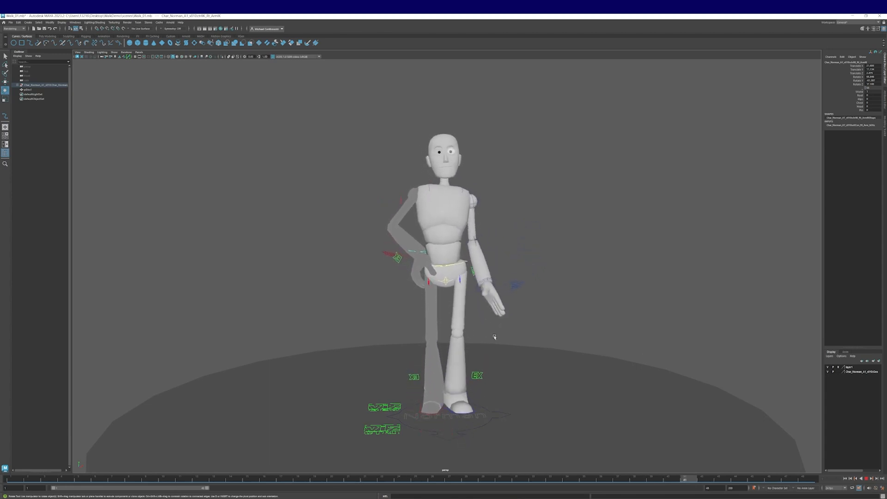
alt+drag(555, 332, 697, 409)
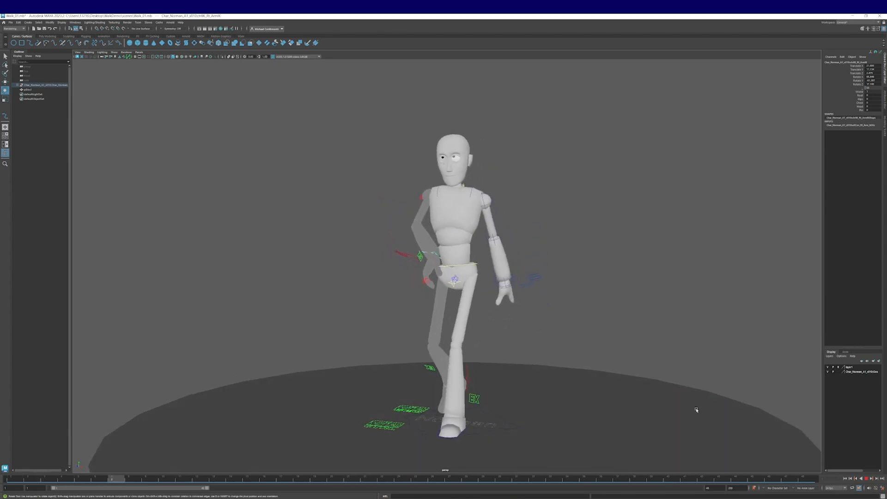
click(845, 480)
Show the face controls with the visibility attributes of the rig's ground control.
click(363, 407)
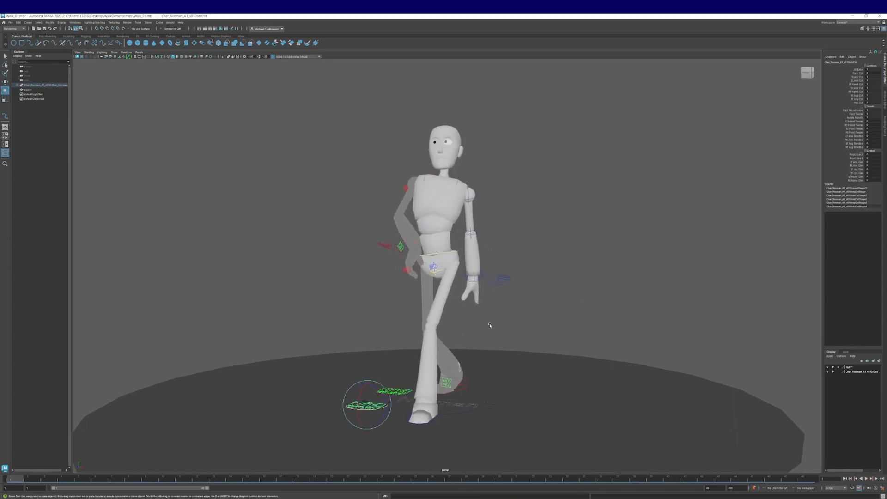
click(858, 73)
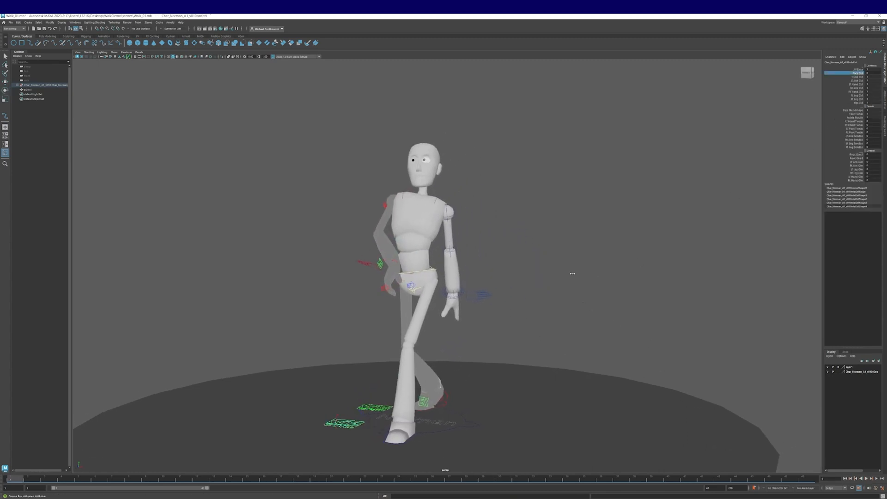
click(518, 248)
Adjust the height of the eye aim control in front of the face to direct the character's gaze.
alt+middle_drag(517, 248, 608, 348)
alt+right_drag(608, 349, 550, 339)
alt+drag(550, 340, 428, 184)
click(439, 196)
key(w)
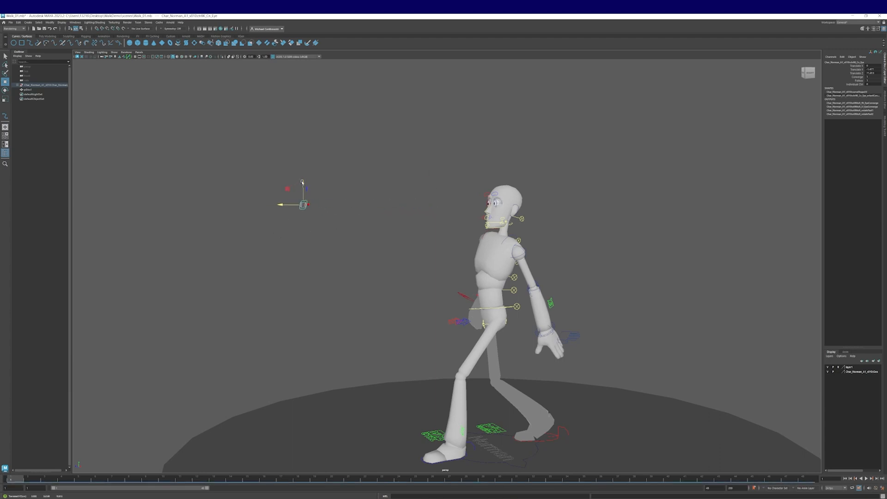
alt+drag(308, 227, 335, 323)
alt+middle_drag(371, 322, 344, 370)
alt+right_drag(344, 370, 605, 394)
alt+drag(606, 394, 649, 392)
alt+right_drag(649, 392, 488, 374)
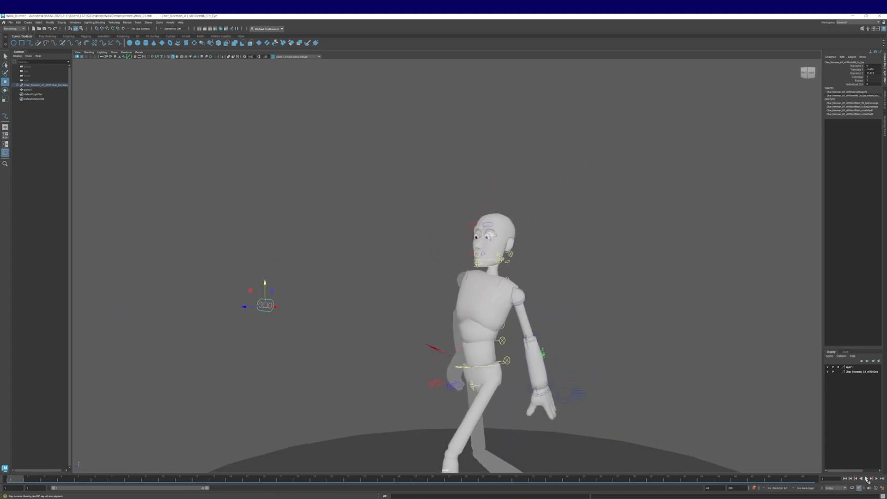
Play the cycle to check the gaze, and try raising the eye aim control well above the head.
click(866, 478)
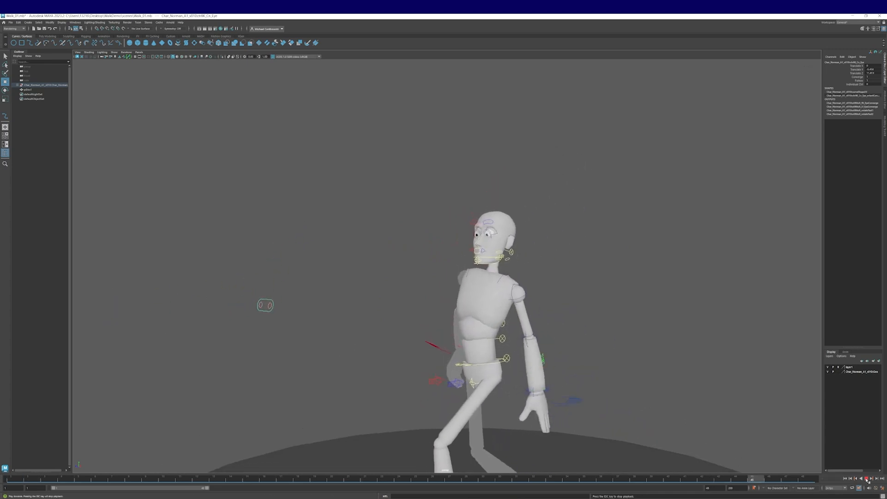
click(866, 478)
click(845, 479)
middle_drag(279, 280, 261, 259)
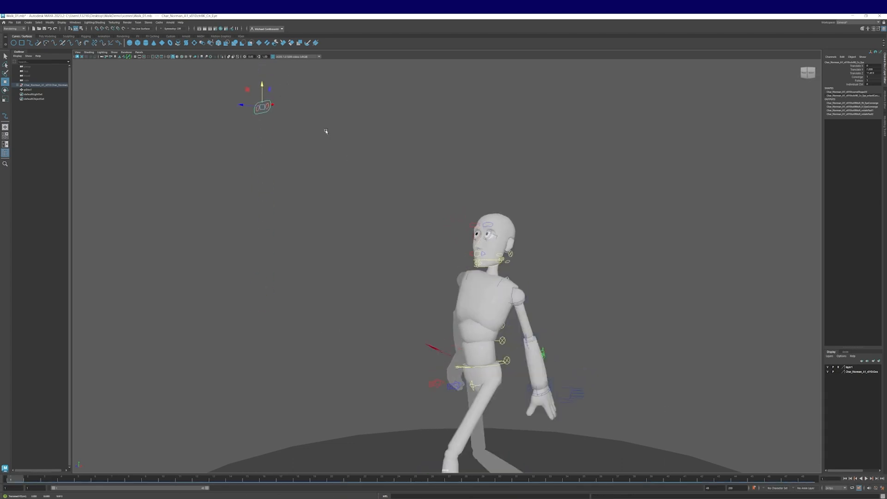
key(ctrl+z)
Undo the eye aim control's raise above the head, and raise the upper lip through both lip-corner controls.
alt+drag(411, 263, 368, 265)
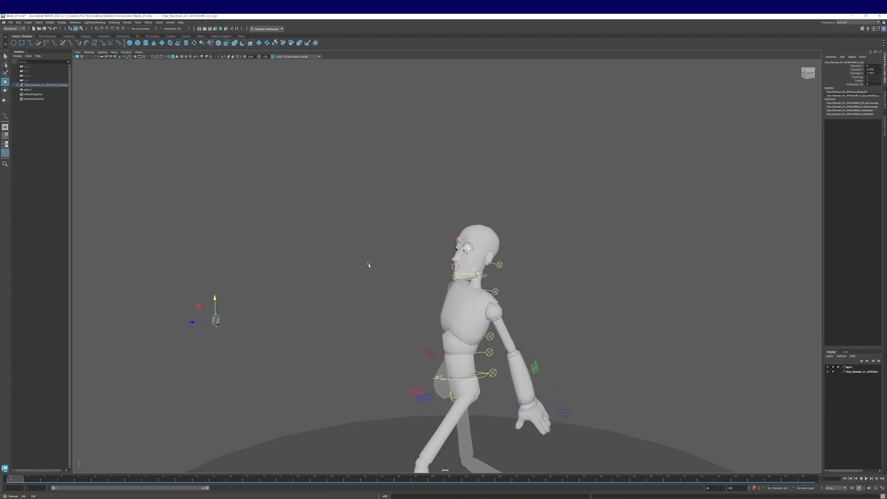
alt+right_drag(368, 265, 637, 301)
alt+middle_drag(499, 289, 495, 210)
alt+drag(393, 273, 508, 279)
alt+right_drag(508, 279, 524, 282)
alt+drag(524, 282, 483, 317)
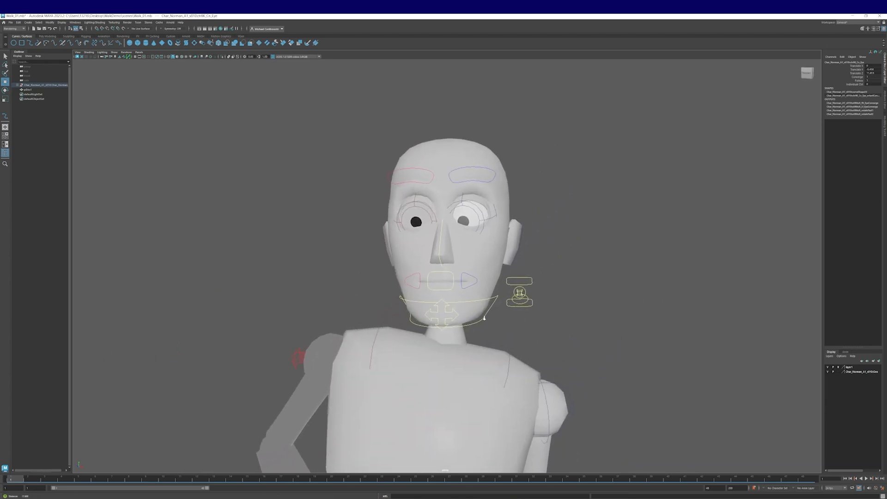
alt+right_drag(483, 316, 515, 314)
alt+middle_drag(514, 314, 514, 275)
alt+drag(515, 275, 534, 290)
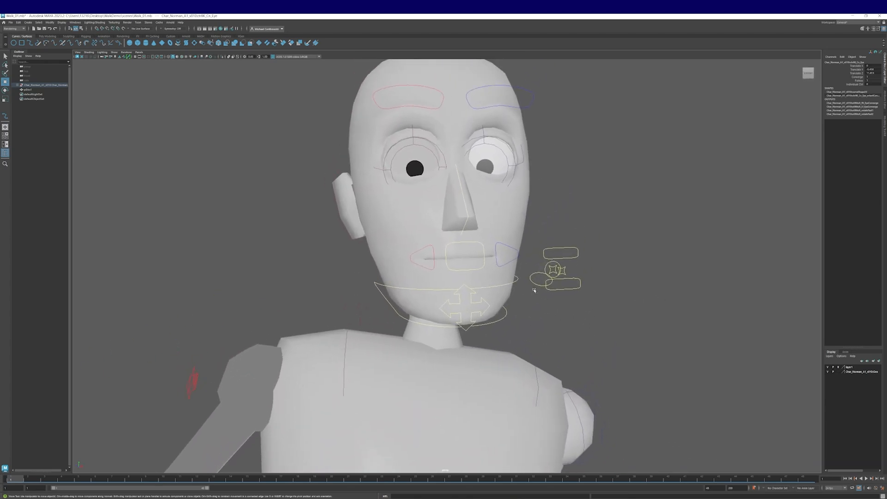
click(503, 266)
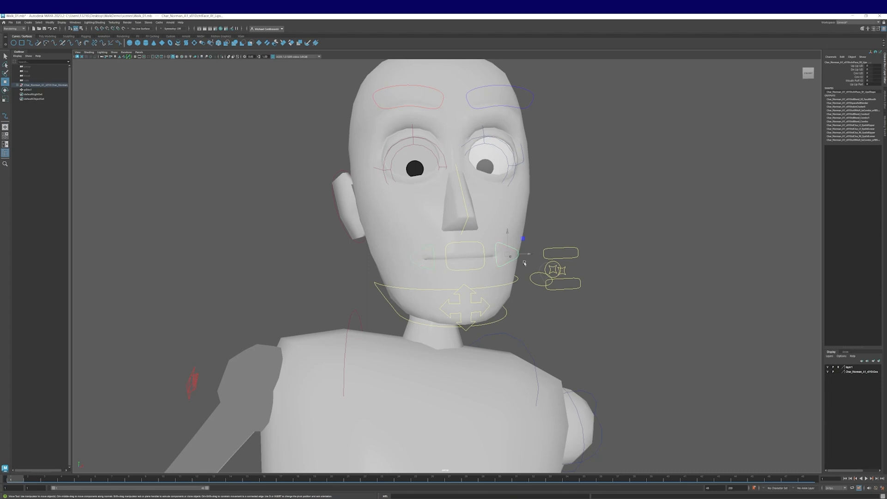
click(858, 66)
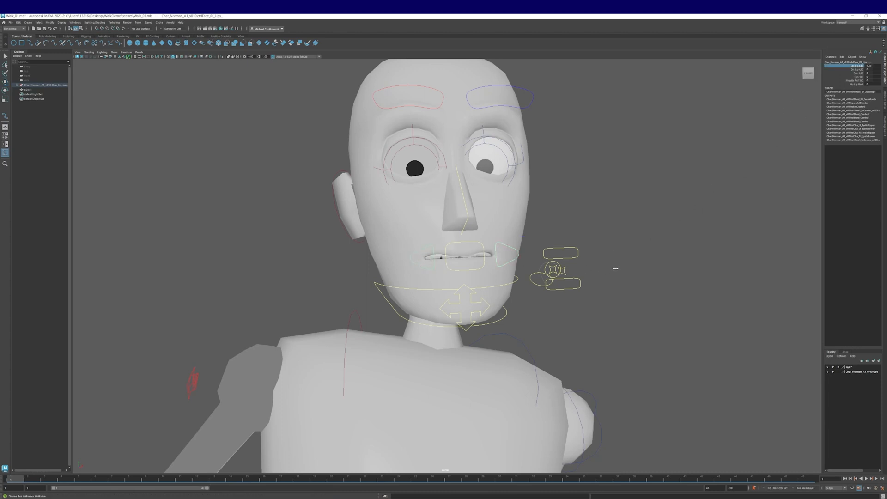
Adjust the mouth corners on both lip-corner controls to give the character a smile.
alt+drag(655, 275, 731, 193)
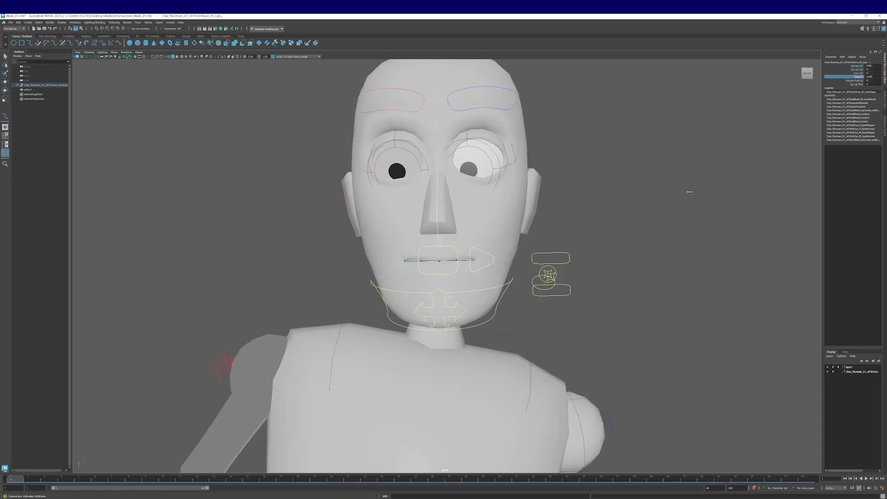
alt+drag(564, 198, 644, 227)
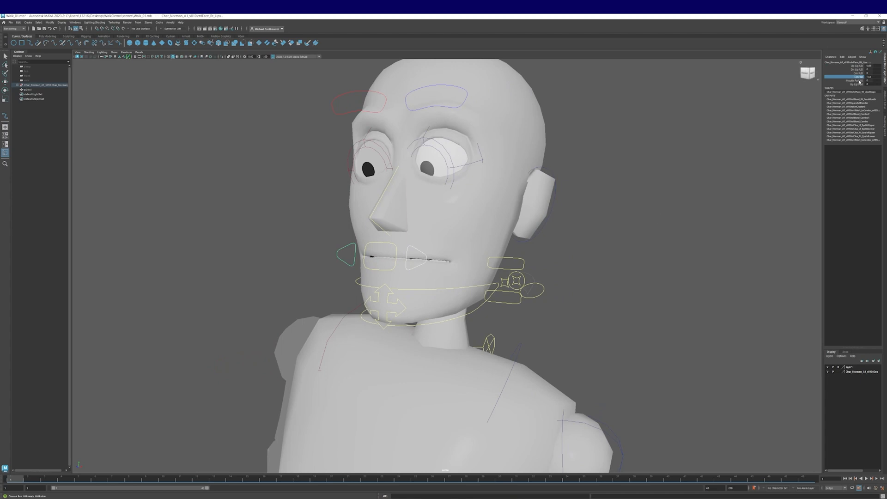
middle_drag(781, 133, 784, 222)
Adjust the up-down position of both eyebrows together using the left and right brow controls.
alt+drag(765, 226, 628, 326)
click(414, 180)
key(w)
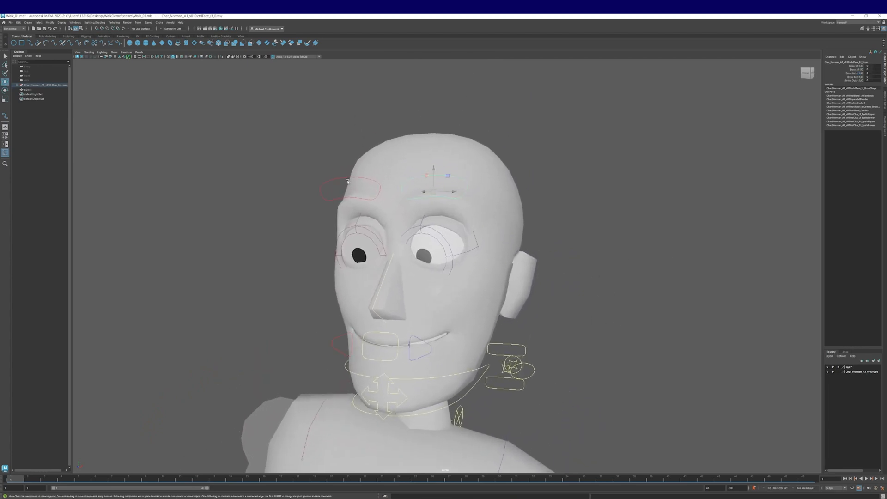
click(857, 66)
Lower both upper eyelids together using the upper-lid attribute of the two eye controls.
alt+drag(665, 217, 580, 249)
click(514, 231)
key(w)
click(857, 111)
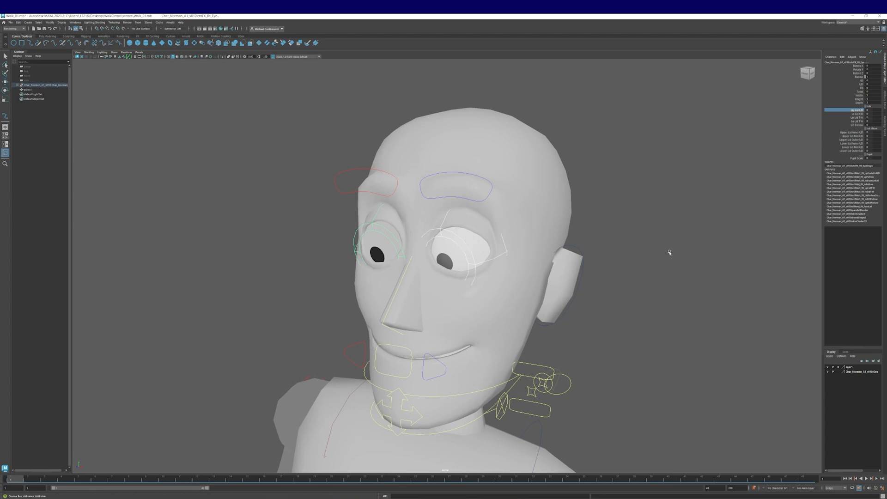
middle_drag(631, 260, 697, 264)
Tilt the jaw control slightly sideways and adjust its height to make the smile asymmetrical.
scroll(696, 267, down, 7)
alt+drag(580, 277, 546, 285)
scroll(545, 289, down, 2)
alt+middle_drag(545, 290, 562, 236)
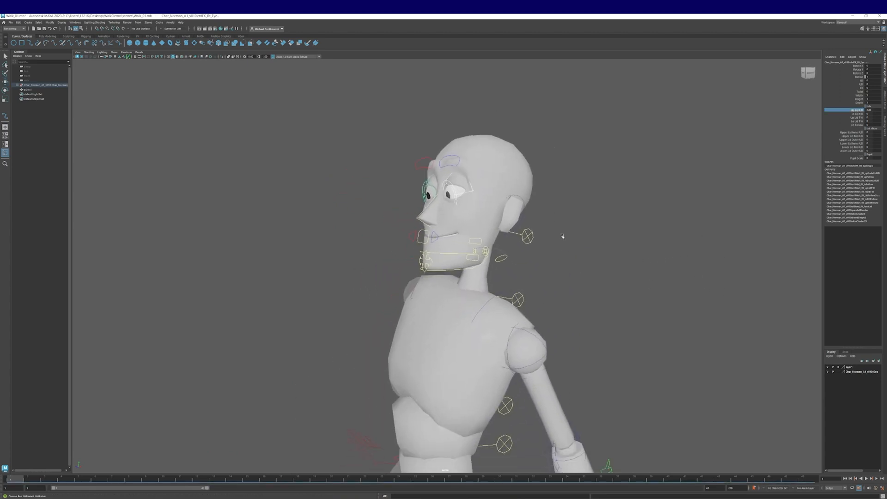
alt+right_drag(562, 235, 485, 277)
alt+drag(485, 282, 543, 277)
alt+right_drag(535, 298, 562, 283)
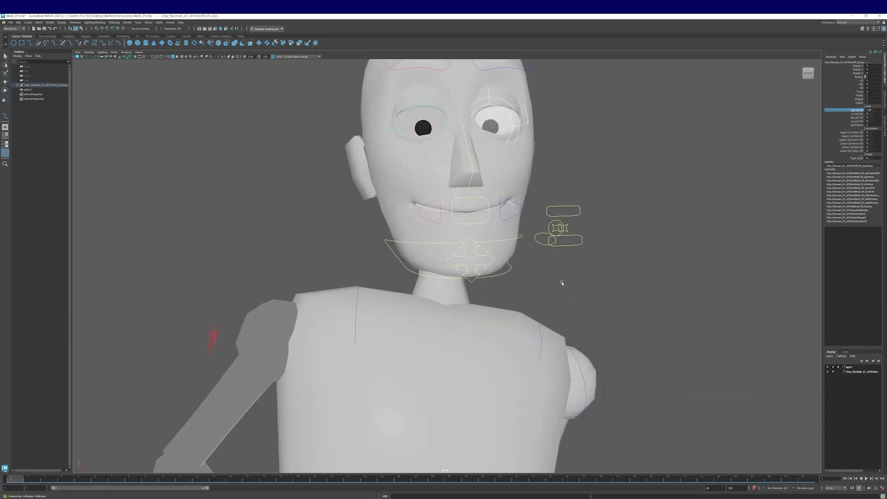
click(483, 256)
key(e)
drag(464, 206, 470, 210)
key(w)
drag(451, 166, 451, 171)
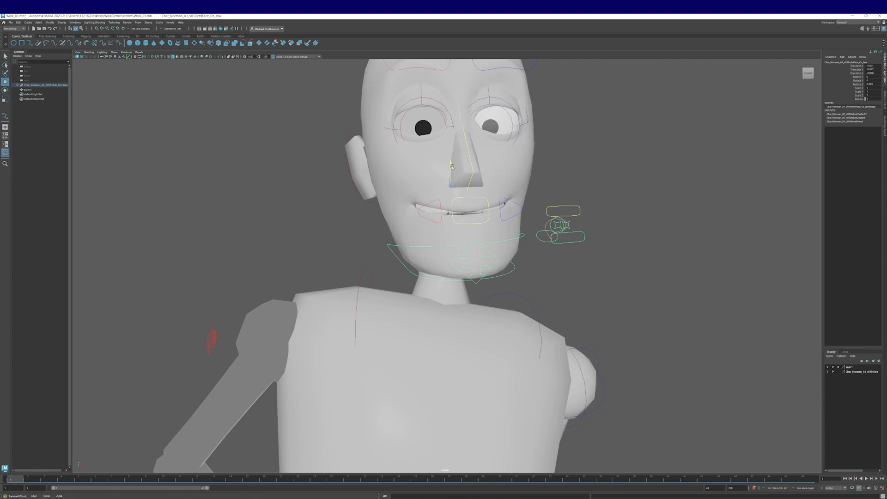
Play the walk cycle with the whole body in view to check the facial pose, and return to the first frame.
alt+drag(552, 256, 450, 260)
alt+right_drag(656, 271, 450, 249)
alt+middle_drag(451, 250, 454, 223)
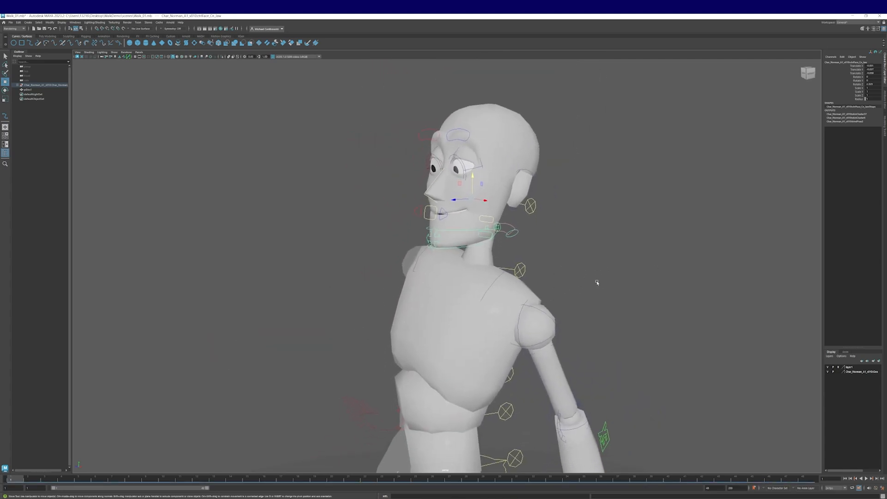
alt+right_drag(582, 281, 455, 285)
alt+drag(456, 285, 584, 292)
click(624, 315)
alt+right_drag(623, 315, 450, 295)
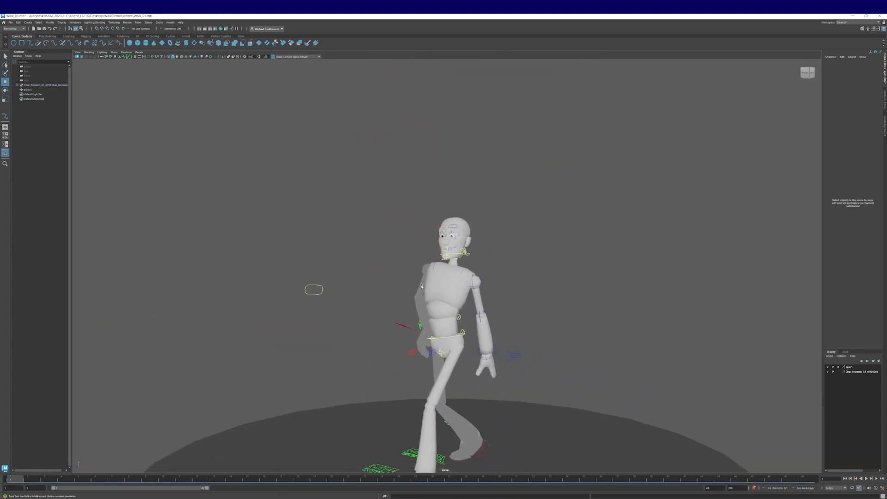
alt+middle_drag(450, 296, 458, 242)
alt+right_drag(455, 266, 344, 282)
alt+middle_drag(447, 310, 450, 289)
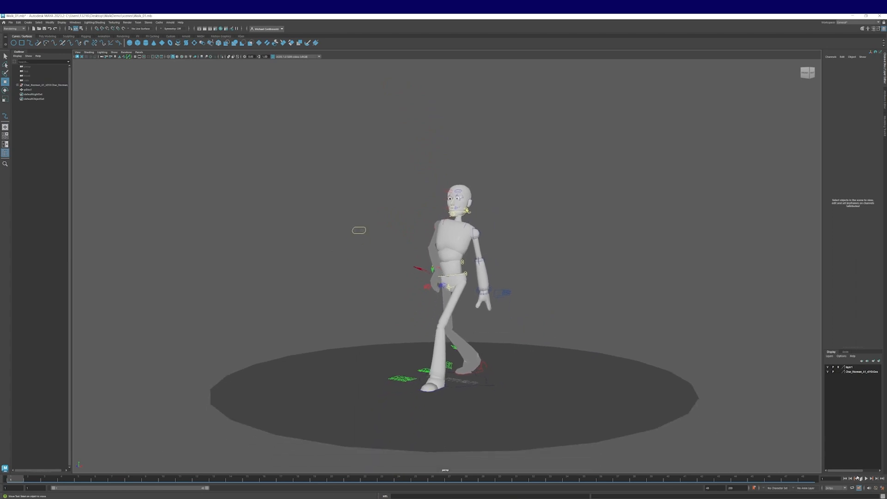
click(866, 479)
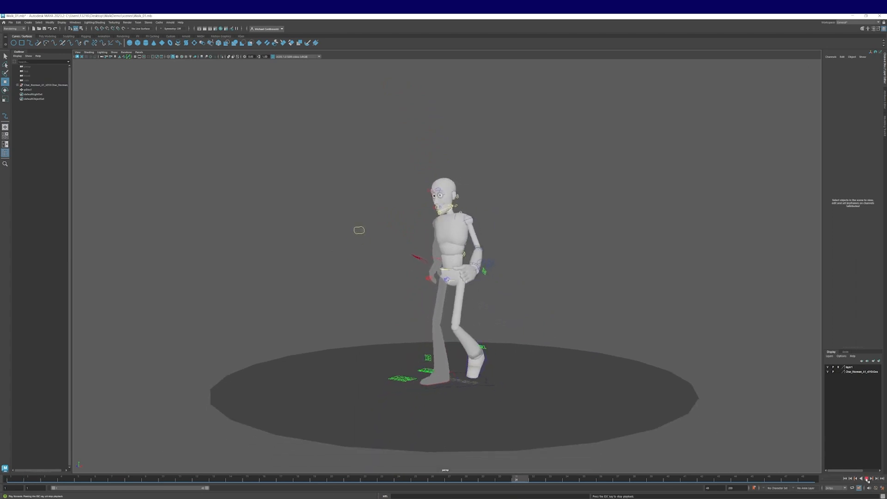
click(866, 479)
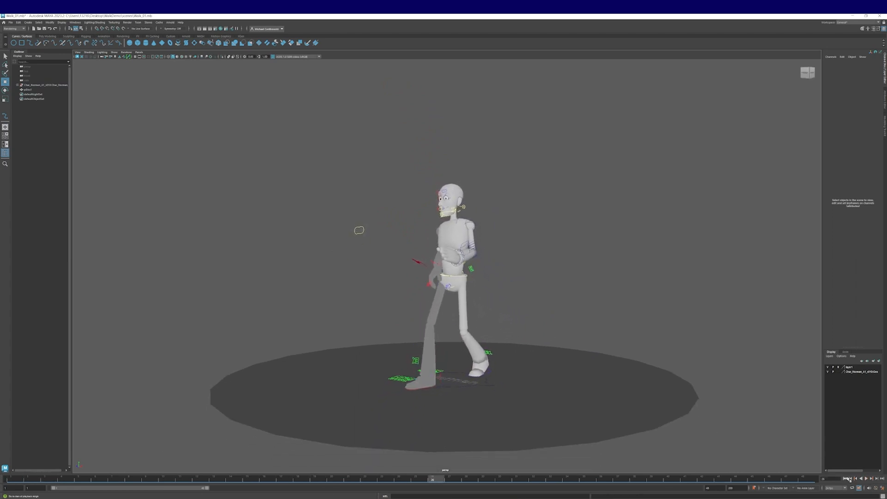
click(846, 479)
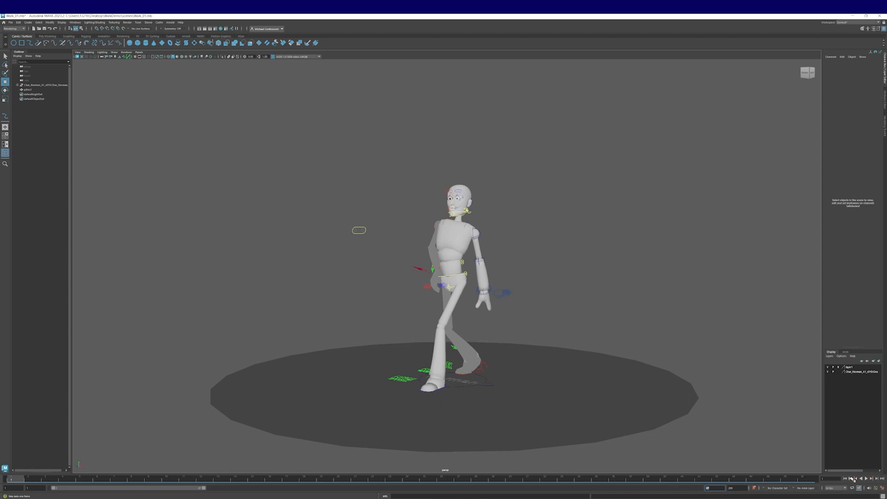
Set the playback range to end at frame 47, play the loop to check it, and return to the first frame.
click(866, 479)
alt+middle_drag(542, 296, 523, 286)
alt+right_drag(523, 286, 636, 326)
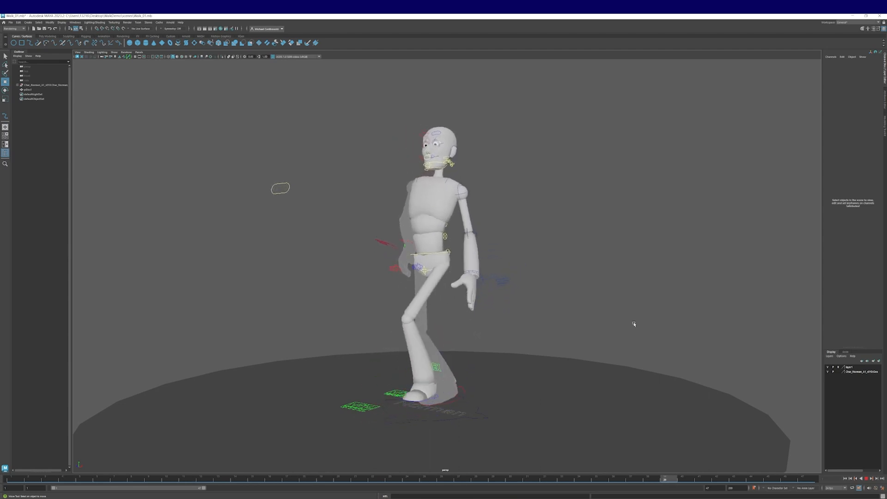
click(867, 480)
click(844, 479)
Inspect the character's starting pose from a few angles and save the scene.
alt+drag(660, 341, 576, 370)
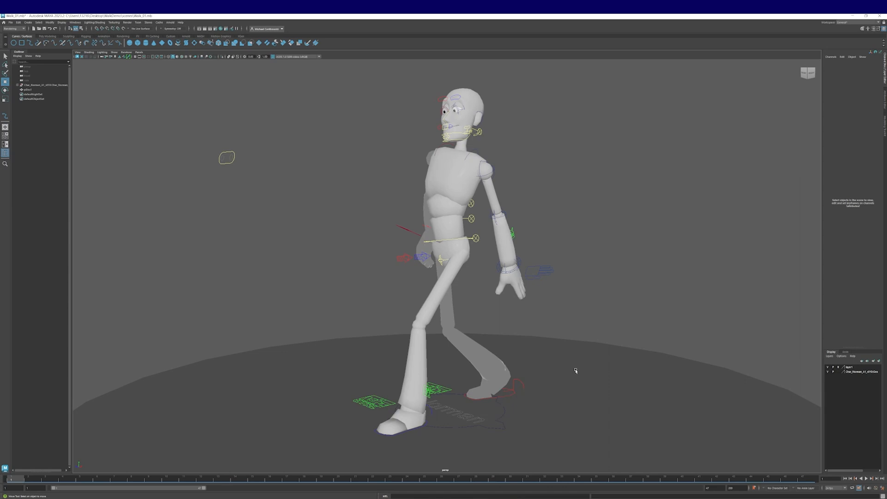
alt+drag(533, 360, 542, 355)
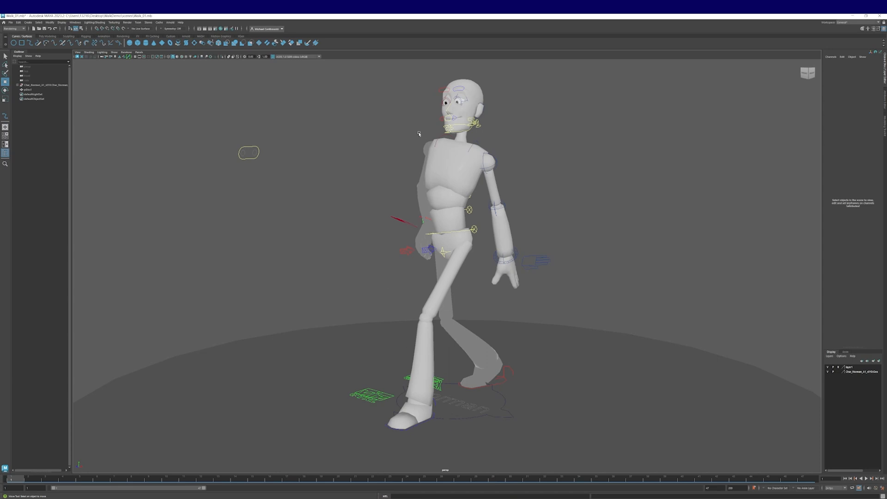
alt+drag(569, 313, 540, 327)
key(ctrl+s)
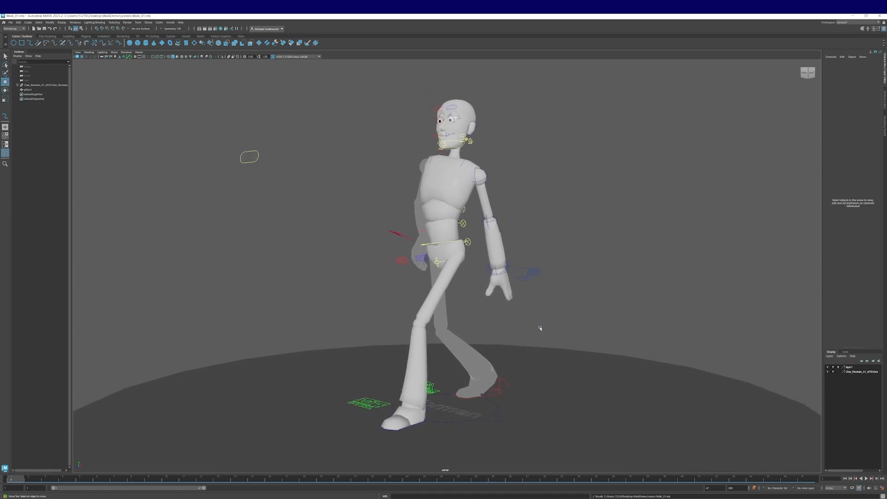
Create an animation layer from the selected left shoulder and elbow controls, and rename it for the arm.
click(846, 352)
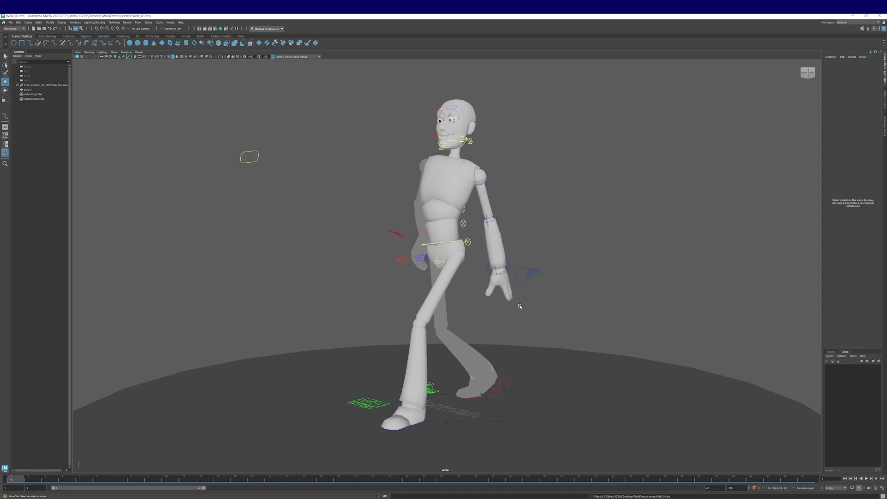
click(480, 182)
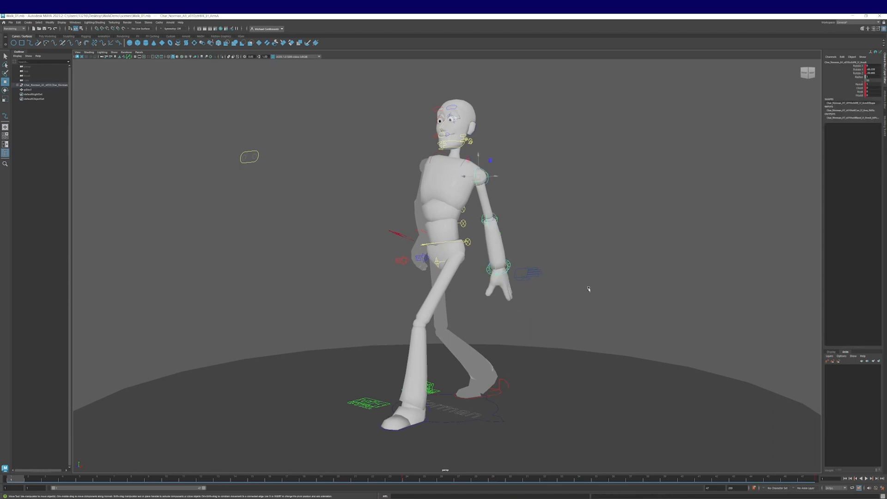
alt+drag(588, 291, 576, 280)
click(499, 220)
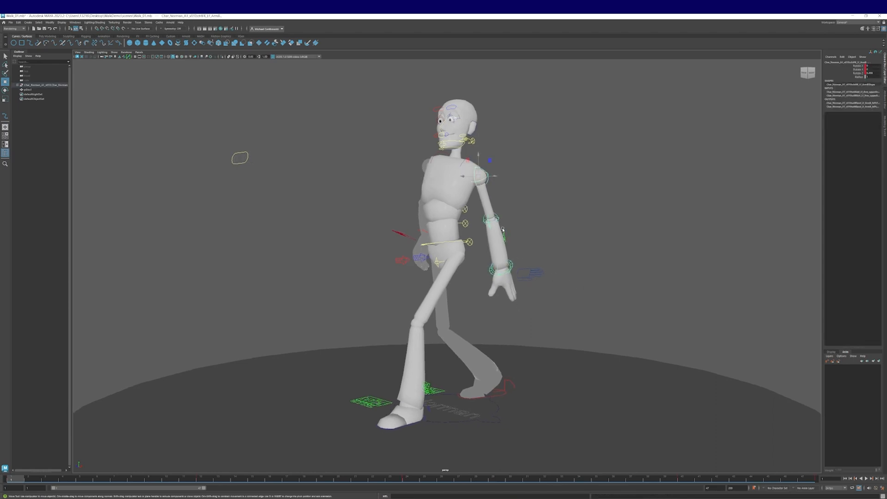
click(881, 362)
double_click(858, 368)
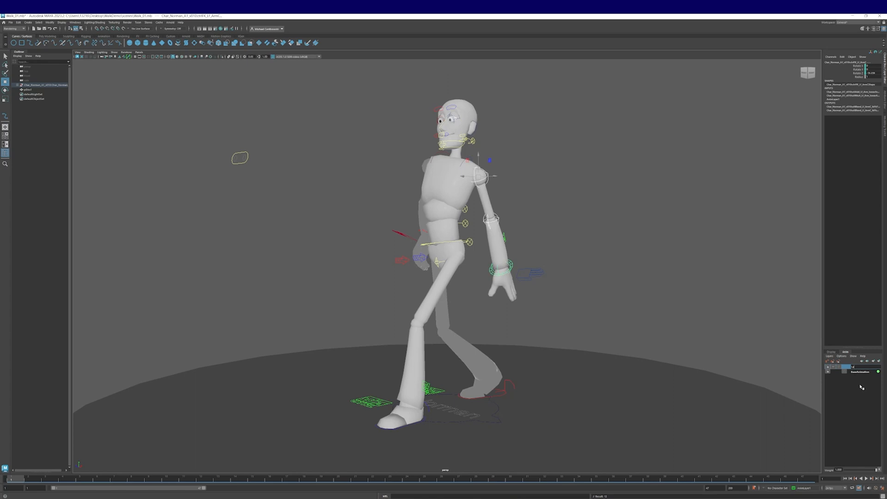
key(Return)
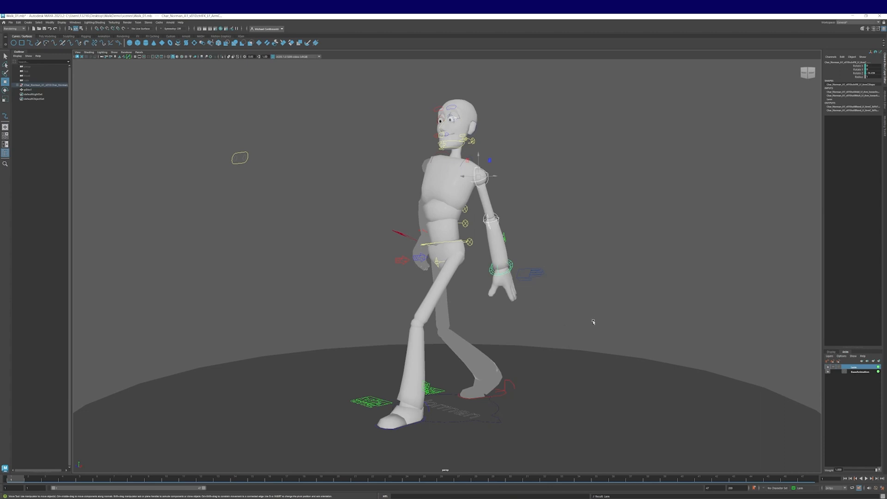
Add the selected left arm controls to the new animation layer.
alt+middle_drag(593, 322, 587, 316)
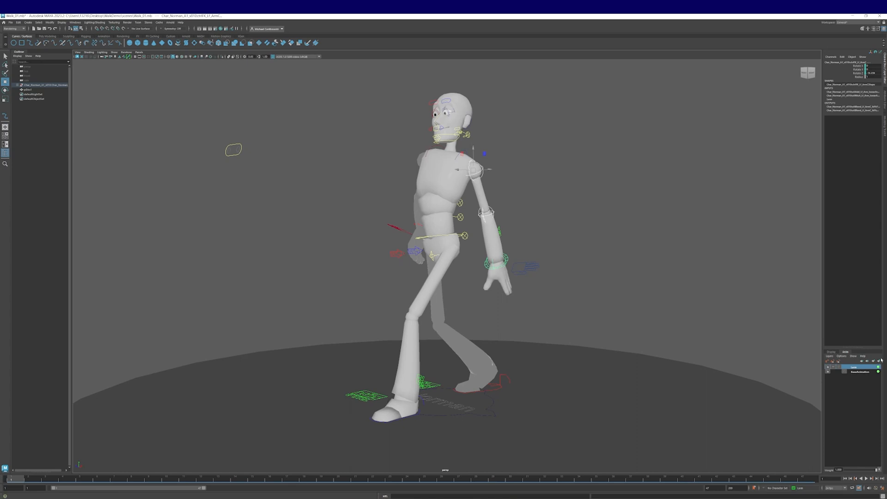
right_click(852, 368)
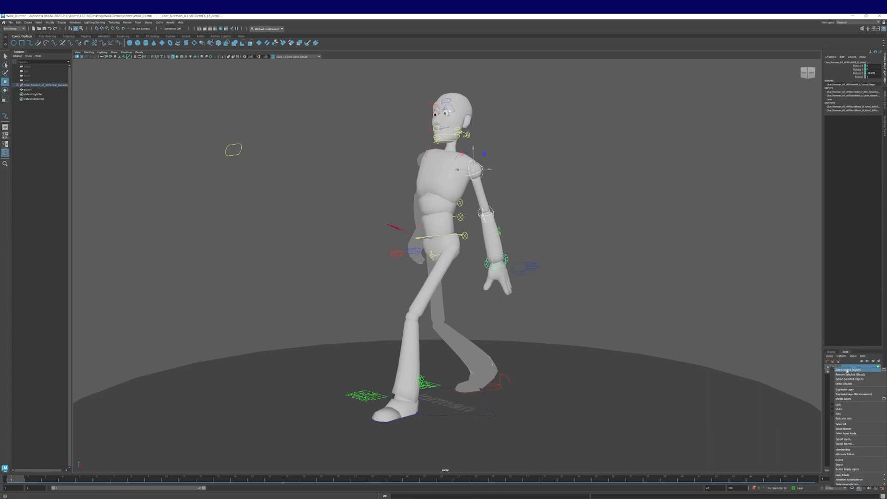
click(851, 370)
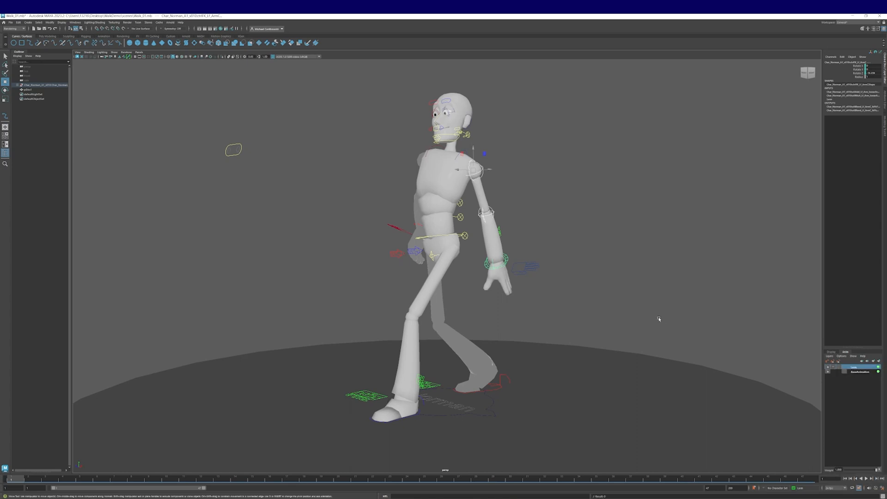
Play the cycle with the arm layer active, and play it again with the BaseAnimation layer selected.
alt+drag(574, 337, 562, 340)
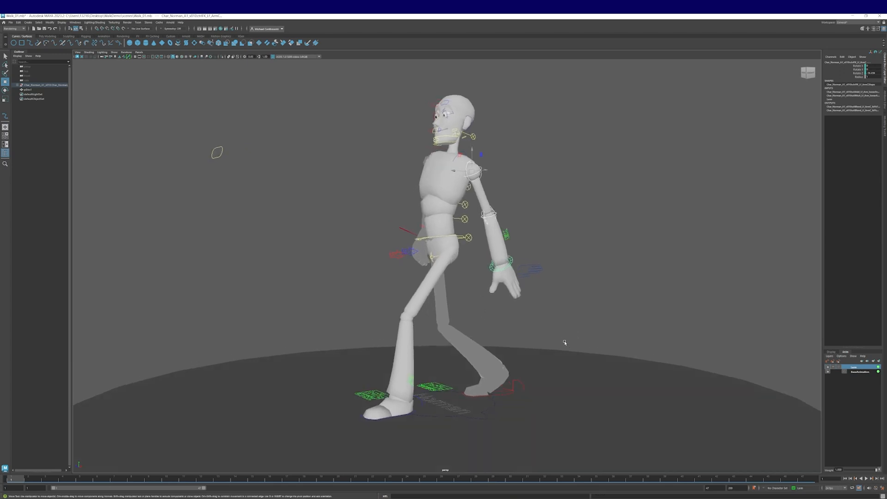
click(867, 478)
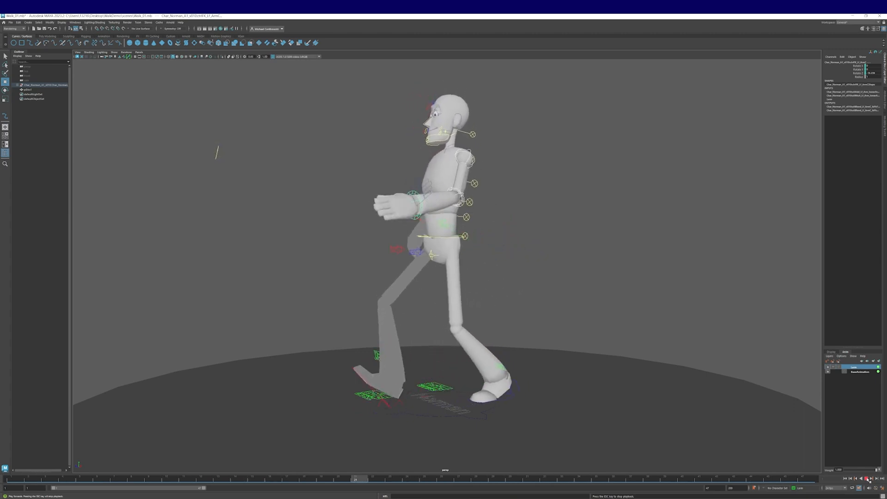
click(867, 479)
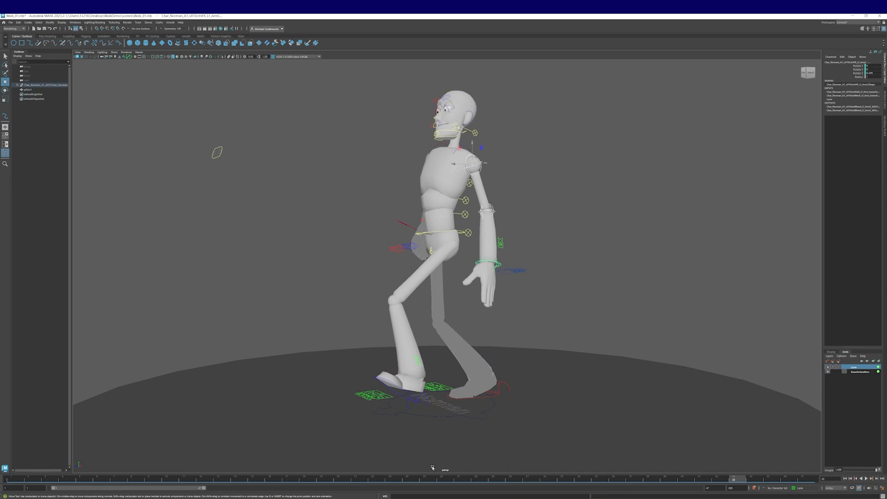
key(alt+v)
key(alt+v)
click(859, 372)
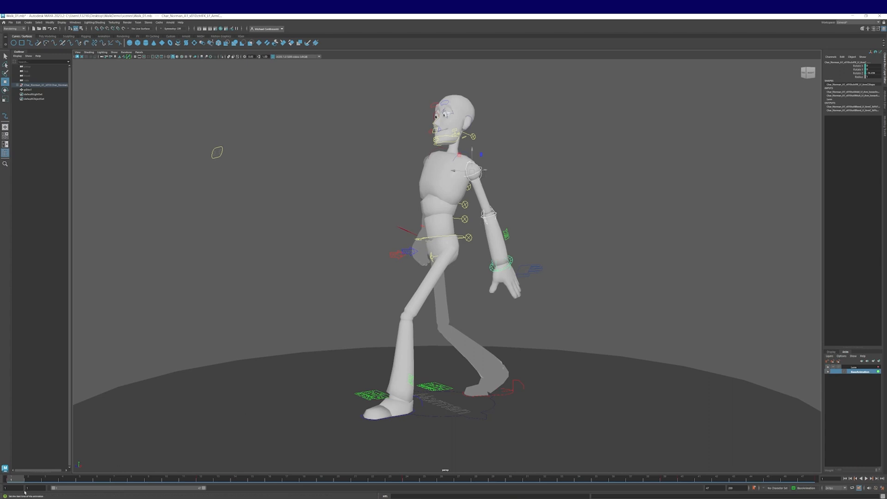
key(alt+v)
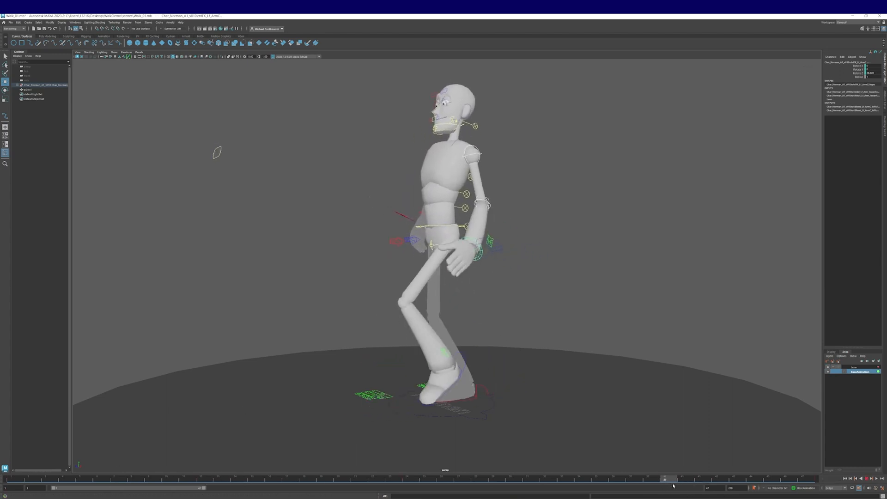
Stop the playback and set the end of the playback range to frame 48.
key(alt+v)
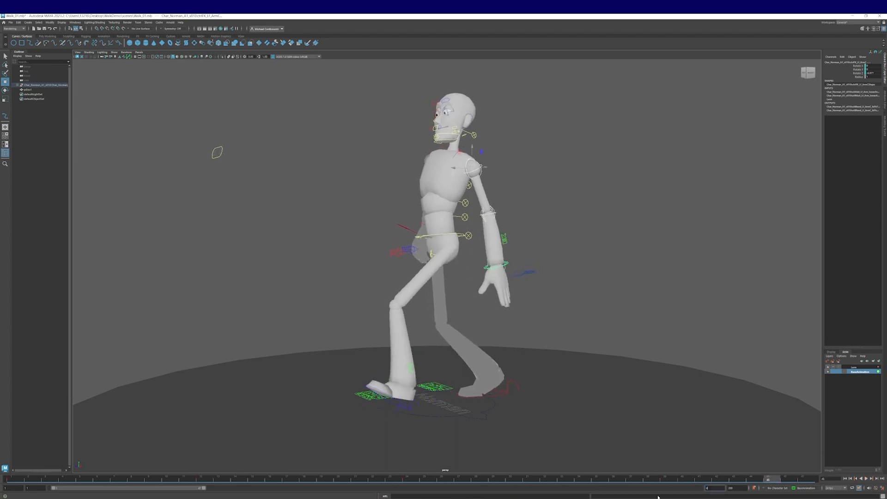
key(Return)
alt+drag(558, 288, 558, 315)
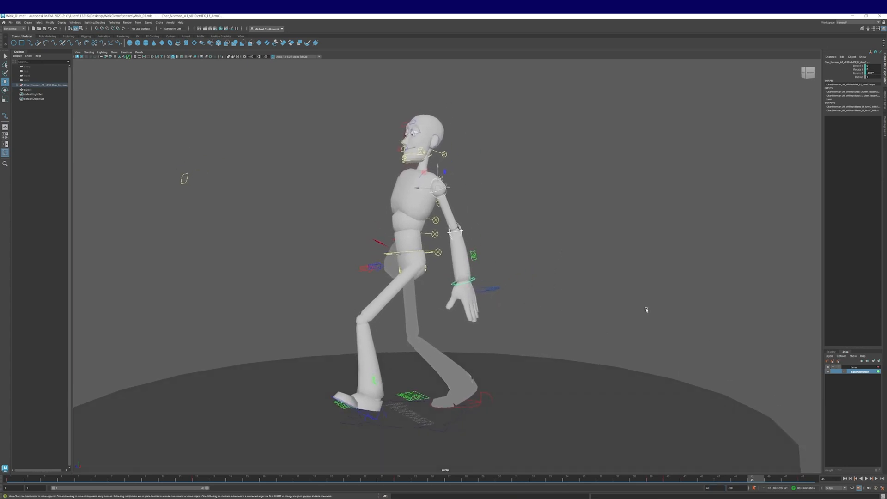
On the arm animation layer, rotate the left shoulder, elbow and wrist controls so the arm swings further behind the body.
click(856, 368)
alt+drag(584, 300, 463, 203)
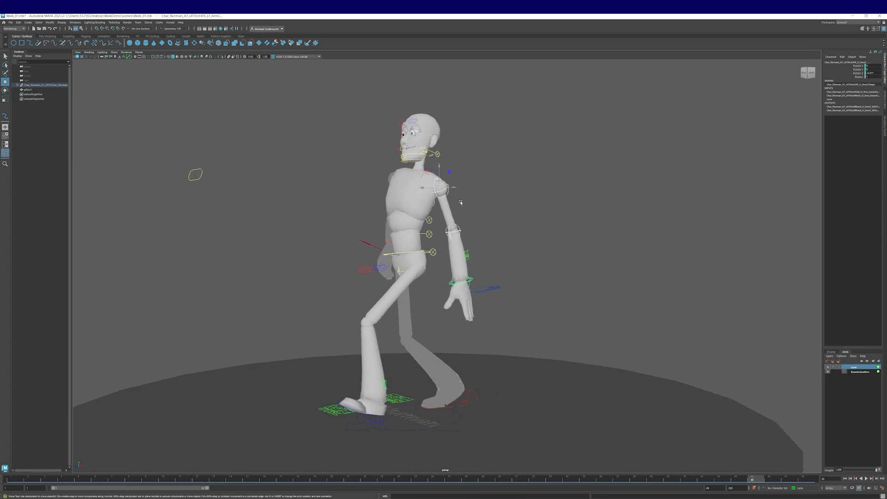
click(434, 186)
key(e)
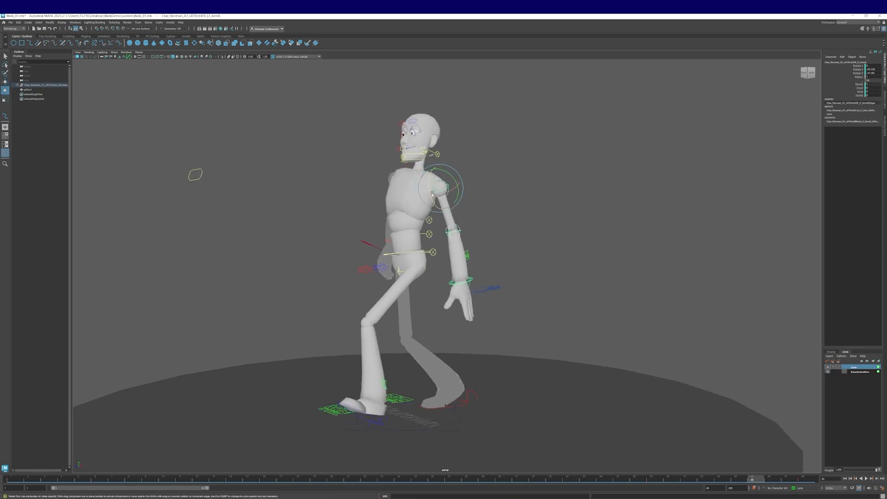
alt+drag(499, 231, 448, 241)
drag(431, 207, 461, 216)
click(468, 217)
click(515, 221)
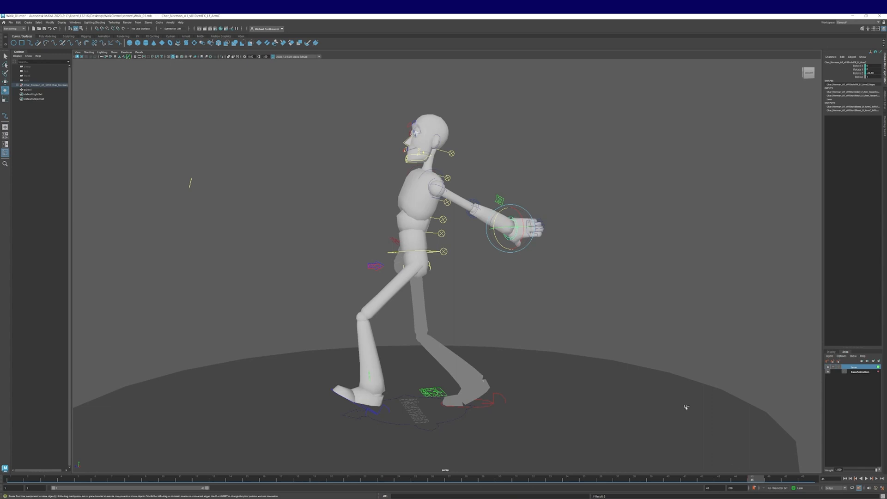
Copy the left shoulder control's back-swing key and paste it at frame 48 and at frame 1.
click(475, 201)
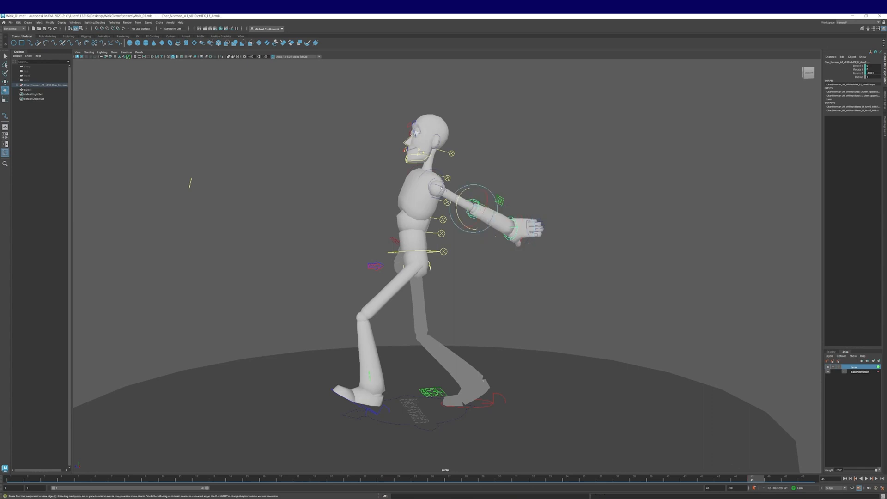
click(430, 182)
right_click(752, 480)
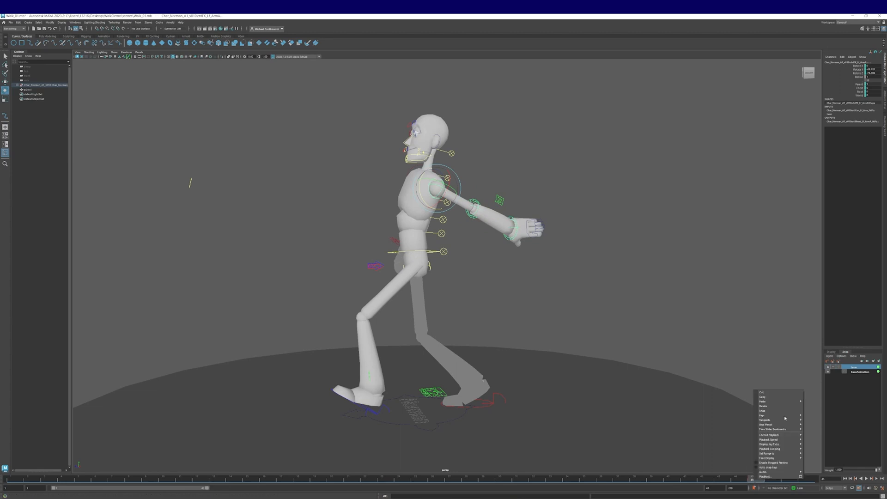
click(780, 396)
click(807, 479)
right_click(807, 480)
mouse_move(818, 398)
click(777, 403)
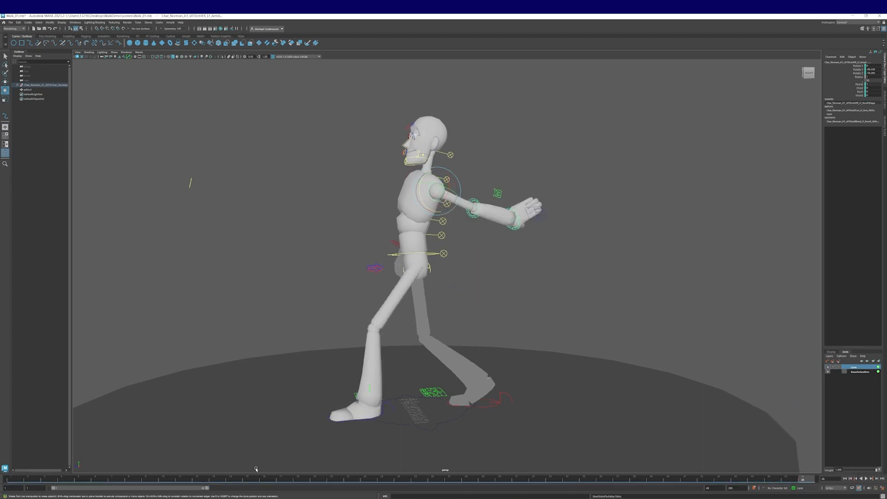
click(11, 478)
right_click(14, 479)
mouse_move(27, 402)
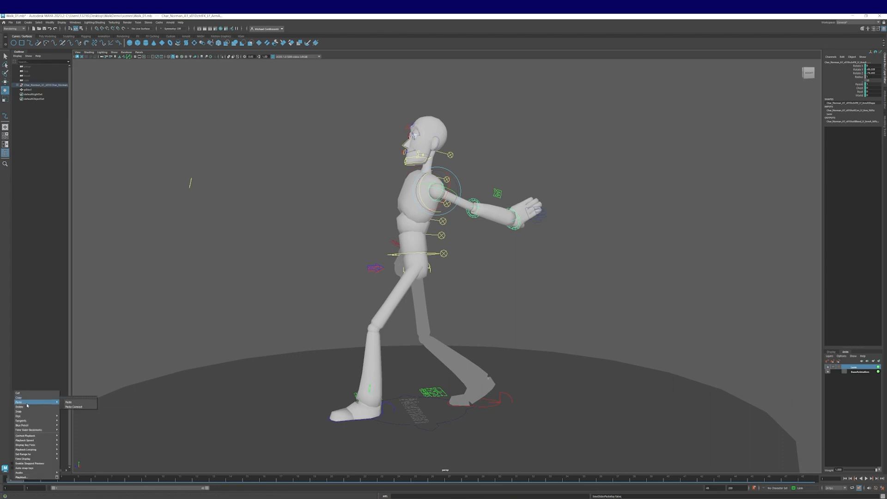
click(69, 402)
At frame 24, rotate the left shoulder control to raise the arm in front of the chest and key it.
mouse_move(17, 473)
mouse_down()
mouse_move(535, 478)
mouse_move(403, 476)
mouse_up()
alt+middle_drag(466, 338, 478, 355)
drag(444, 210, 421, 210)
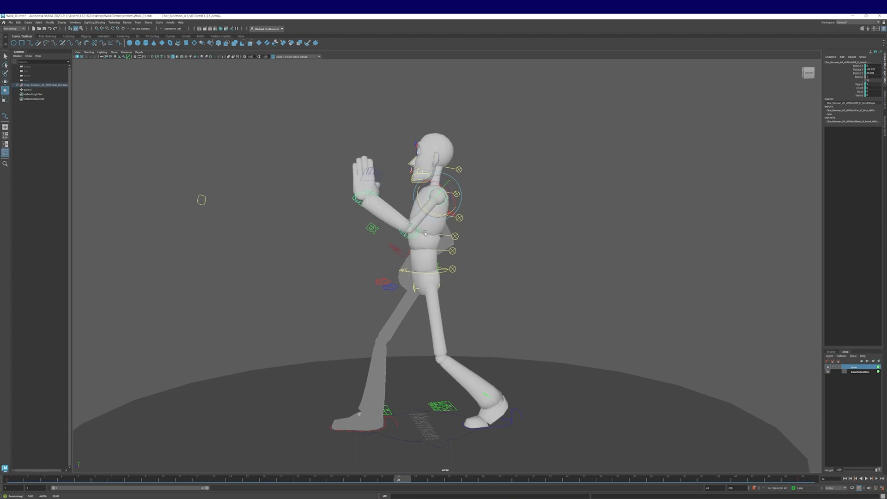
click(487, 222)
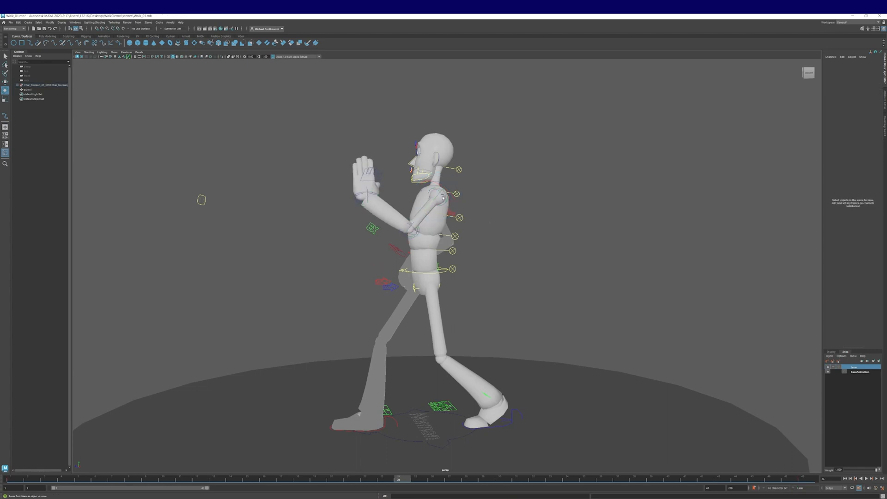
click(446, 206)
drag(442, 216, 433, 214)
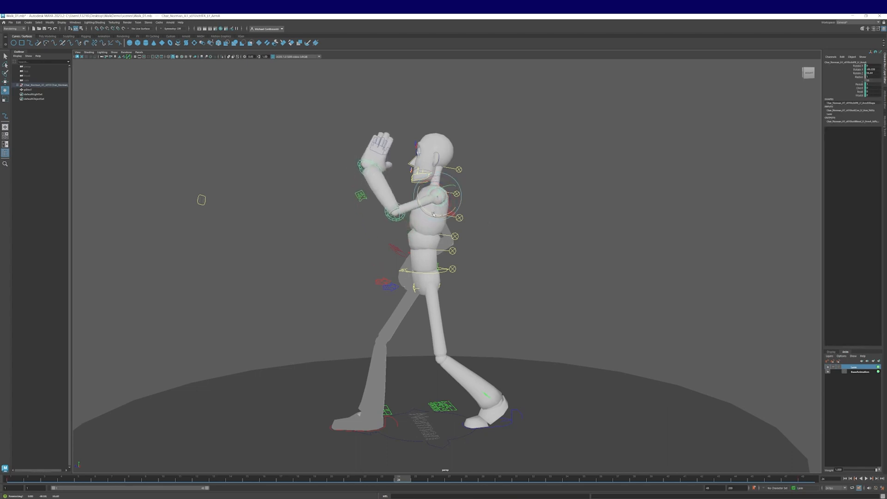
key(s)
Play the walk cycle from the first frame and examine the exaggerated left arm swing from the side.
alt+drag(532, 388, 555, 384)
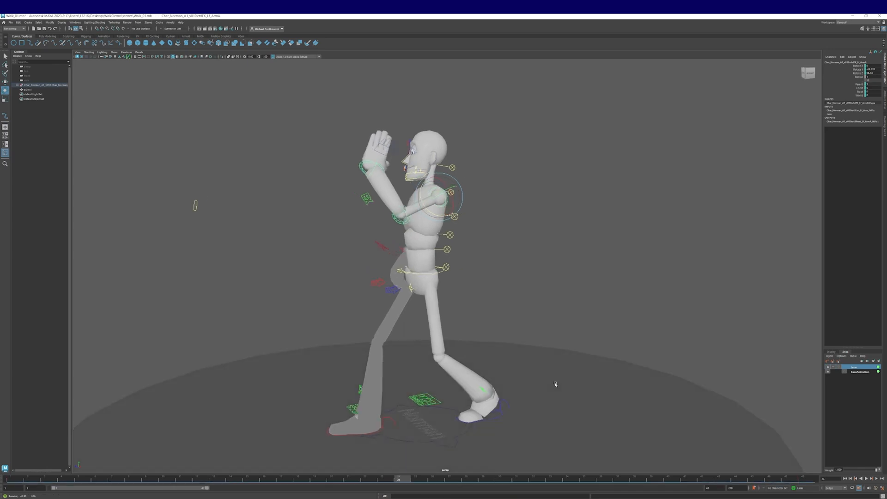
alt+right_drag(554, 384, 528, 375)
alt+middle_drag(528, 375, 526, 391)
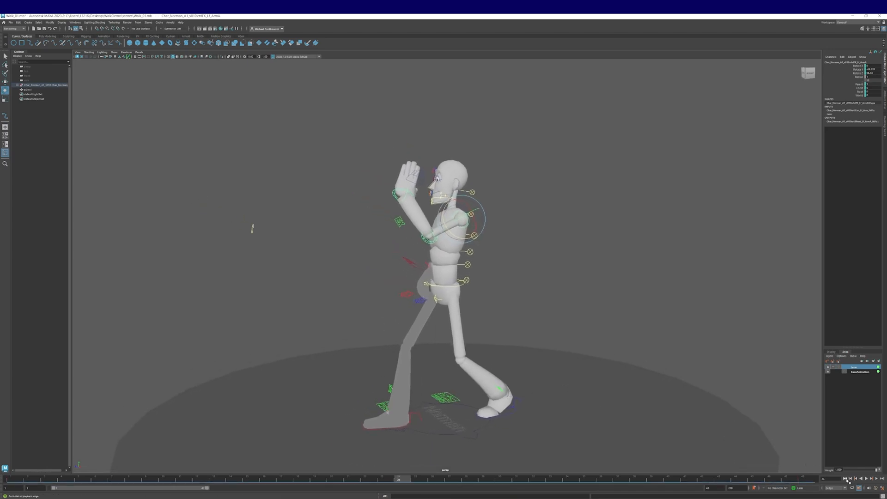
click(847, 479)
click(866, 479)
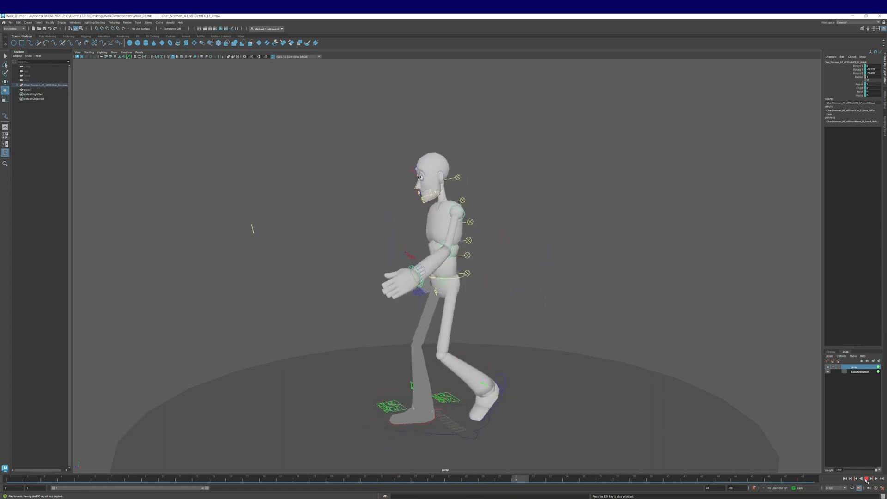
alt+drag(625, 419, 605, 417)
alt+middle_drag(605, 417, 568, 379)
alt+right_drag(572, 402, 563, 397)
alt+middle_drag(563, 397, 600, 398)
alt+right_drag(601, 398, 599, 406)
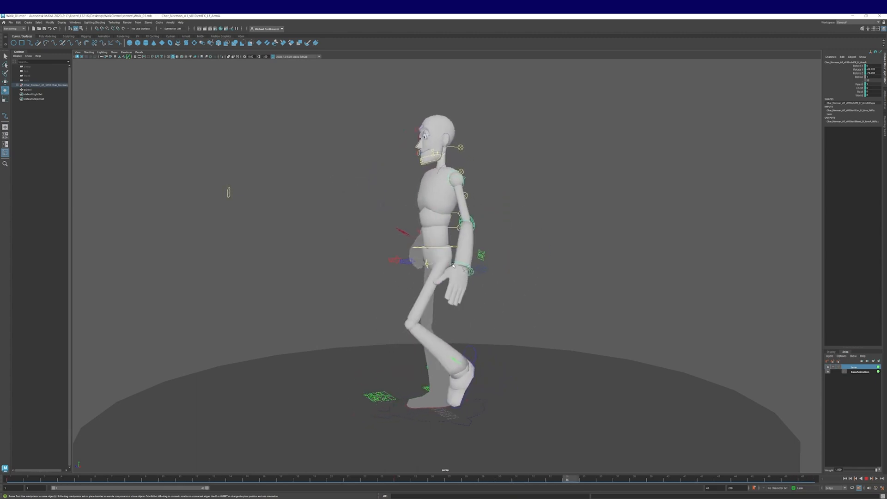
click(866, 479)
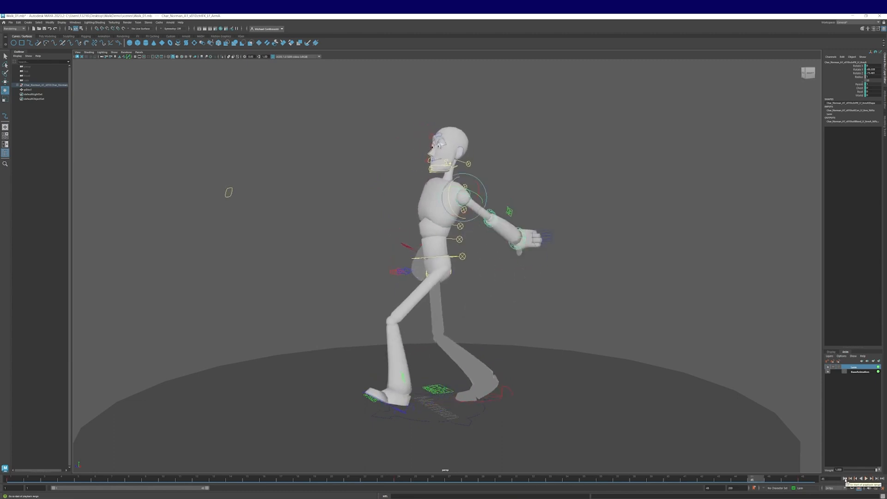
Replay the cycle from the start, reduce the arm layer's weight to soften the swing, and return to the first frame.
click(845, 480)
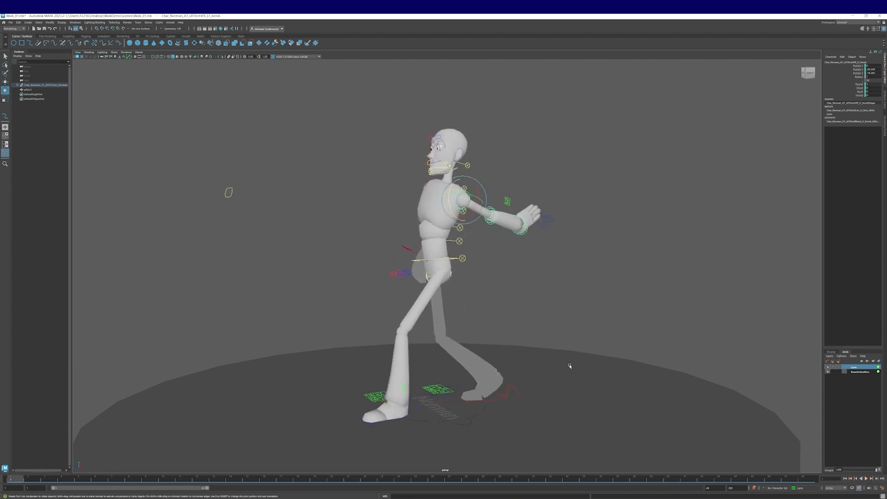
click(866, 478)
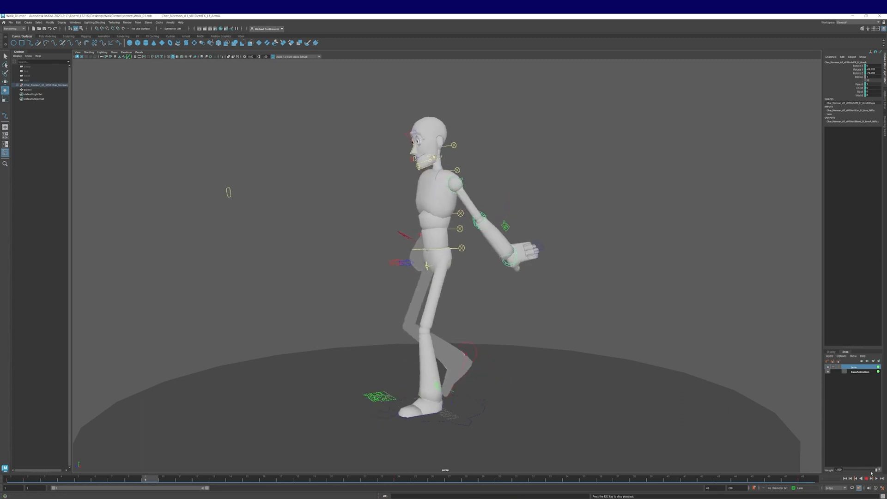
drag(872, 471, 858, 472)
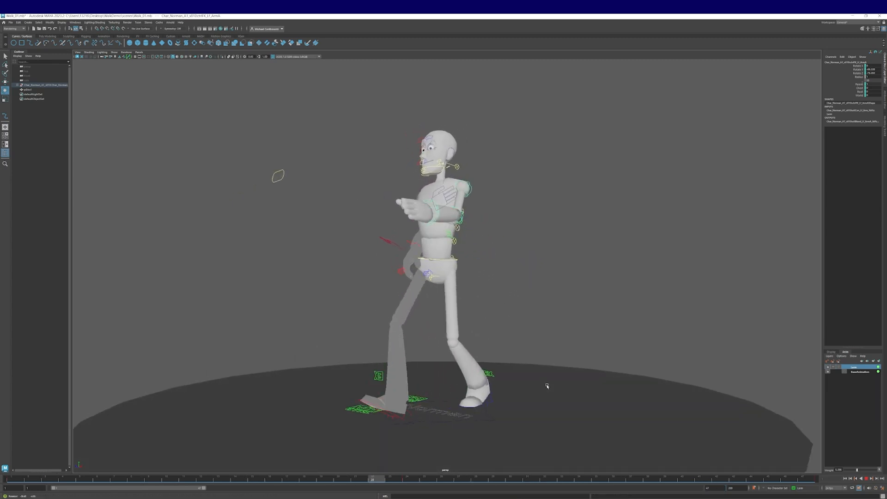
scroll(546, 373, down, 5)
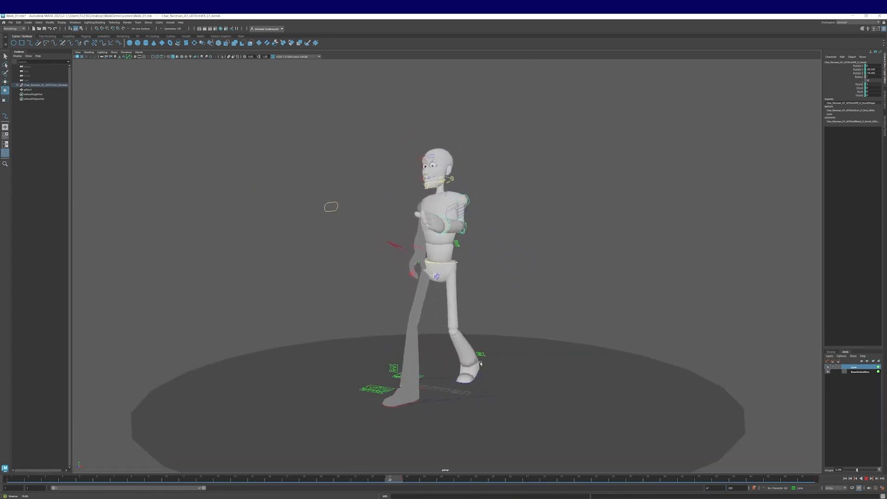
scroll(498, 356, up, 3)
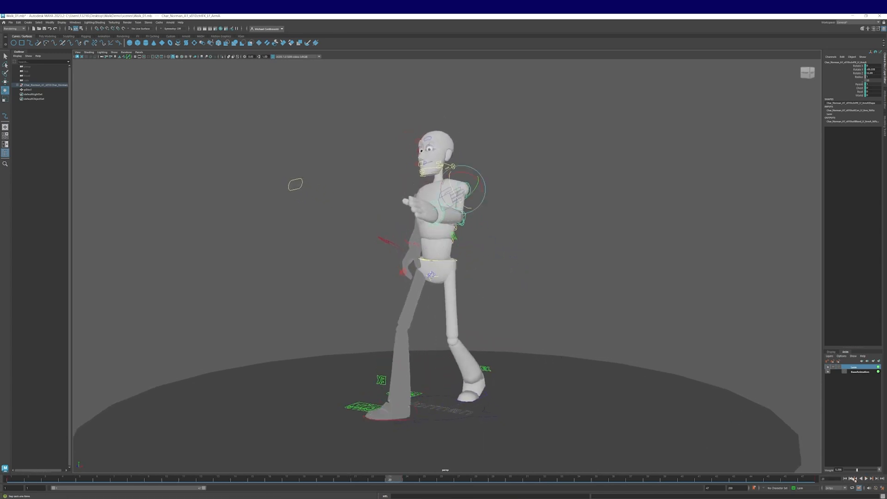
click(845, 479)
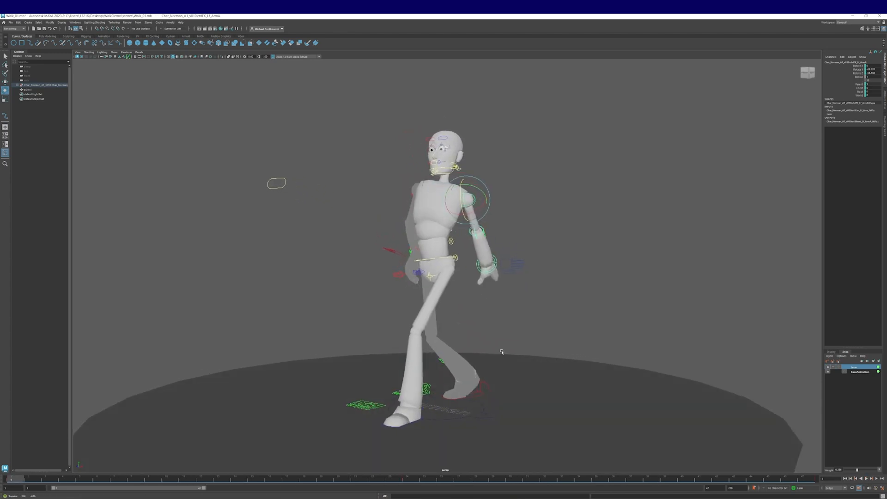
Hide all object types in the viewport, show only polygons and NURBS surfaces, and clear the selection.
alt+middle_drag(506, 345, 515, 354)
alt+right_drag(515, 353, 560, 360)
alt+middle_drag(560, 361, 575, 347)
alt+right_drag(576, 346, 547, 351)
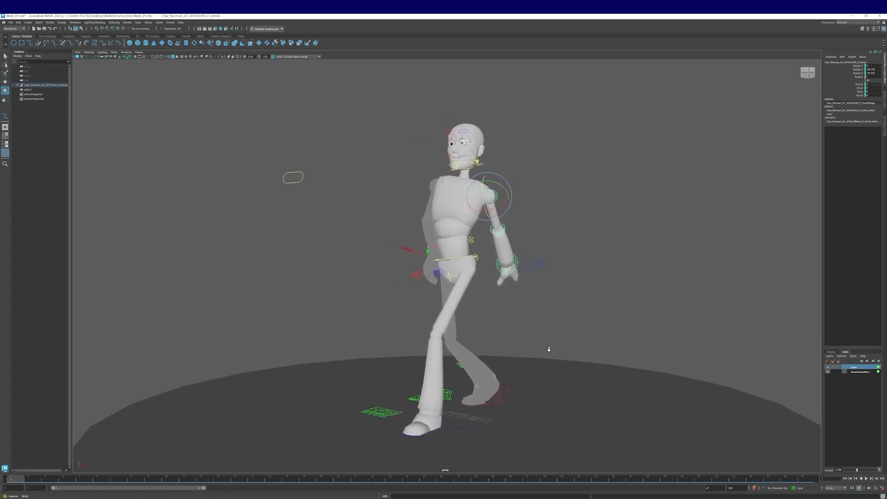
alt+middle_drag(547, 349, 547, 357)
alt+drag(547, 357, 543, 355)
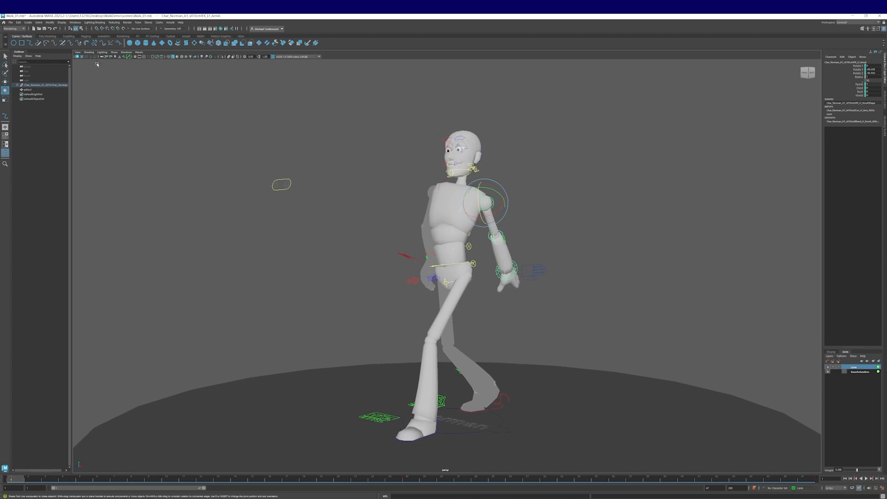
click(114, 53)
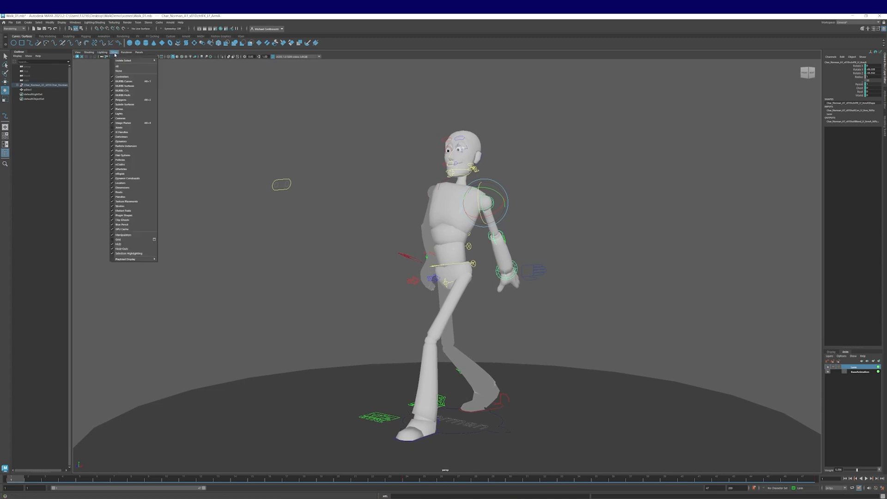
click(126, 71)
click(114, 54)
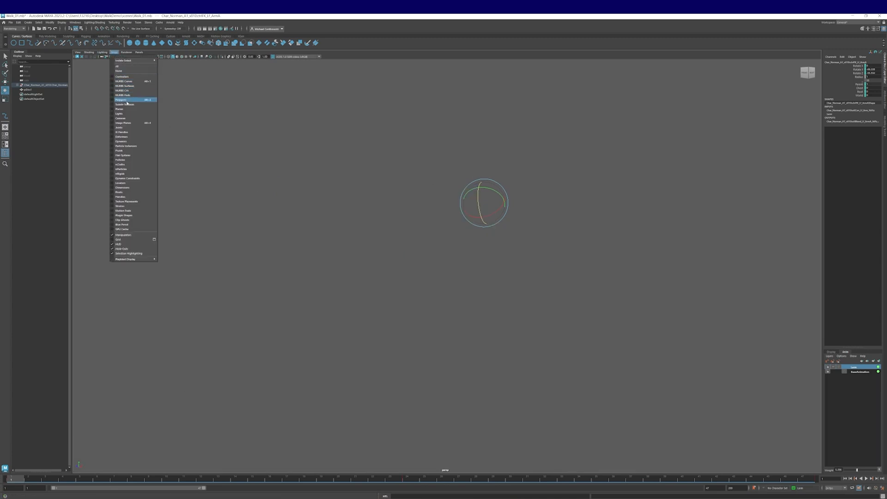
click(125, 100)
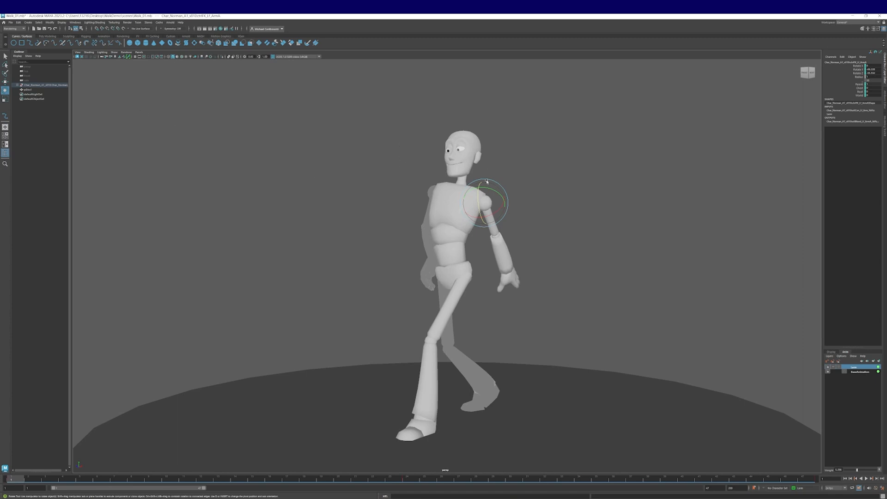
click(114, 53)
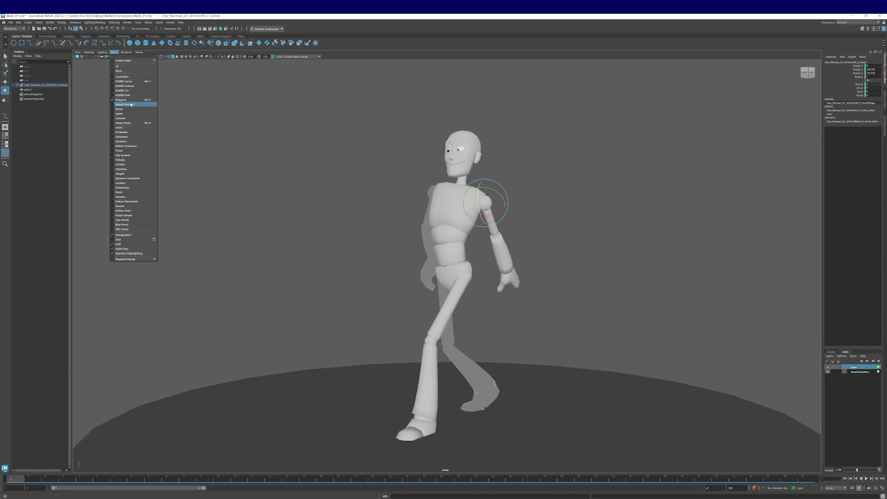
click(125, 86)
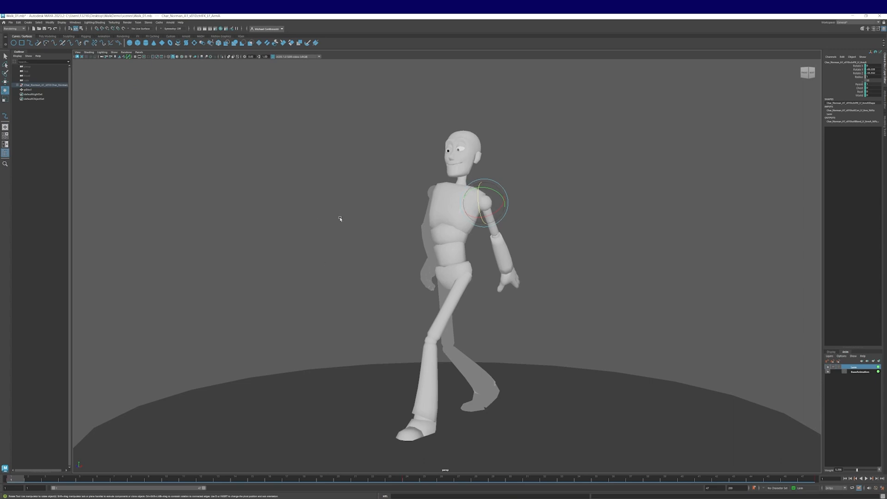
click(340, 218)
Enable Screen Space Ambient Occlusion in the Viewport 2.0 renderer settings, lower its amount to a faint effect, and close the settings.
click(126, 52)
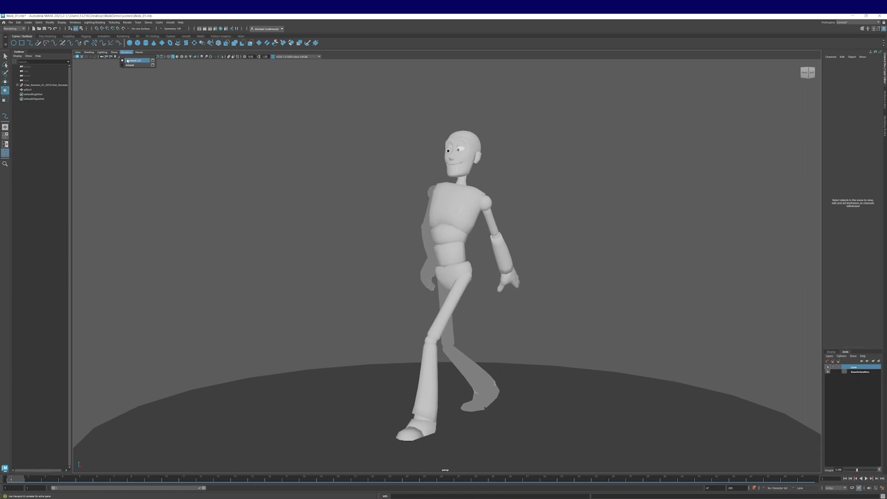
click(153, 63)
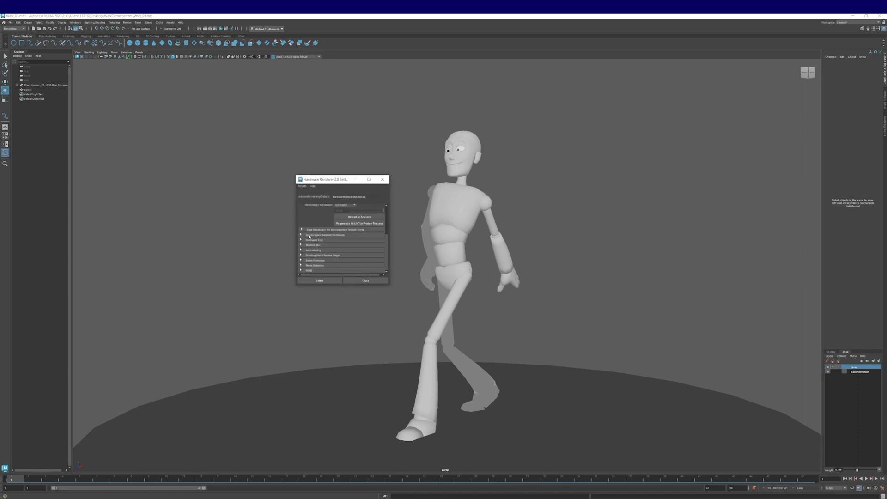
click(319, 235)
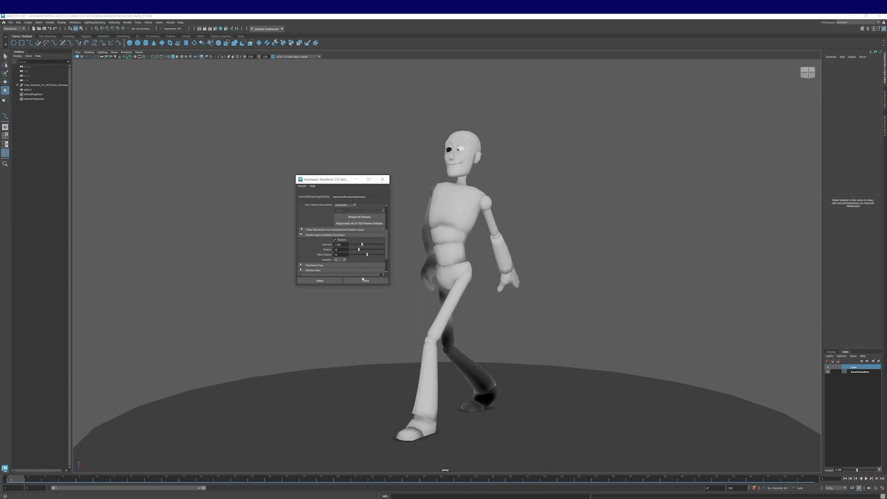
click(335, 241)
click(336, 240)
drag(362, 246, 352, 246)
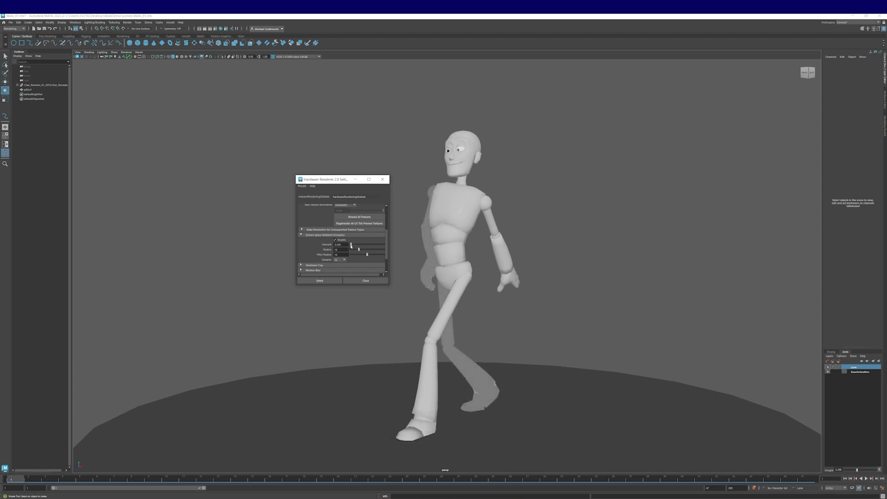
drag(351, 246, 353, 247)
click(366, 281)
alt+drag(488, 350, 506, 340)
scroll(513, 346, up, 2)
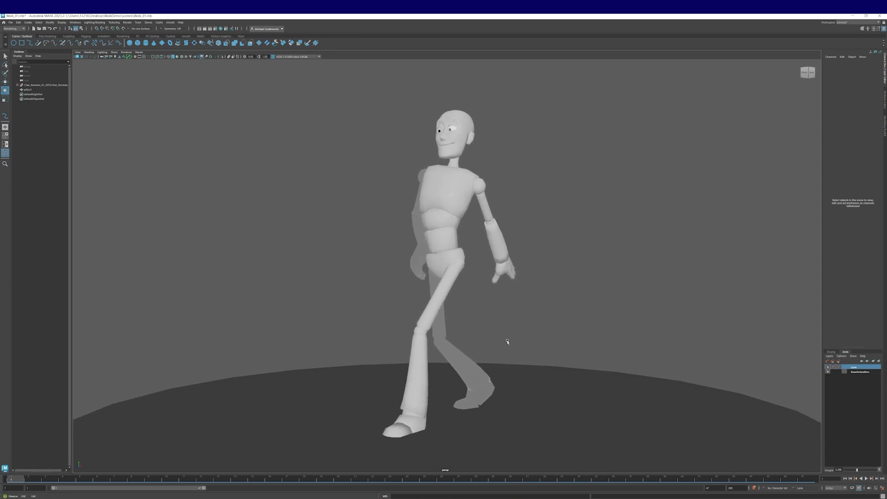
Playblast the walk cycle at quality 100 and save it to a movie file named Walk1.
scroll(525, 344, up, 2)
alt+right_drag(525, 342, 499, 339)
alt+middle_drag(499, 340, 501, 346)
right_click(439, 478)
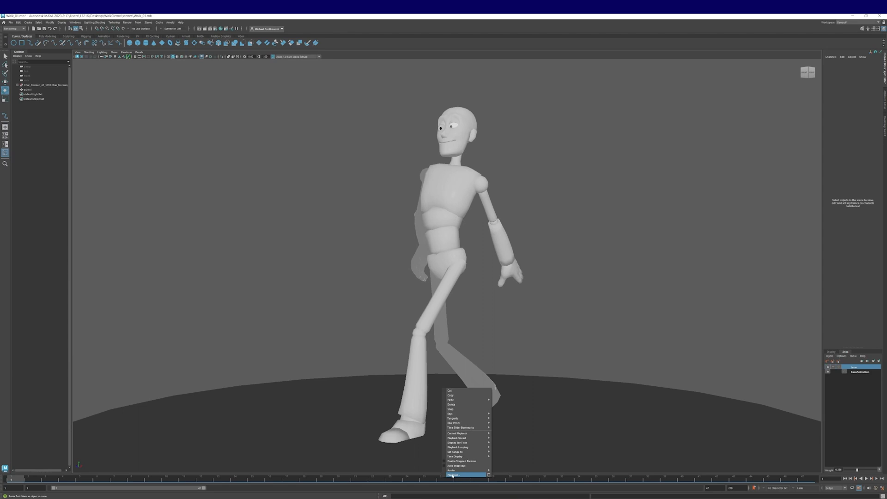
click(489, 475)
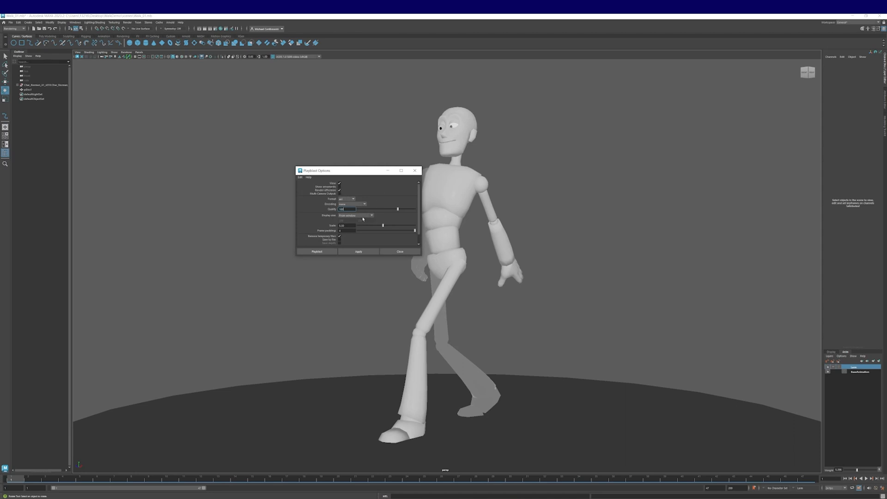
scroll(361, 237, down, 1)
click(341, 230)
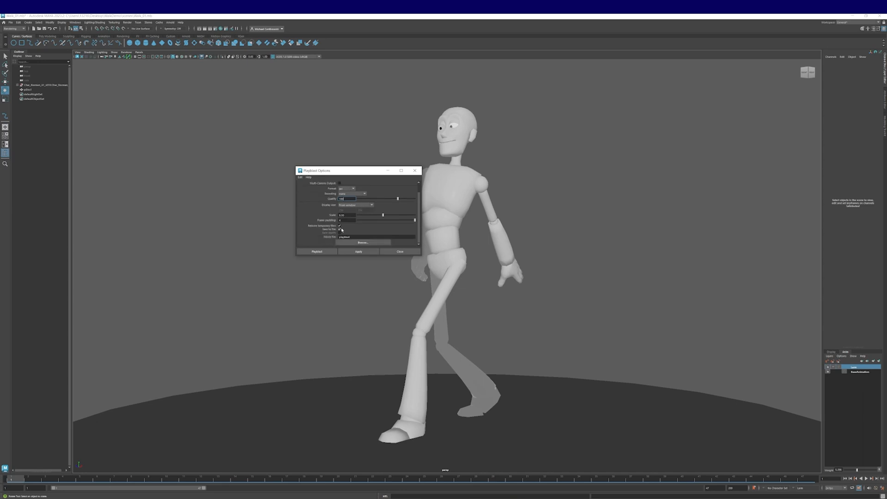
key(Tab)
click(350, 236)
key(BackSpace)
click(323, 252)
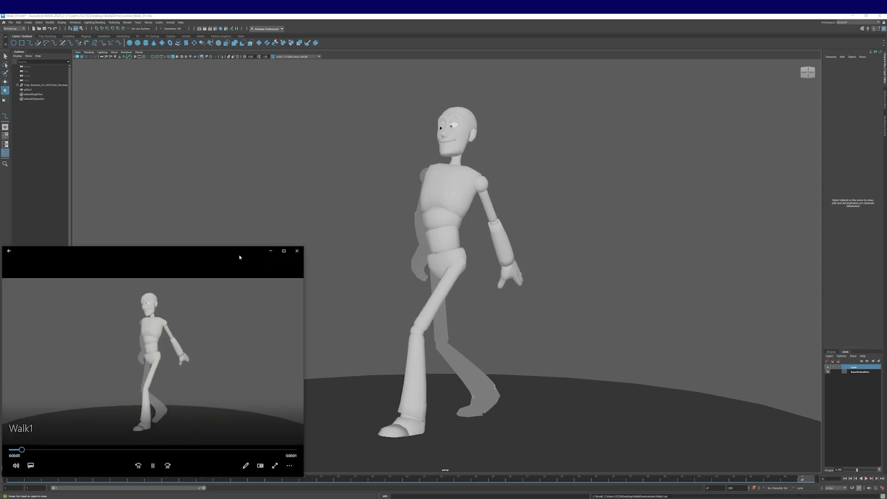
Replay the Walk1 playblast in the media player to review the walk, and close the player.
drag(239, 257, 352, 209)
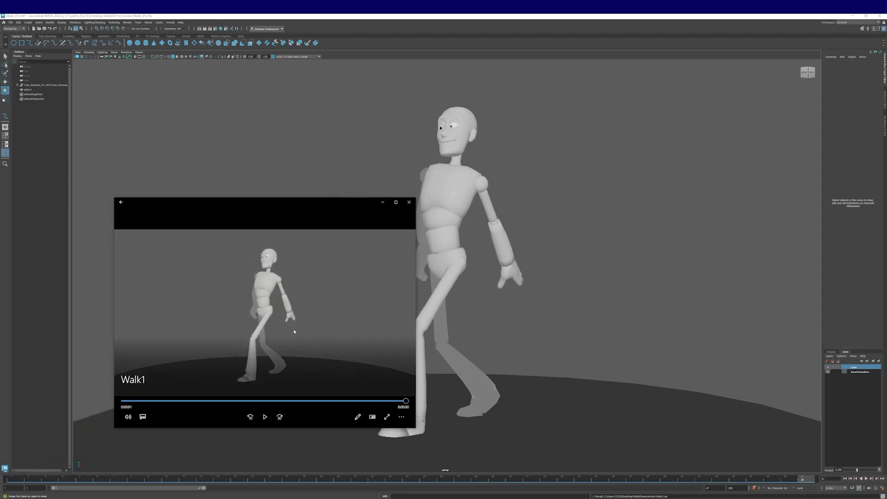
click(264, 416)
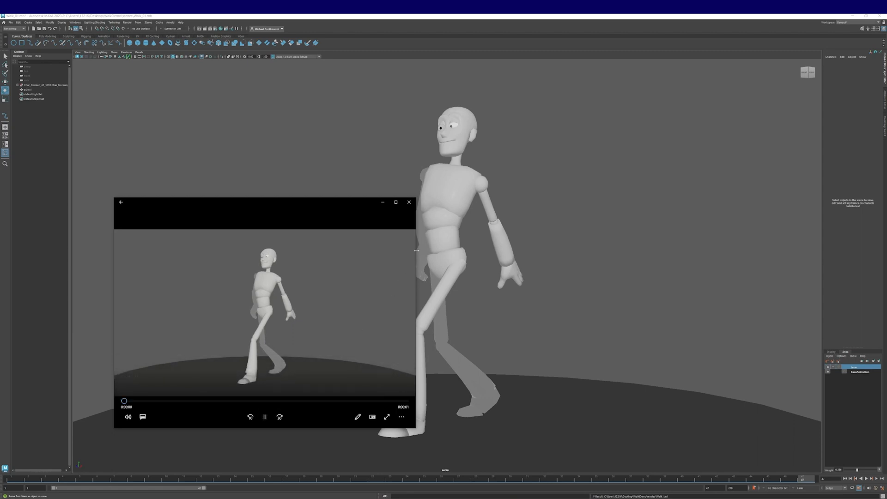
click(409, 202)
click(519, 338)
alt+right_drag(588, 332, 605, 326)
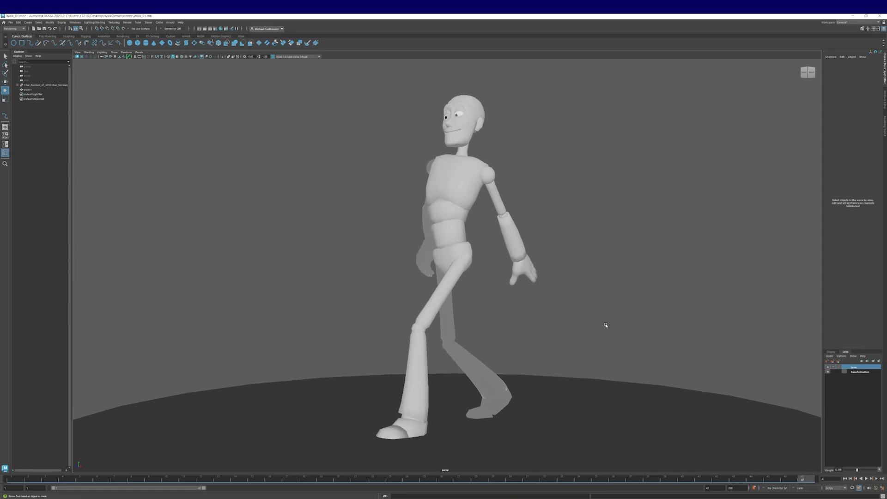